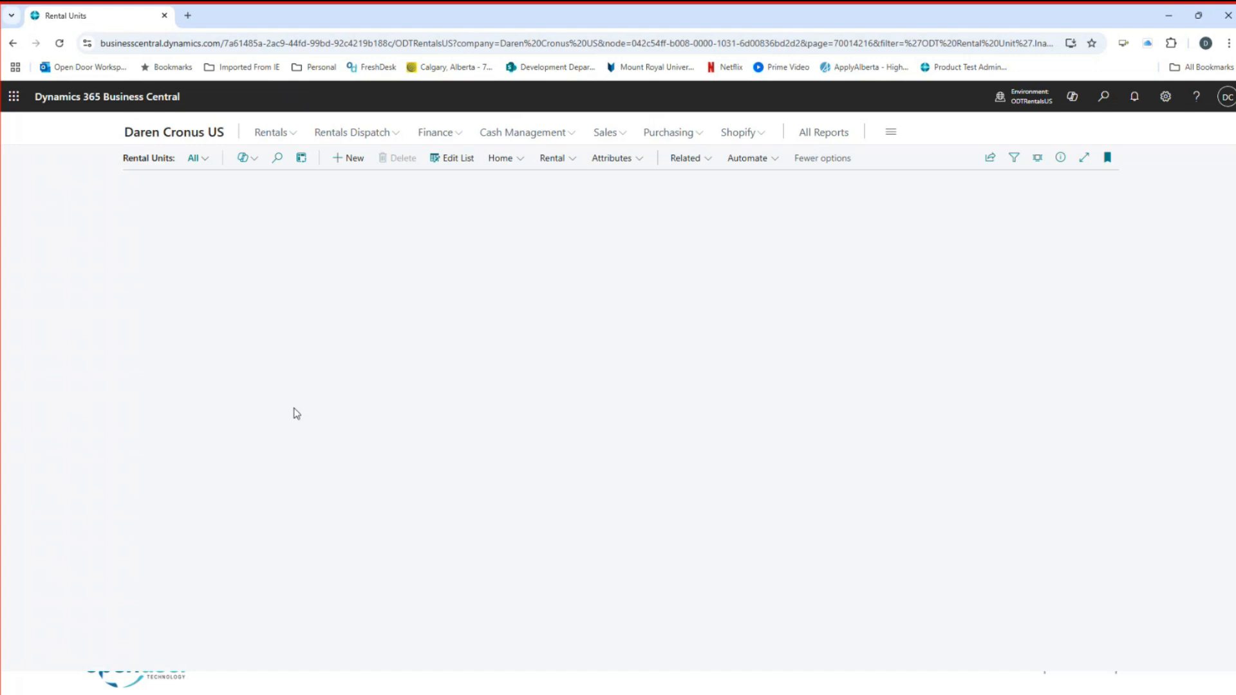
# - Open the rental unit card for the Framing Air Nailer group RU00008 and view its Technical Details extended text
pyautogui.scroll(-5, 299, 470)
pyautogui.scroll(-6, 306, 459)
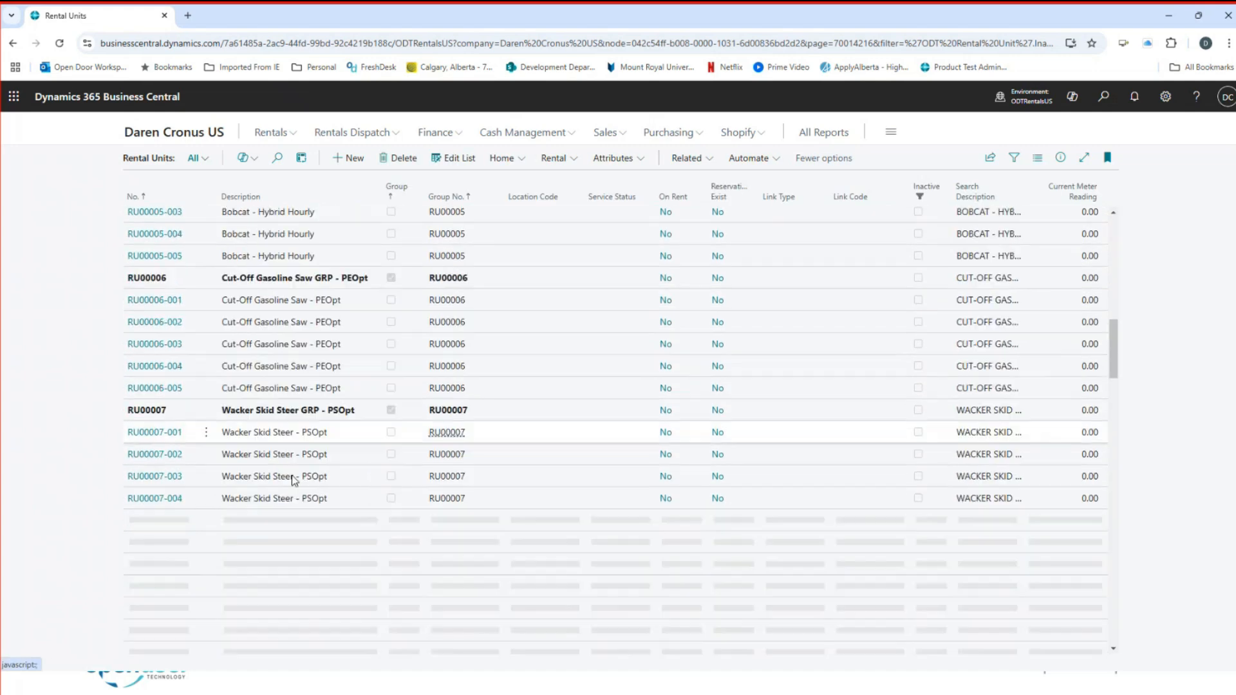
pyautogui.click(150, 478)
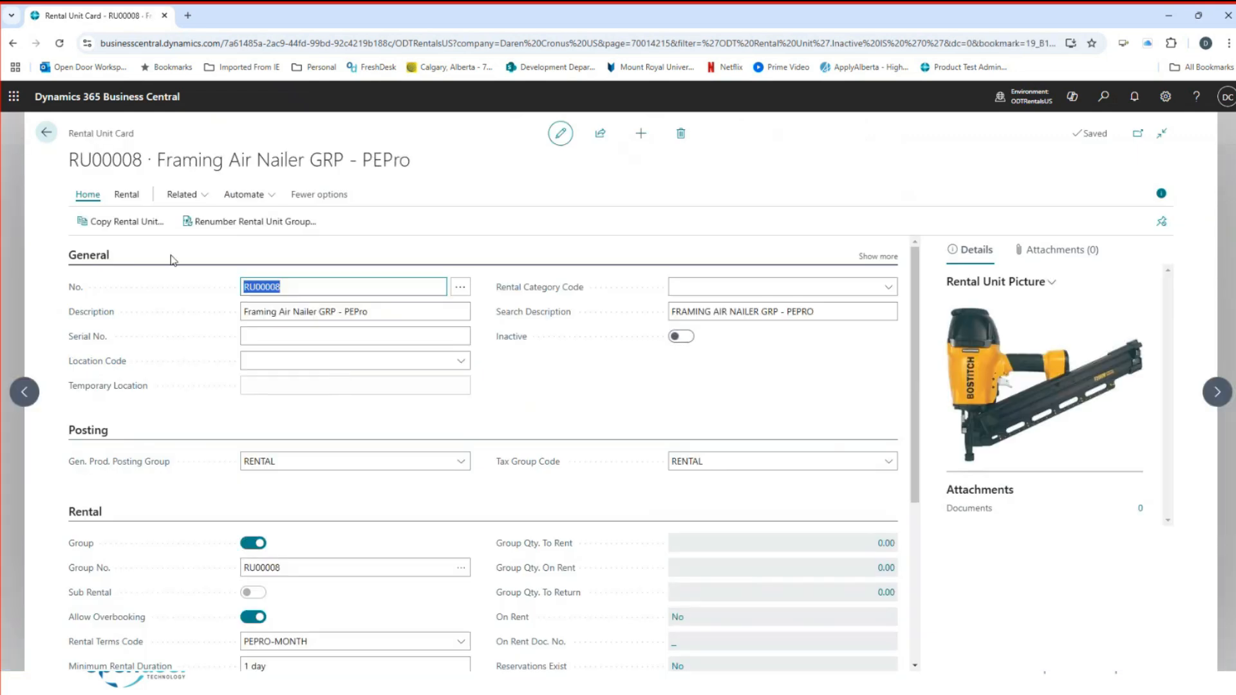
pyautogui.click(183, 195)
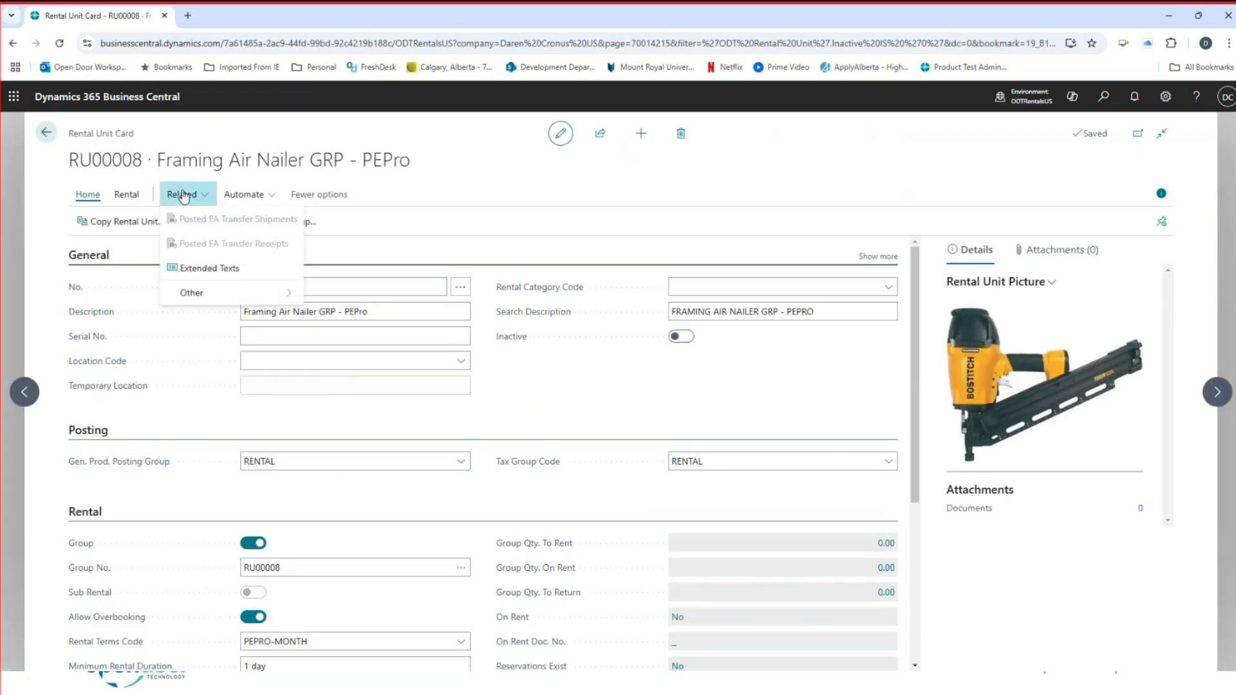
pyautogui.click(215, 269)
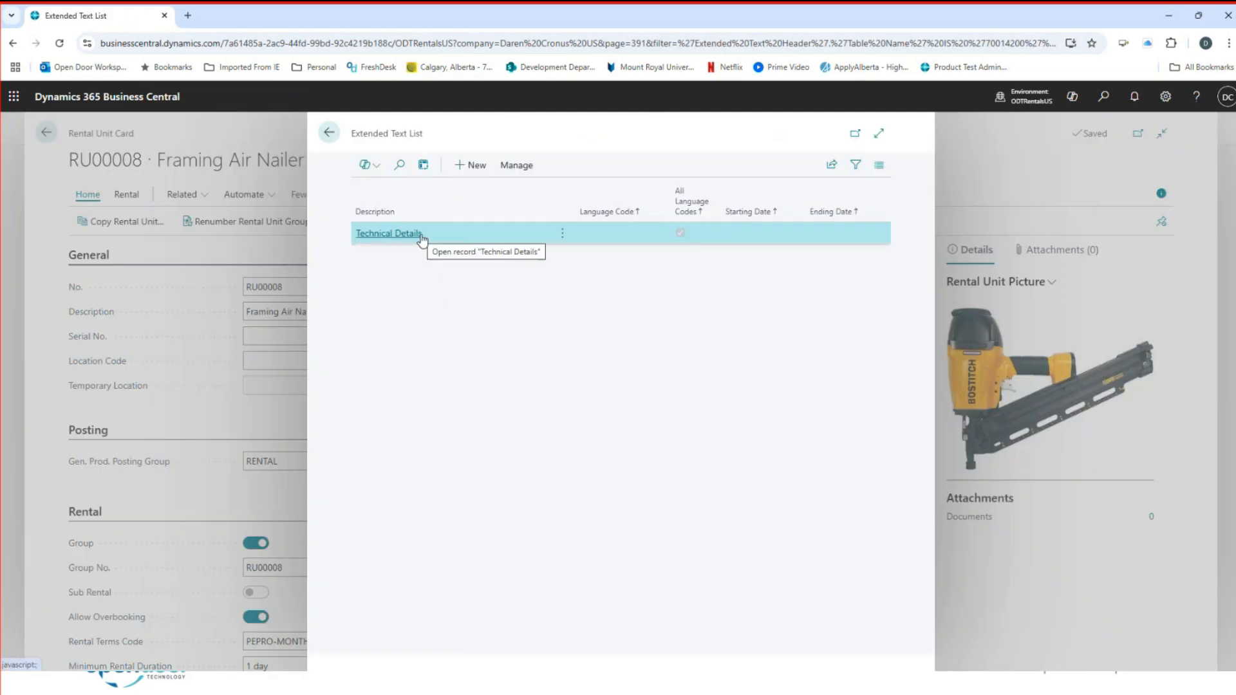
pyautogui.click(383, 238)
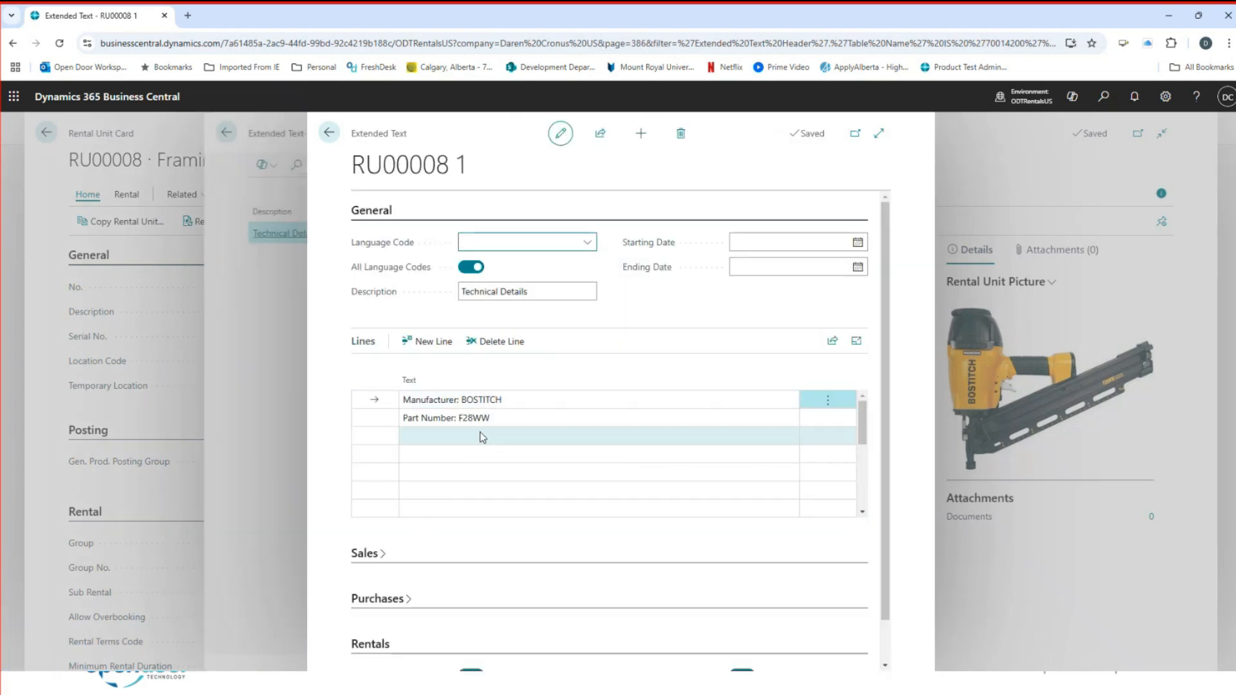
# - Review the Technical Details text's rental quote and rental contract settings, and return to the rental unit card
pyautogui.click(330, 133)
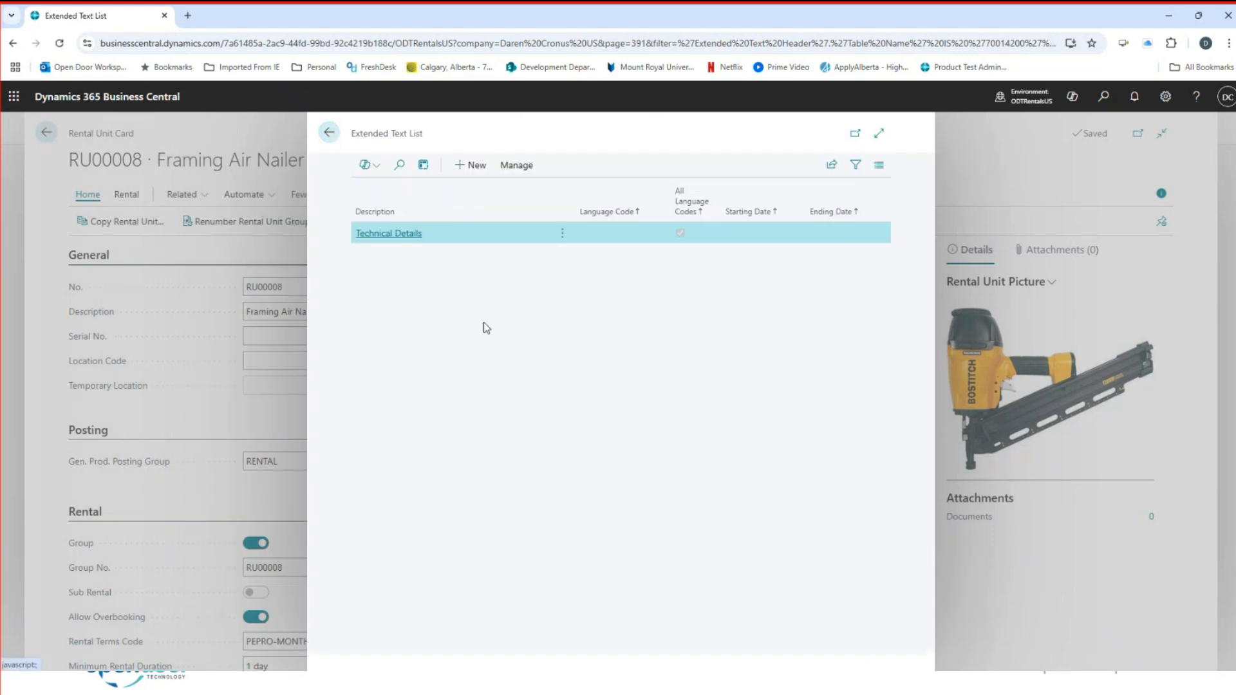
pyautogui.click(397, 234)
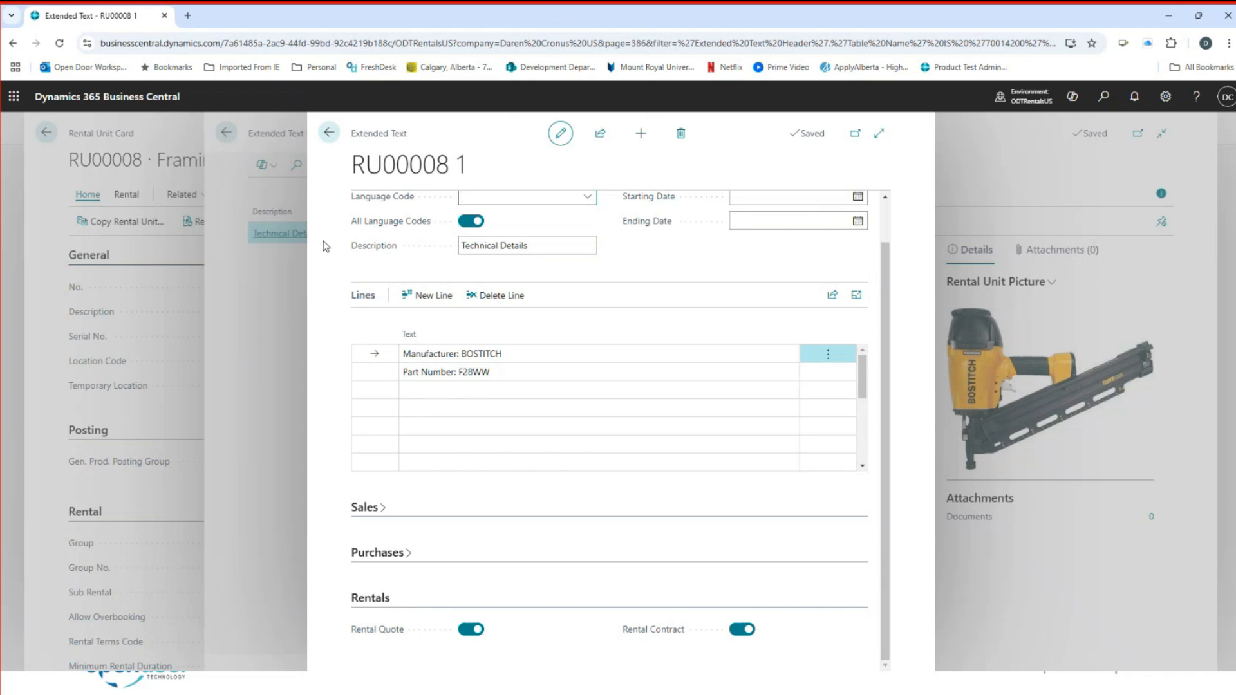
pyautogui.click(329, 135)
pyautogui.click(329, 134)
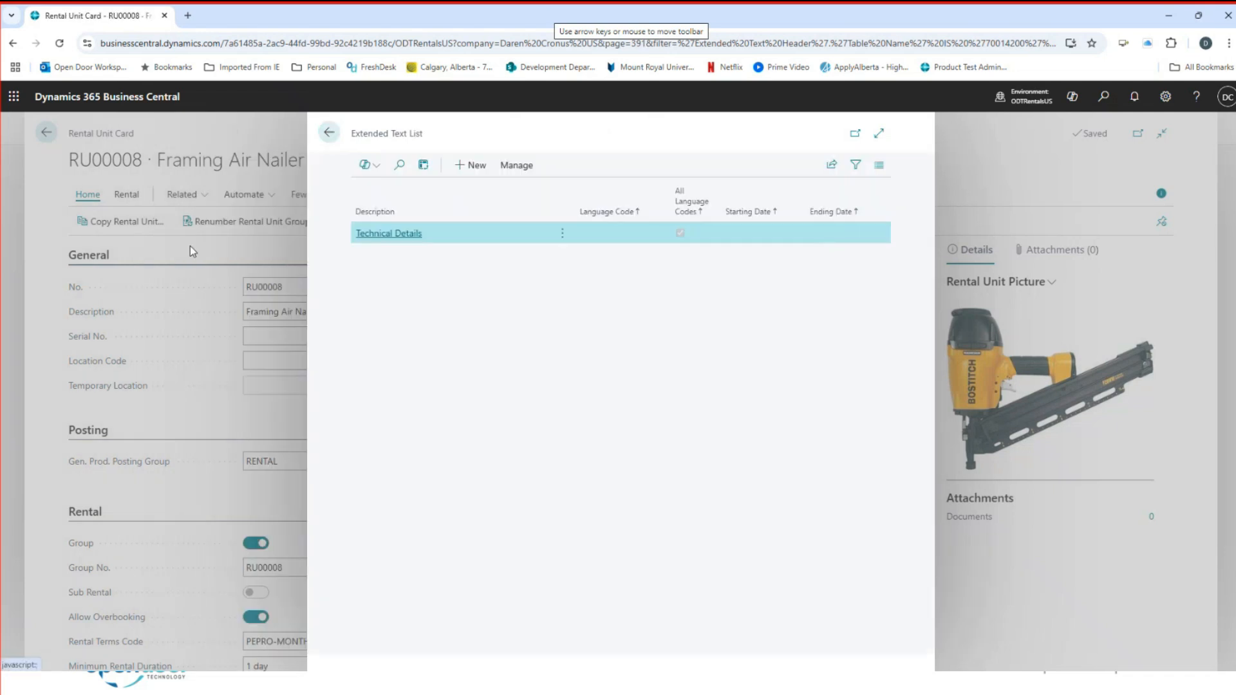
pyautogui.press('Escape')
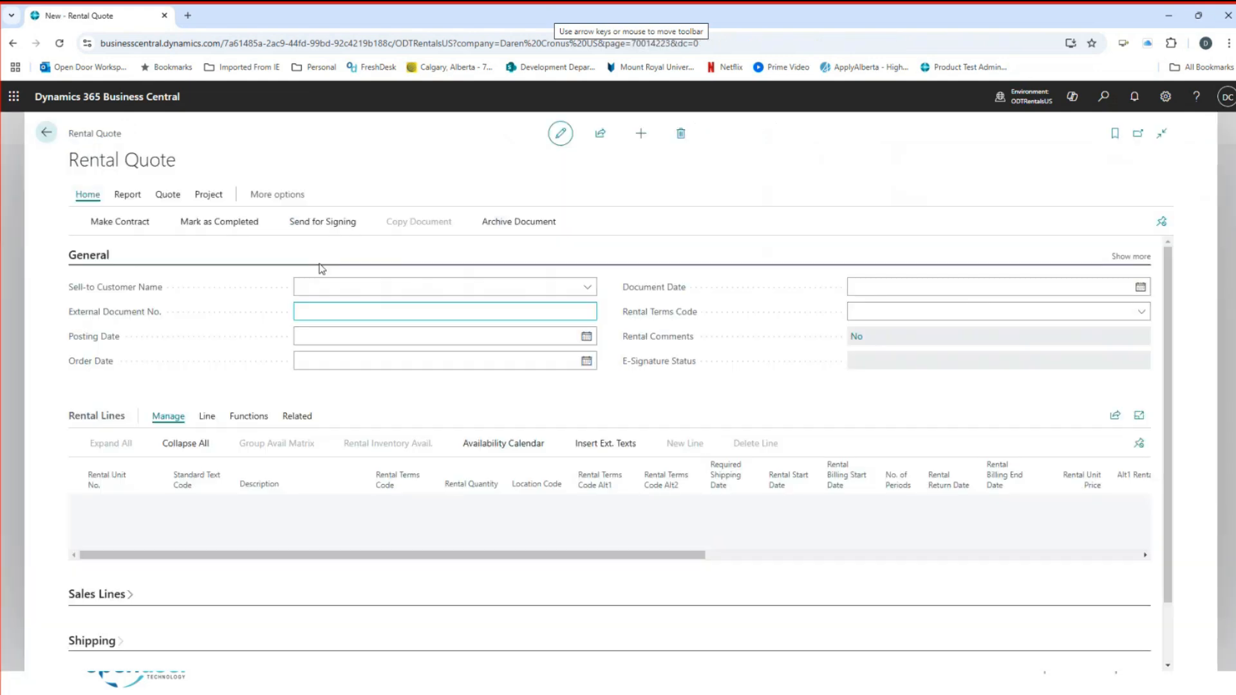
# - Set Adatum Corporation as the sell-to customer on the new rental quote
pyautogui.click(588, 287)
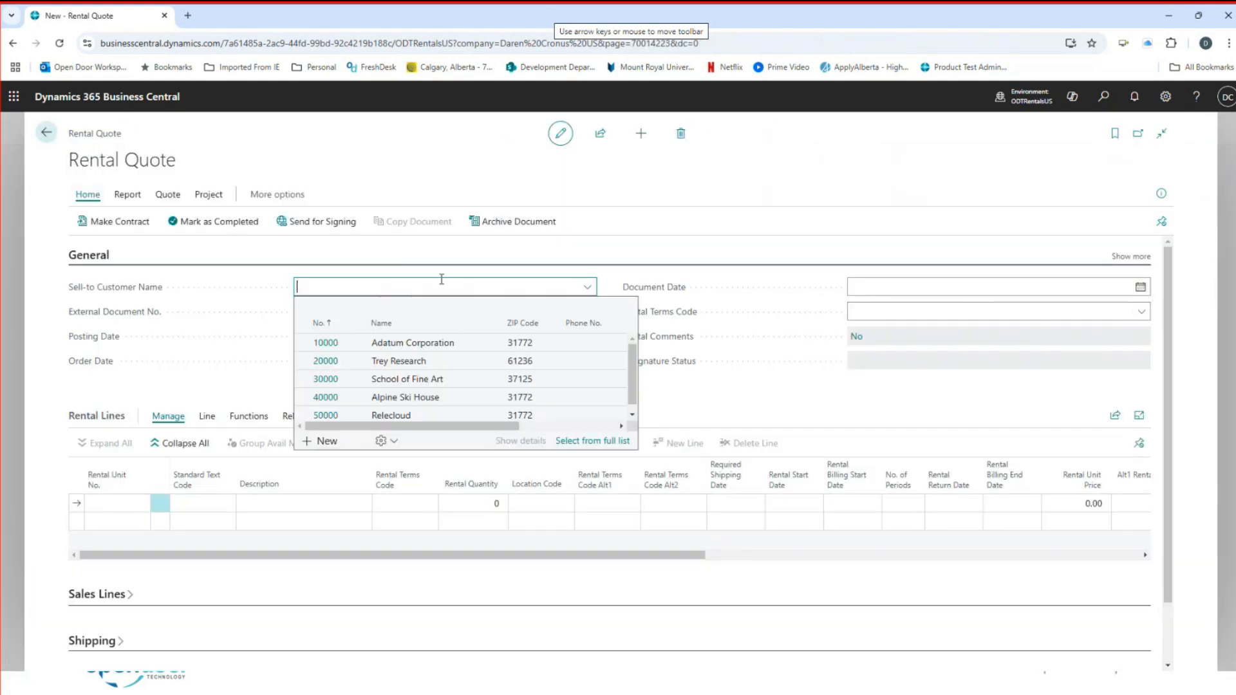
pyautogui.press('Return')
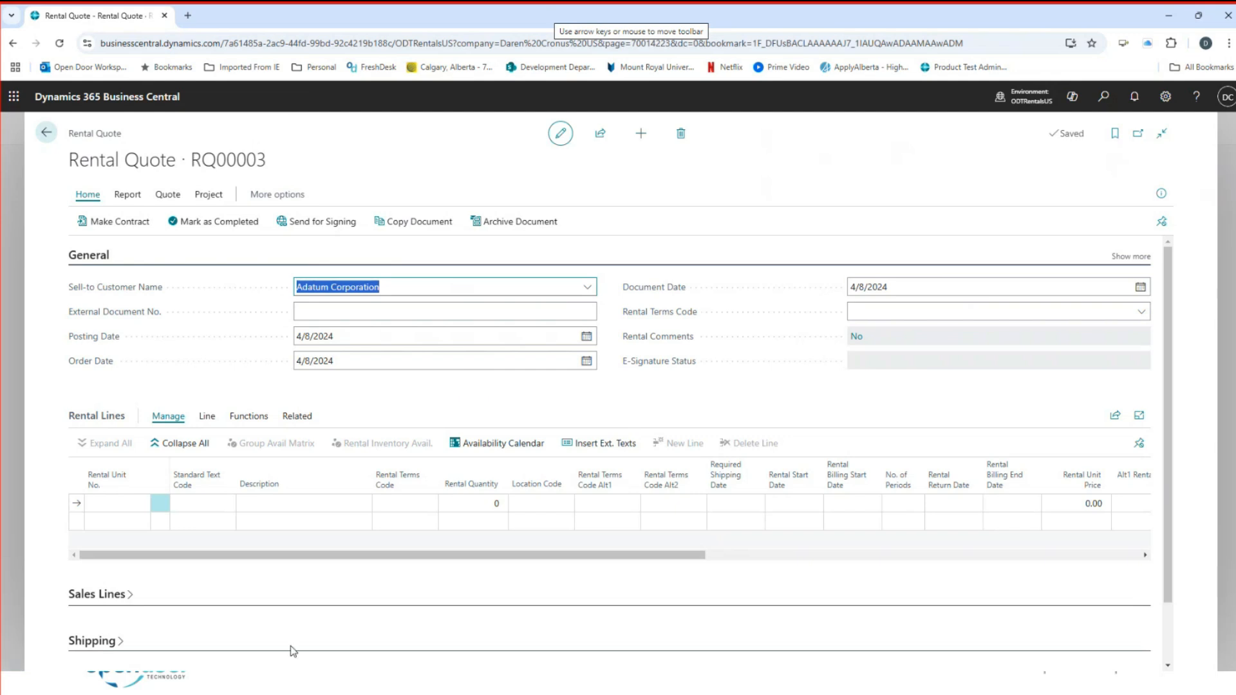
# - Add the Framing Air Nailer group RU00008 to the quote's rental lines with a rental quantity of 2
pyautogui.click(138, 508)
pyautogui.click(141, 503)
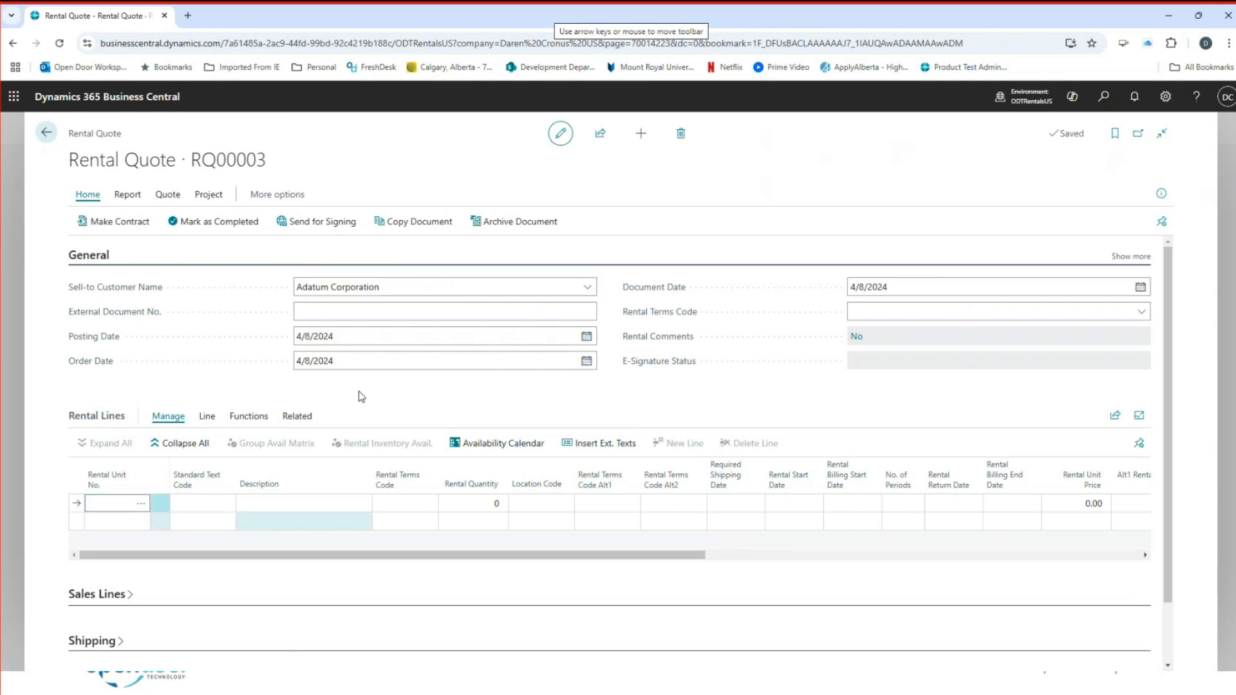
pyautogui.scroll(-10, 472, 444)
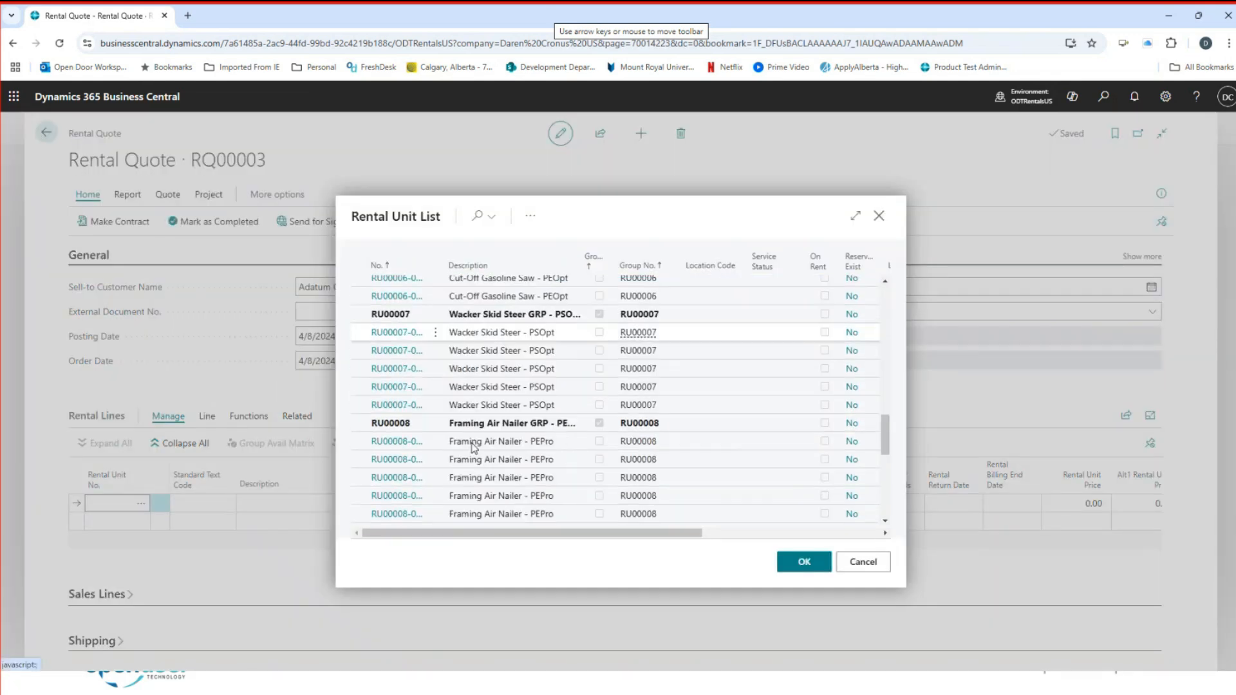
pyautogui.click(394, 416)
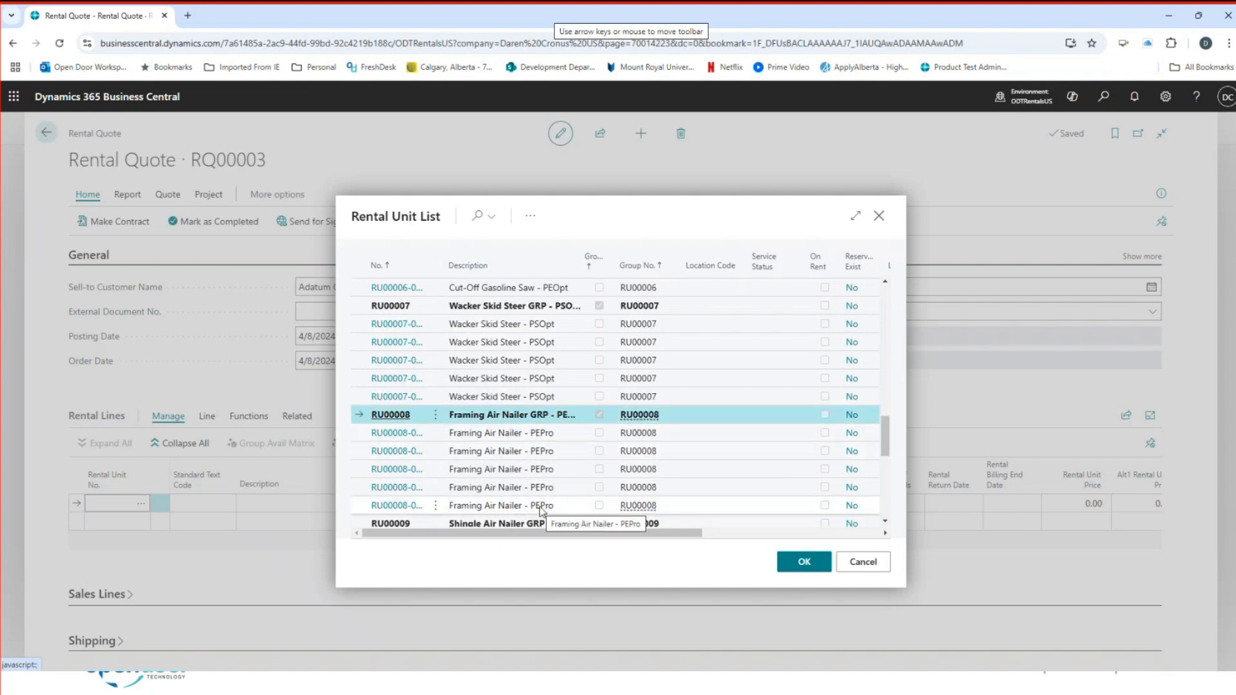
pyautogui.click(481, 504)
pyautogui.write('2')
pyautogui.press('Tab')
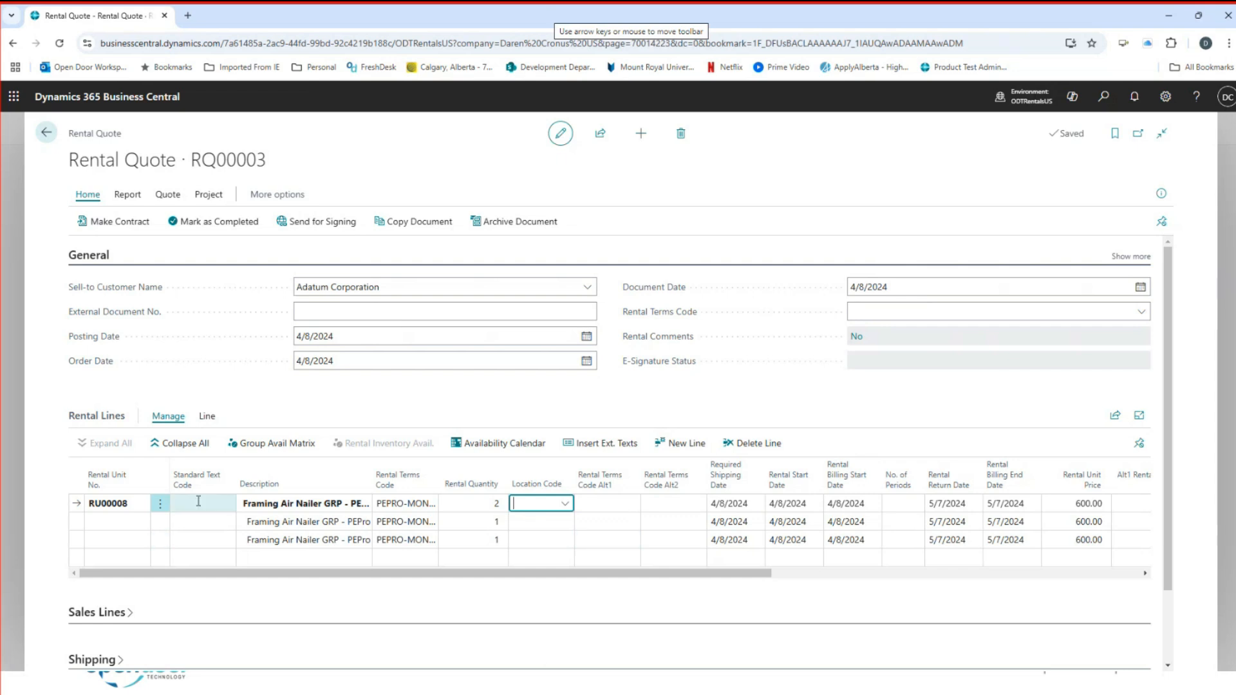
# - Assign rental units RU00008-001 and RU00008-002 to the two individual lines under the Framing Air Nailer group
pyautogui.click(159, 503)
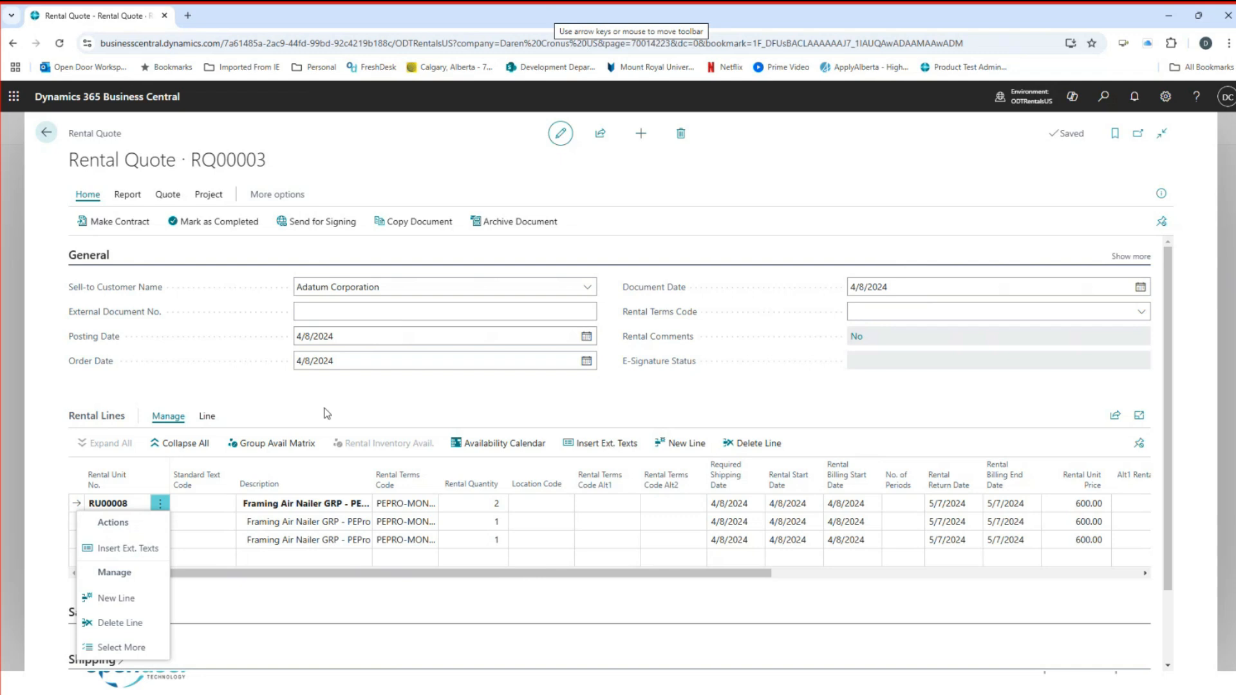
pyautogui.click(165, 420)
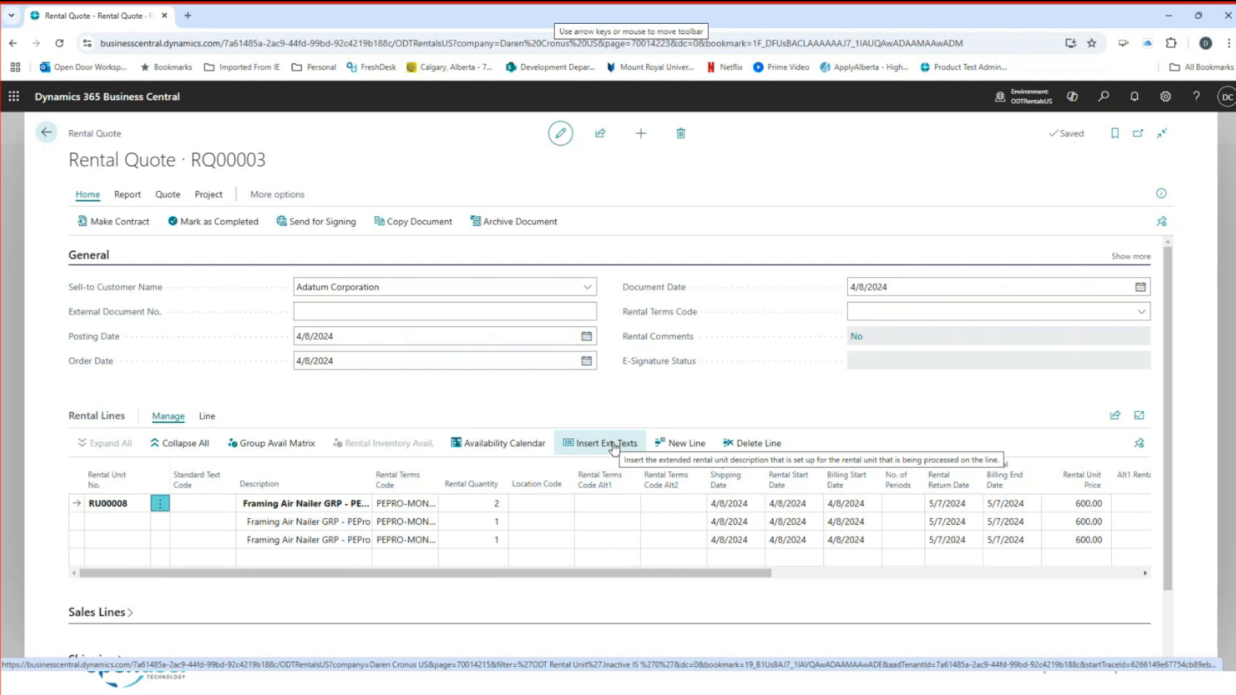
pyautogui.click(145, 524)
pyautogui.click(141, 522)
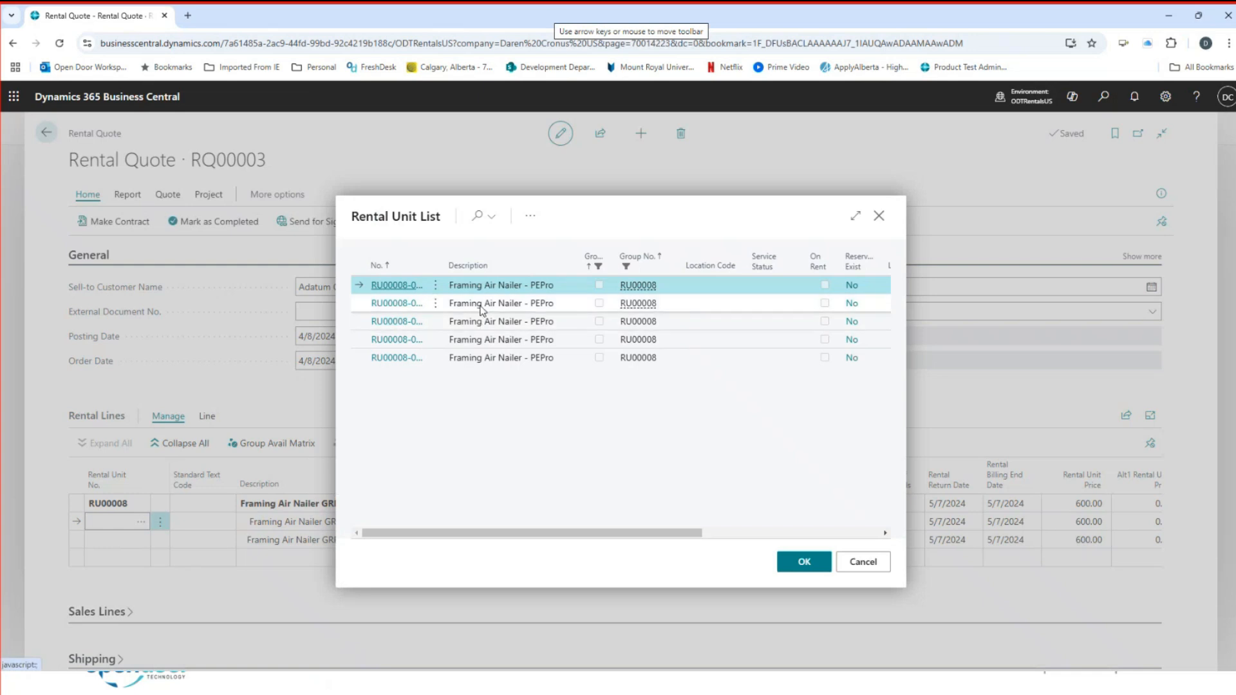
pyautogui.keyDown('ctrl'); pyautogui.click(516, 302); pyautogui.keyUp('ctrl')
pyautogui.click(805, 562)
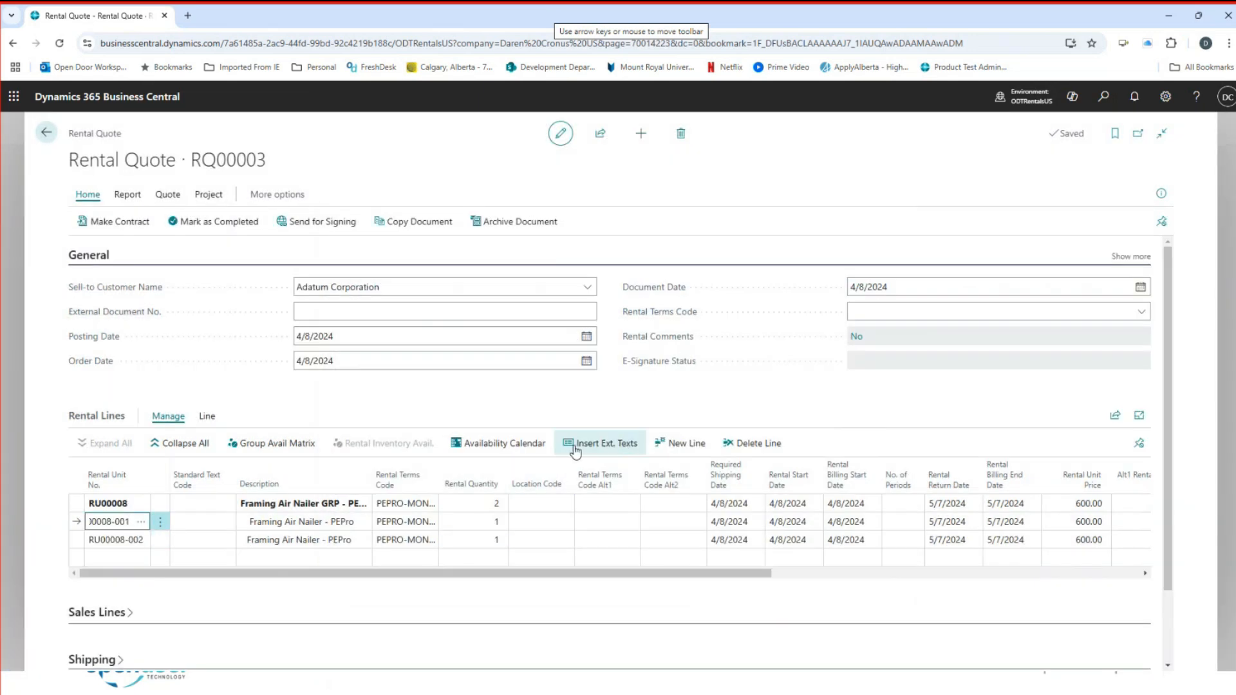
# - Insert the extended texts for the Framing Air Nailer group line of the quote
pyautogui.click(295, 509)
pyautogui.click(600, 443)
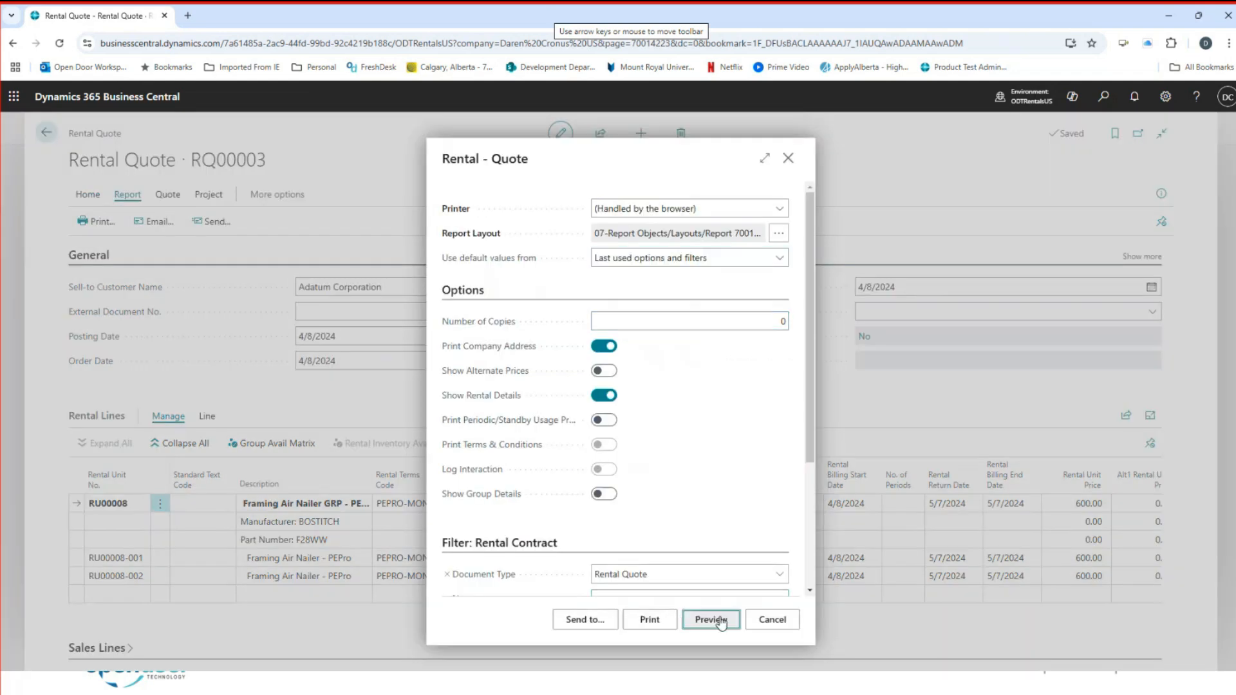
# - Preview the rental quote report, examine the extended text under the Framing Air Nailer charge, and close the report
pyautogui.click(710, 619)
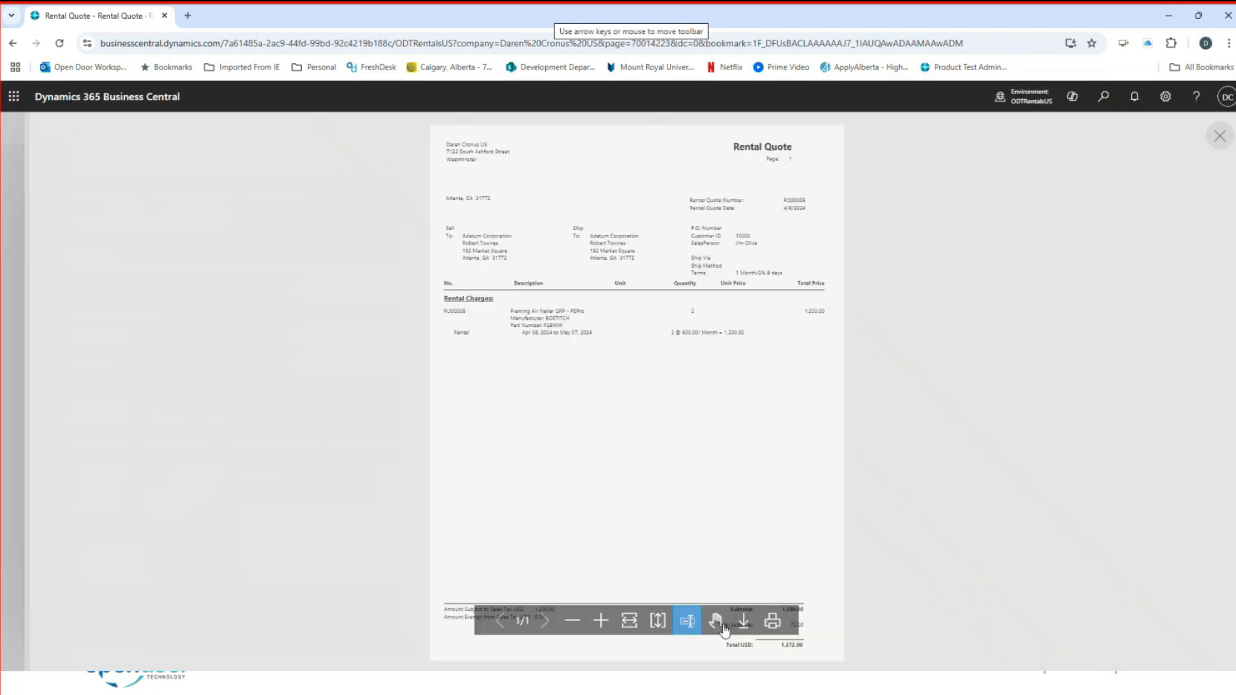
pyautogui.click(600, 620)
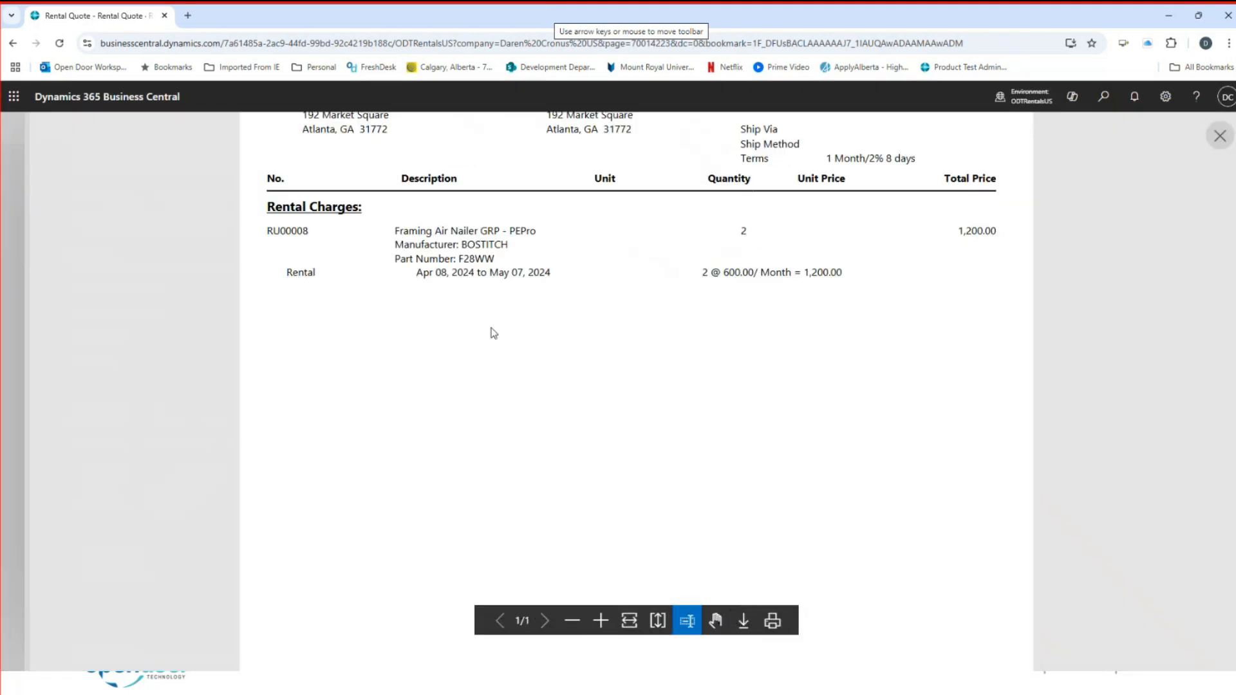
pyautogui.moveTo(405, 231); pyautogui.dragTo(517, 230)
pyautogui.moveTo(433, 245)
pyautogui.mouseDown()
pyautogui.moveTo(454, 255)
pyautogui.moveTo(415, 258)
pyautogui.mouseUp()
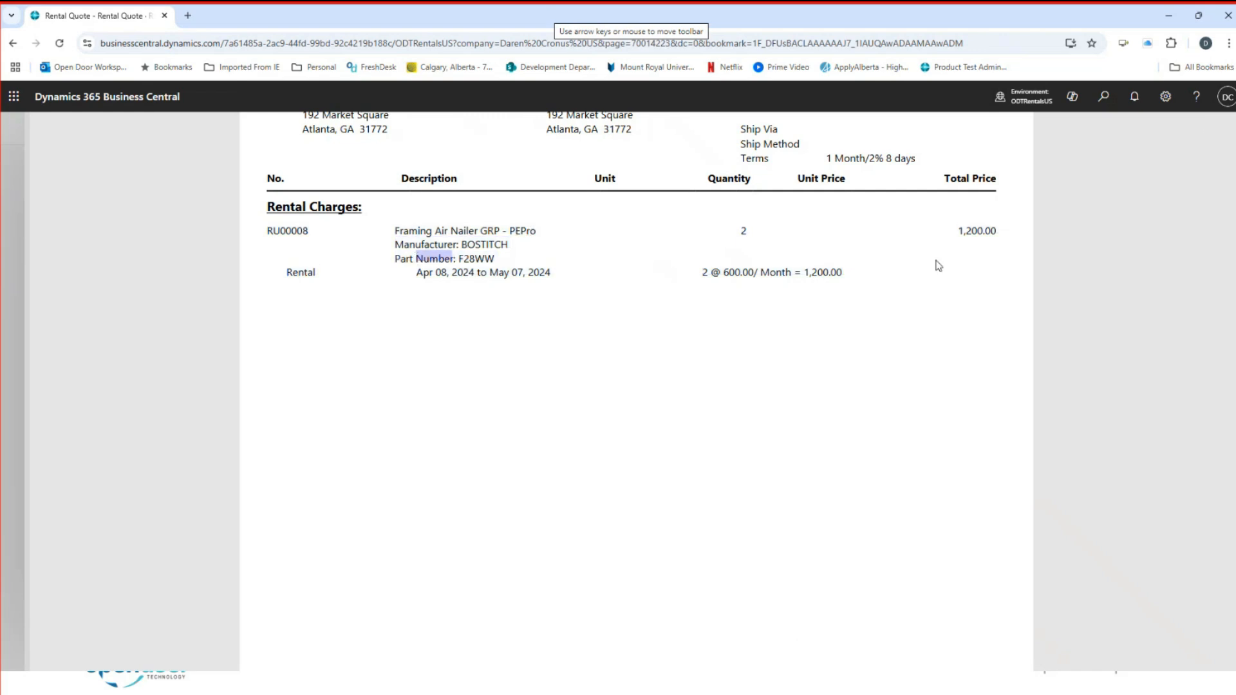
pyautogui.click(1222, 140)
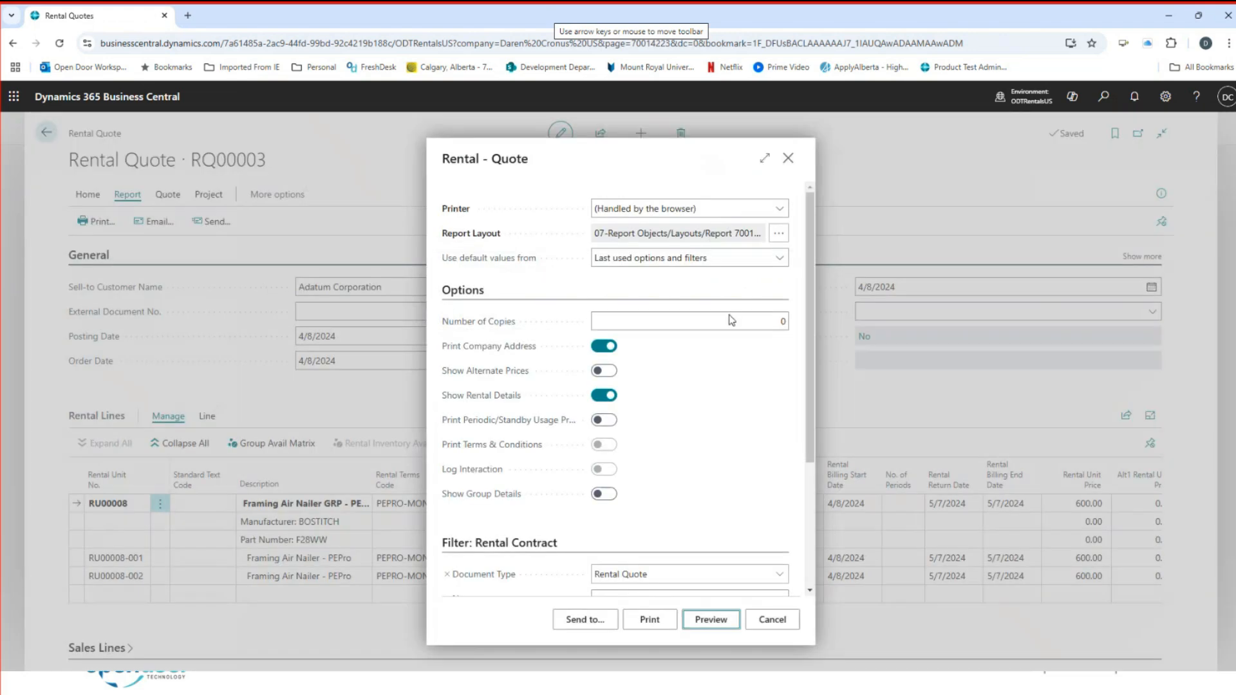
pyautogui.click(788, 159)
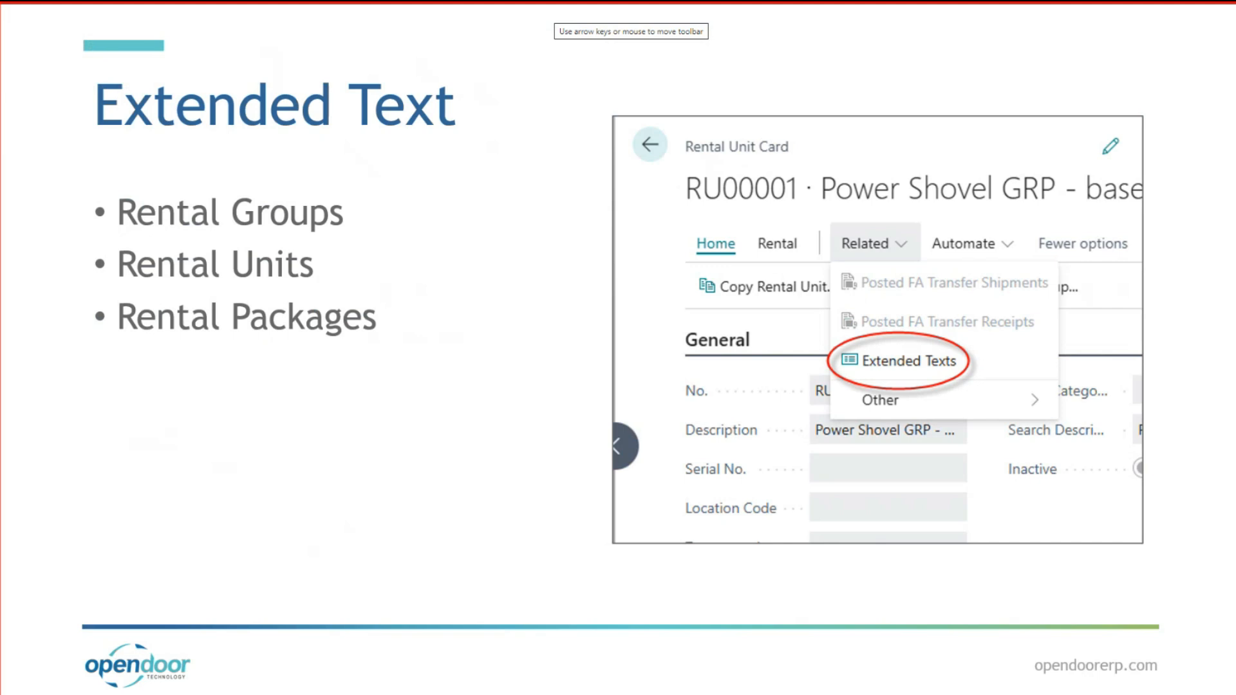
pyautogui.press('Right')
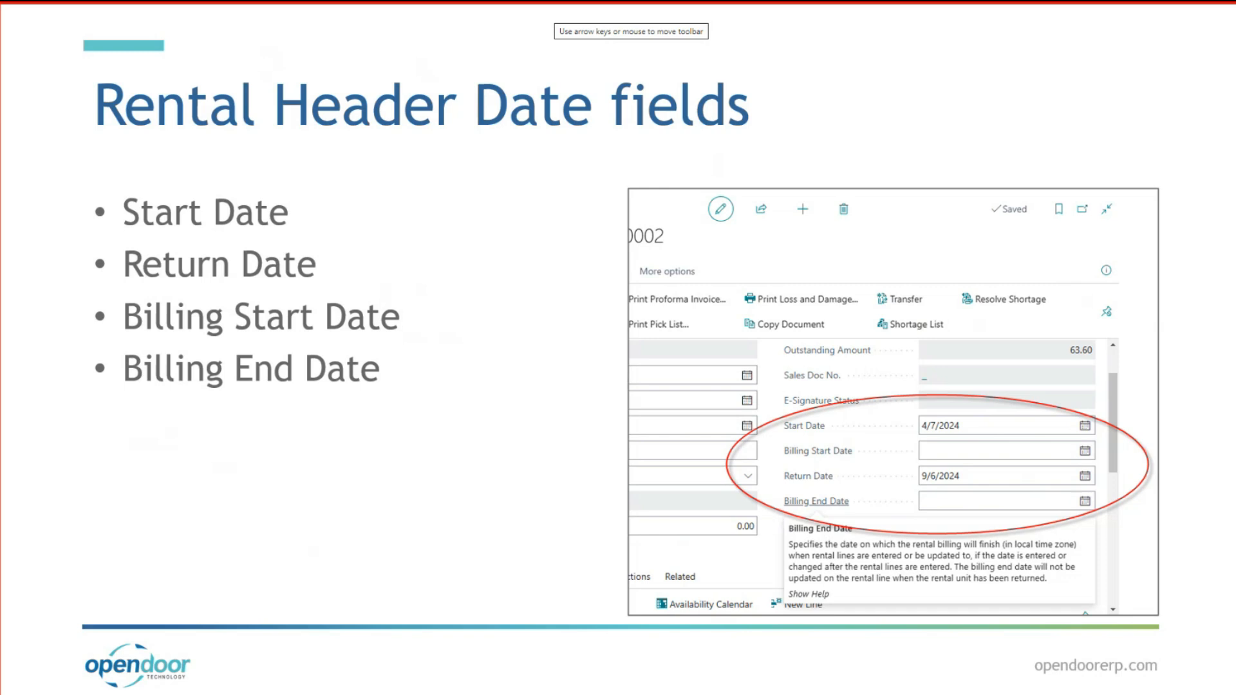
# - Switch back to Business Central and create a new rental contract with Adatum Corporation as the sell-to customer
pyautogui.hotkey('alt', 'Tab')
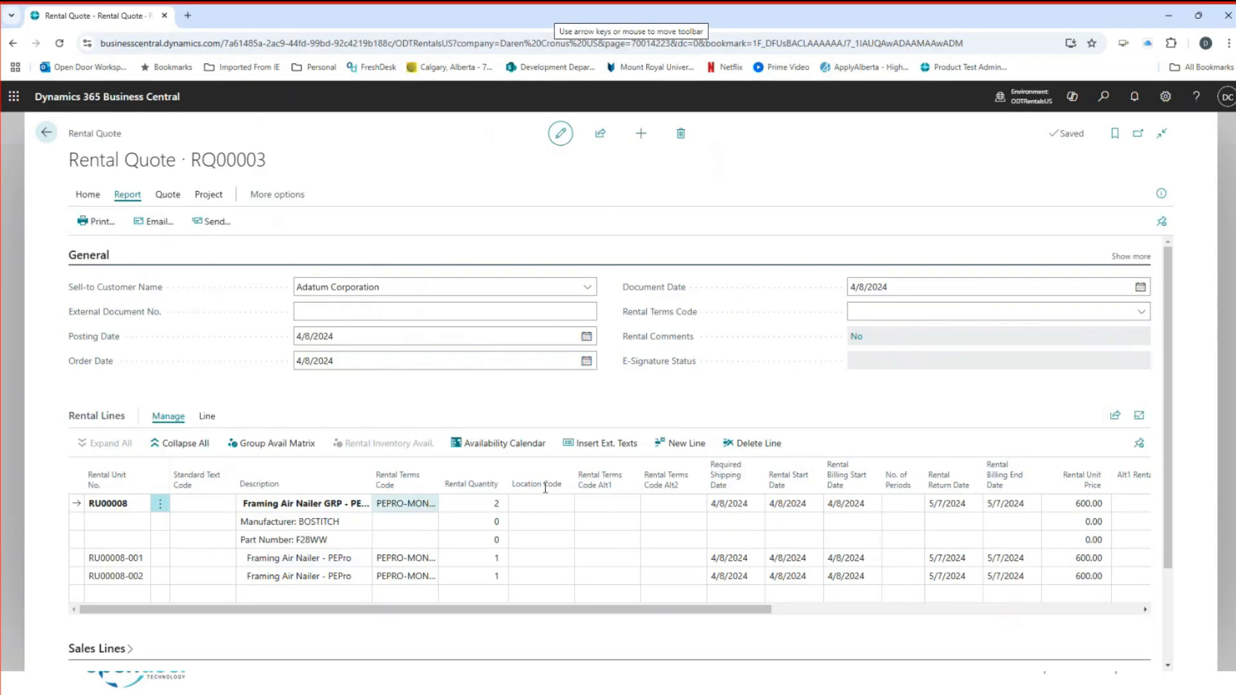
pyautogui.click(46, 134)
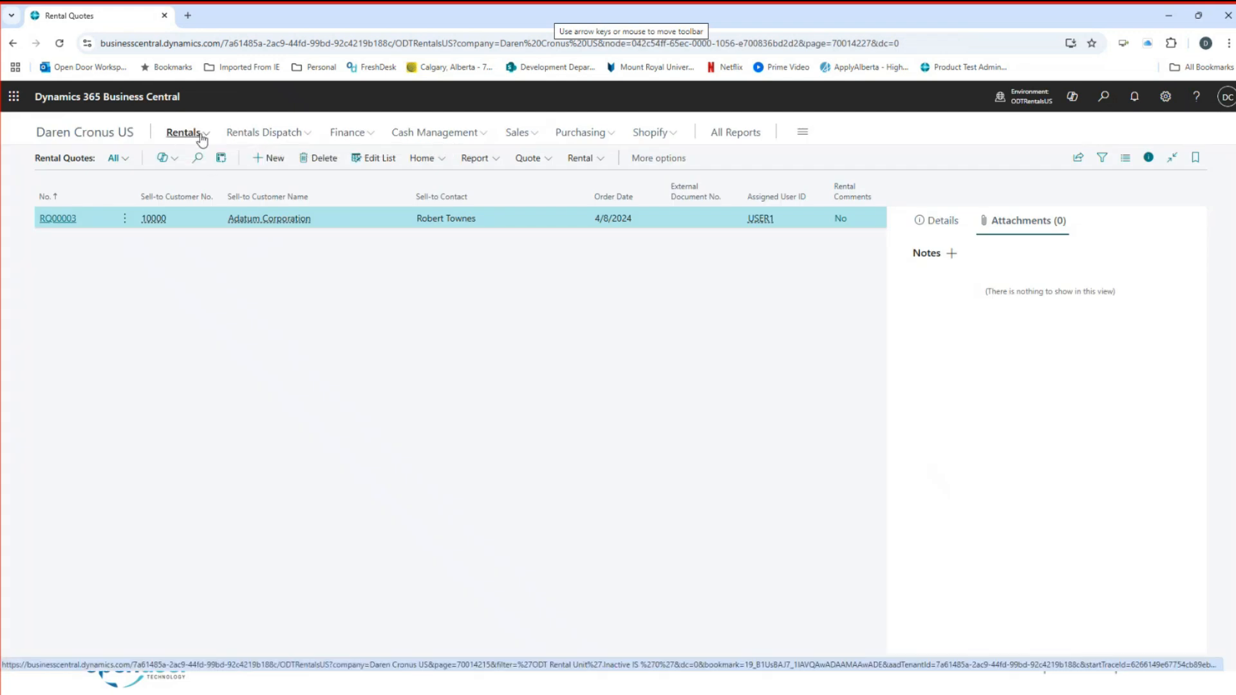
pyautogui.click(186, 134)
pyautogui.click(95, 193)
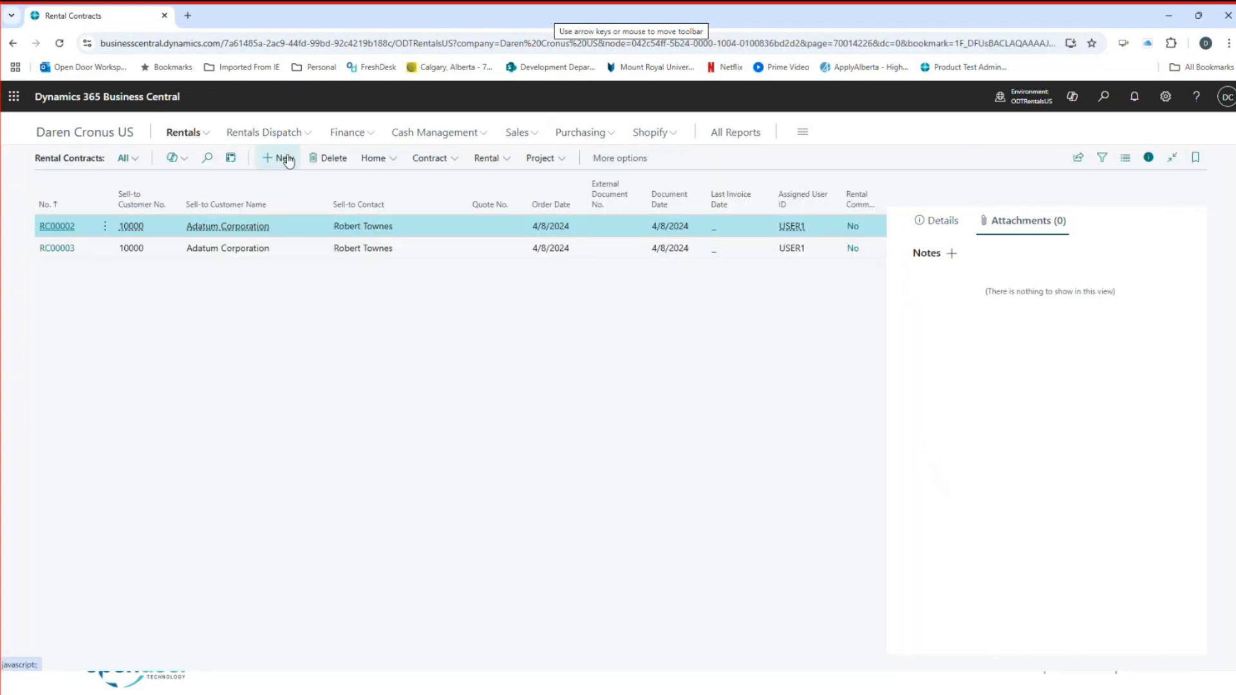
pyautogui.hotkey('alt', 'n')
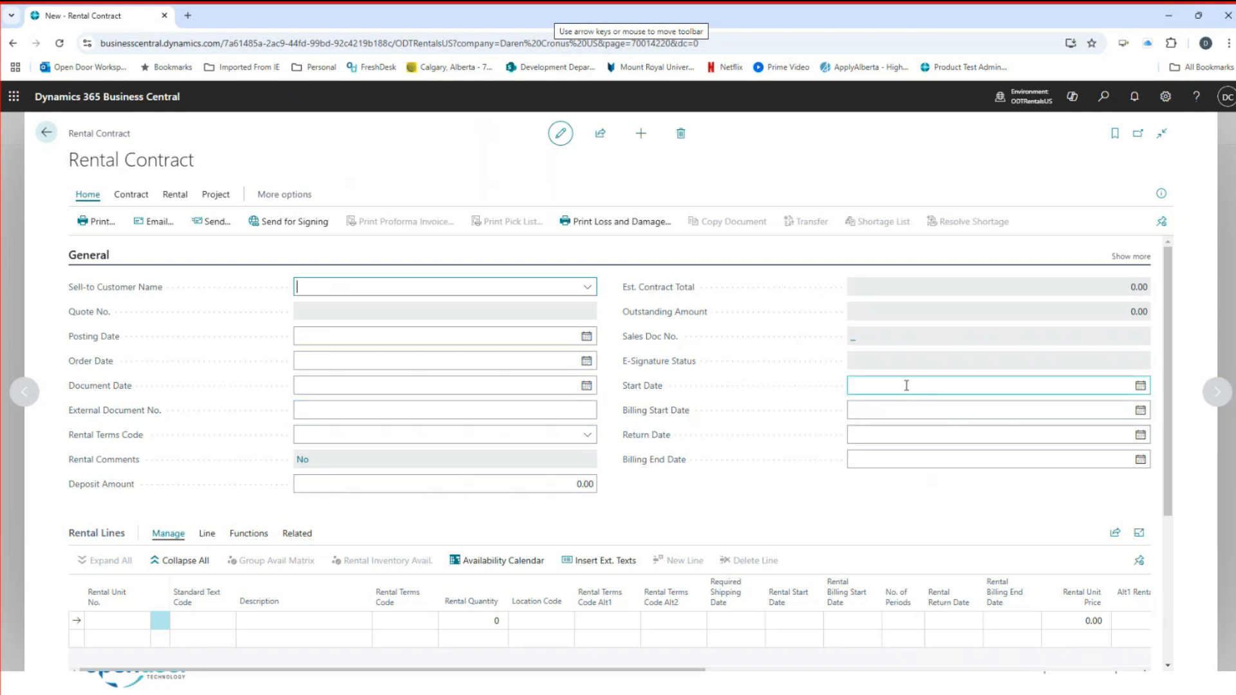
pyautogui.click(586, 287)
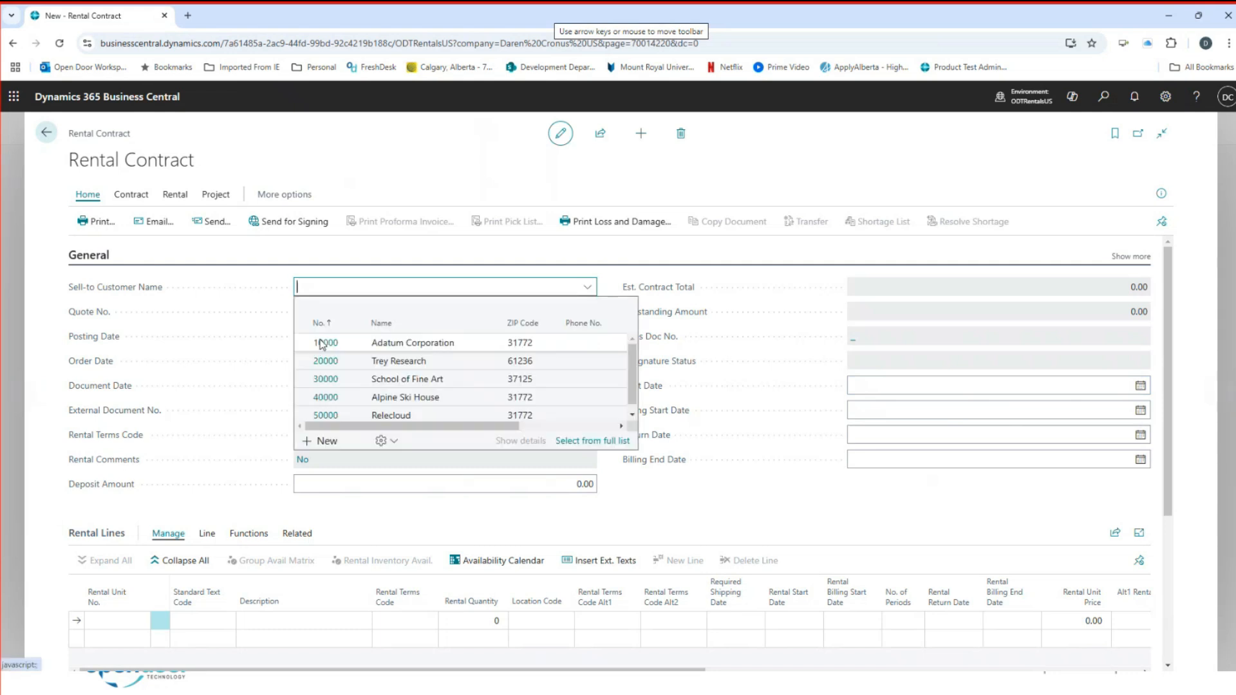
pyautogui.click(323, 343)
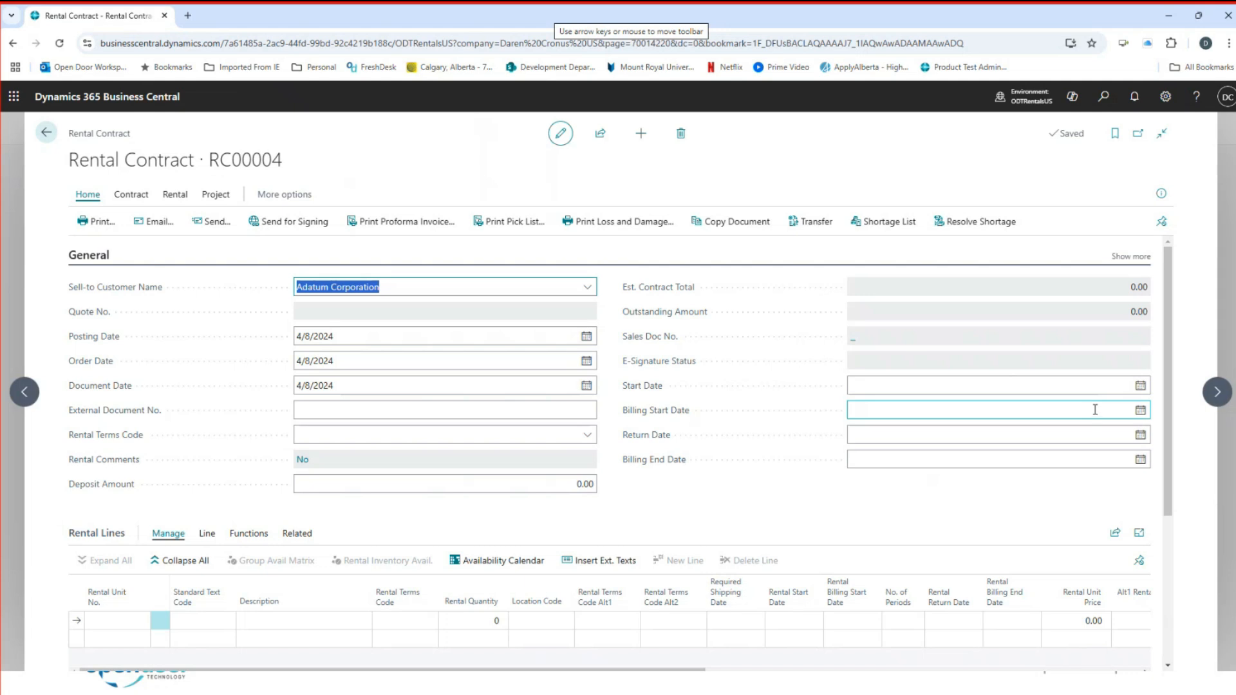
# - Set the rental contract's Start Date to 4/8/2024
pyautogui.click(1140, 386)
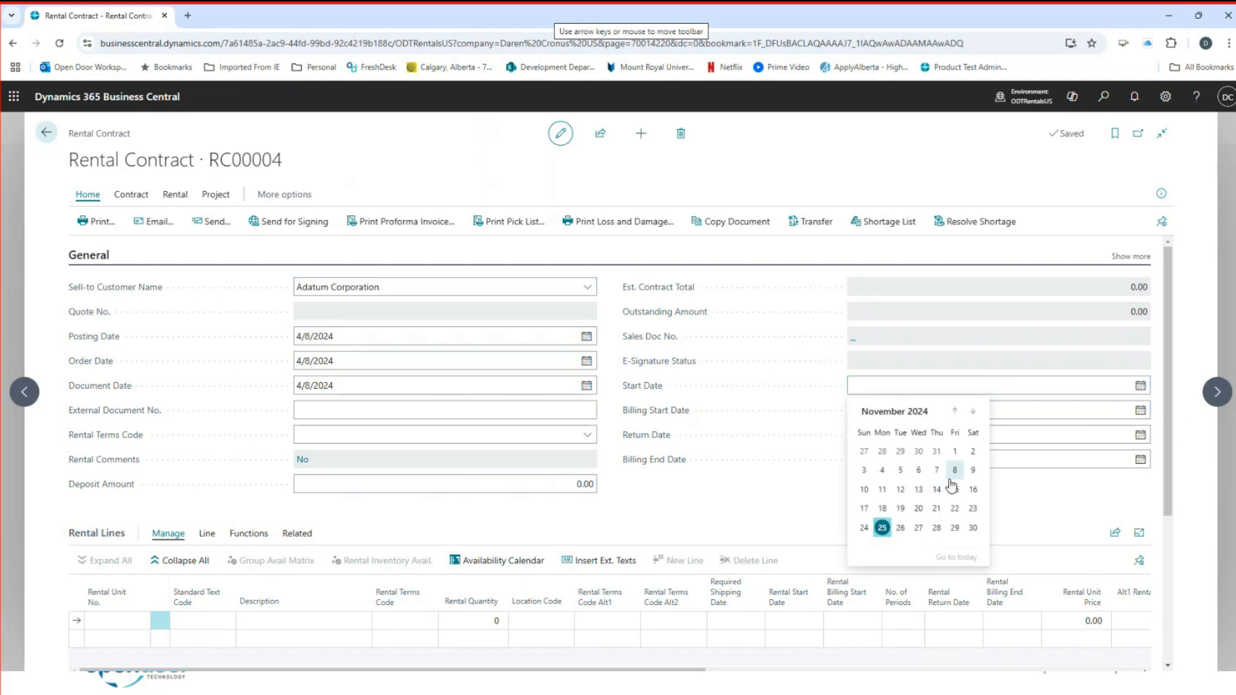
pyautogui.click(885, 384)
pyautogui.write('w')
pyautogui.press('Tab')
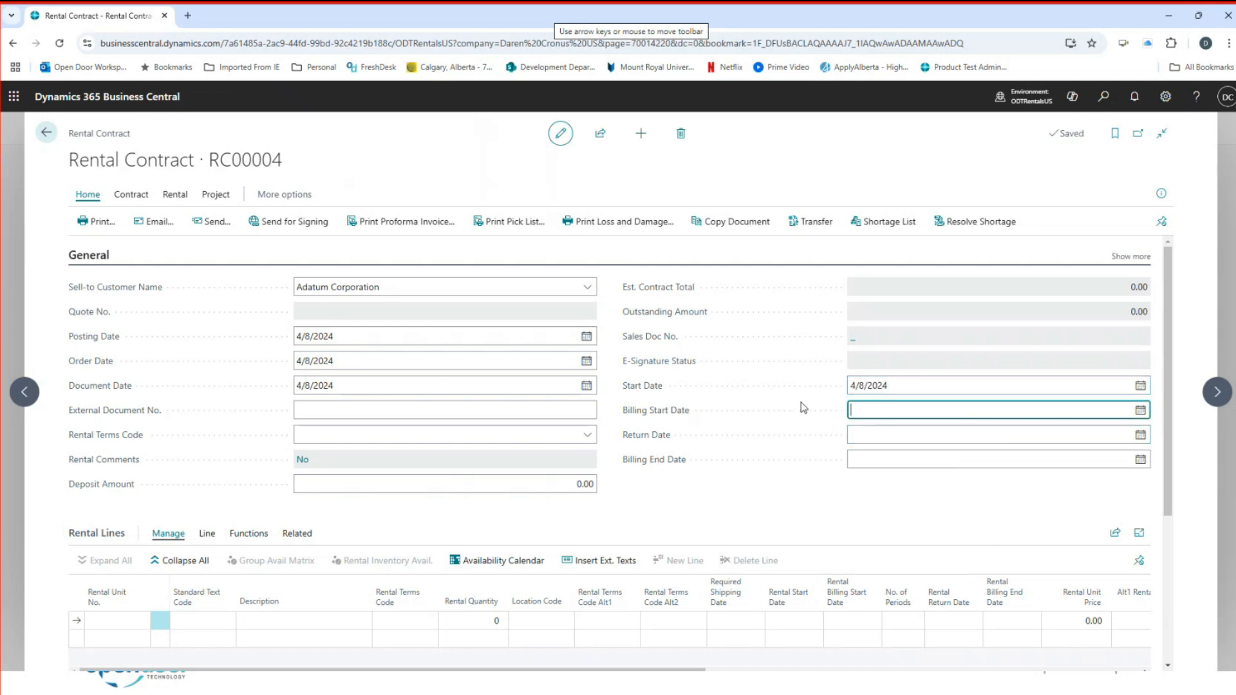
# - Set the contract's Start Date to 4/10/2024 and add the Framing Air Nailer group RU00008 as a rental line
pyautogui.click(969, 383)
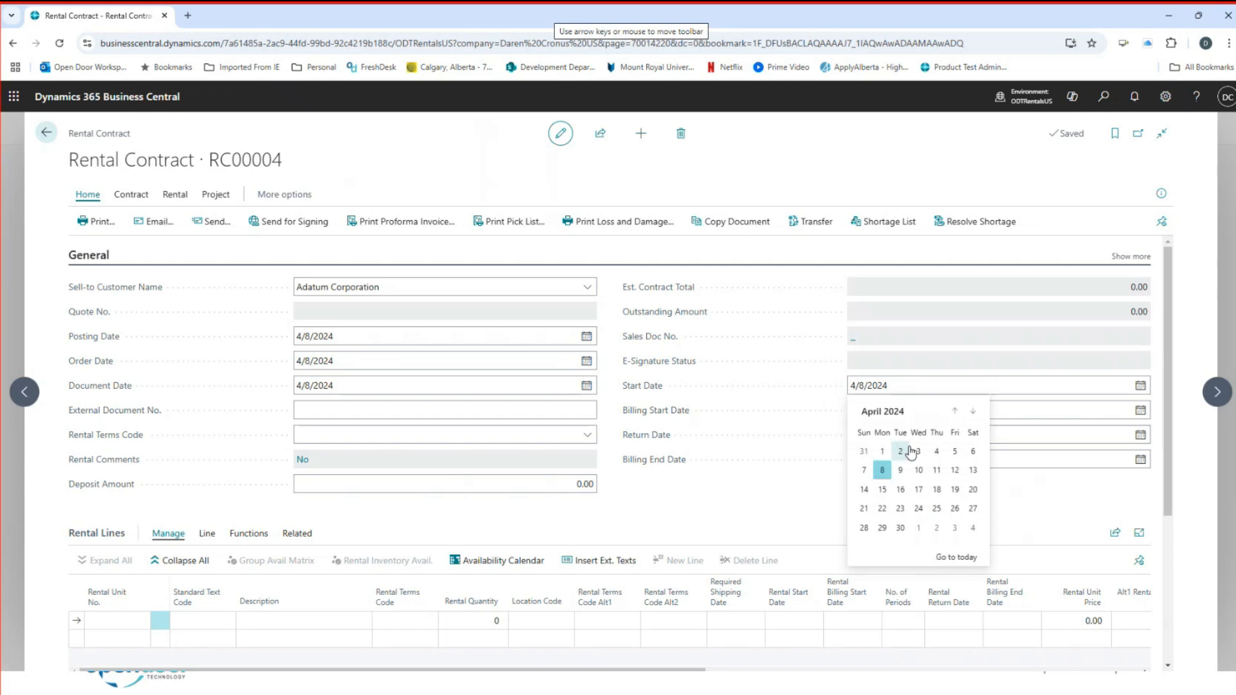
pyautogui.click(918, 486)
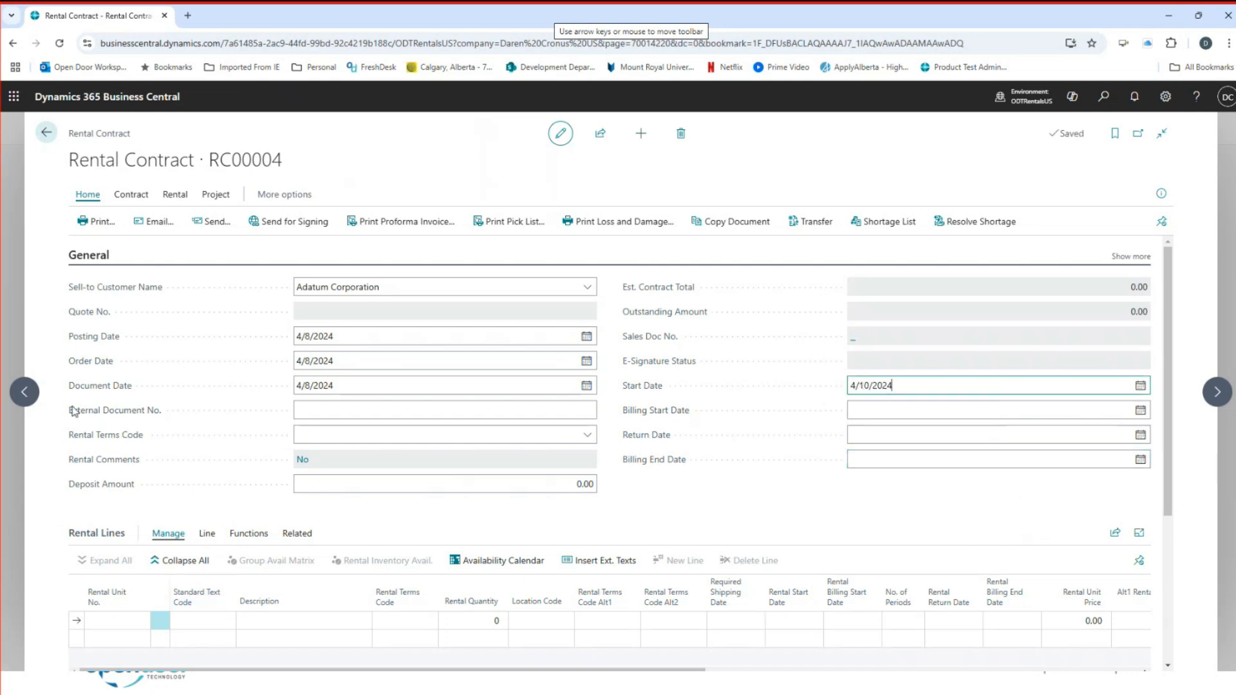
pyautogui.click(103, 623)
pyautogui.click(138, 621)
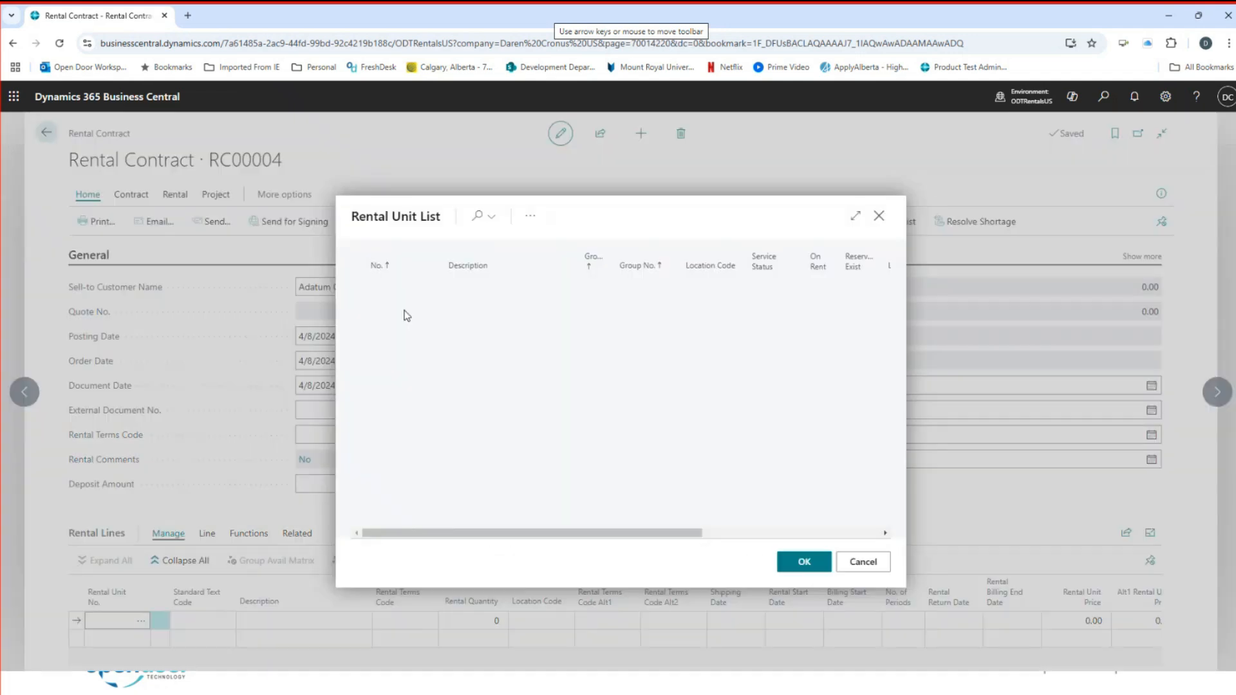
pyautogui.scroll(-15, 400, 320)
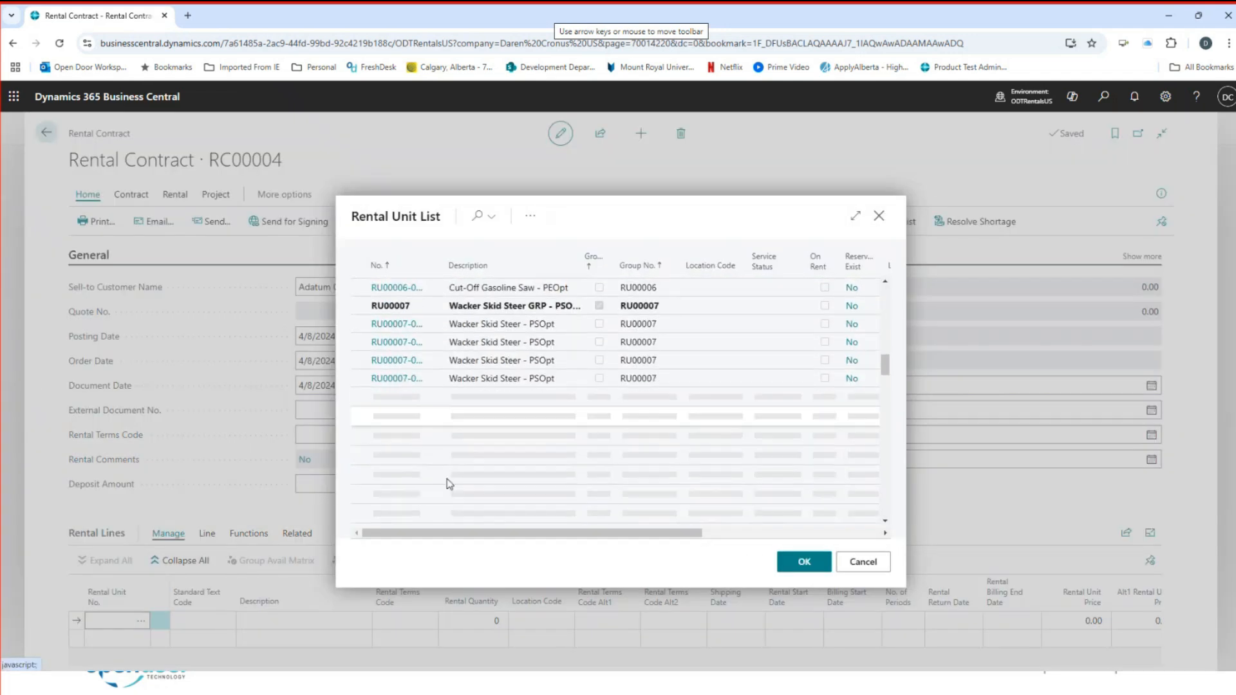
pyautogui.click(405, 417)
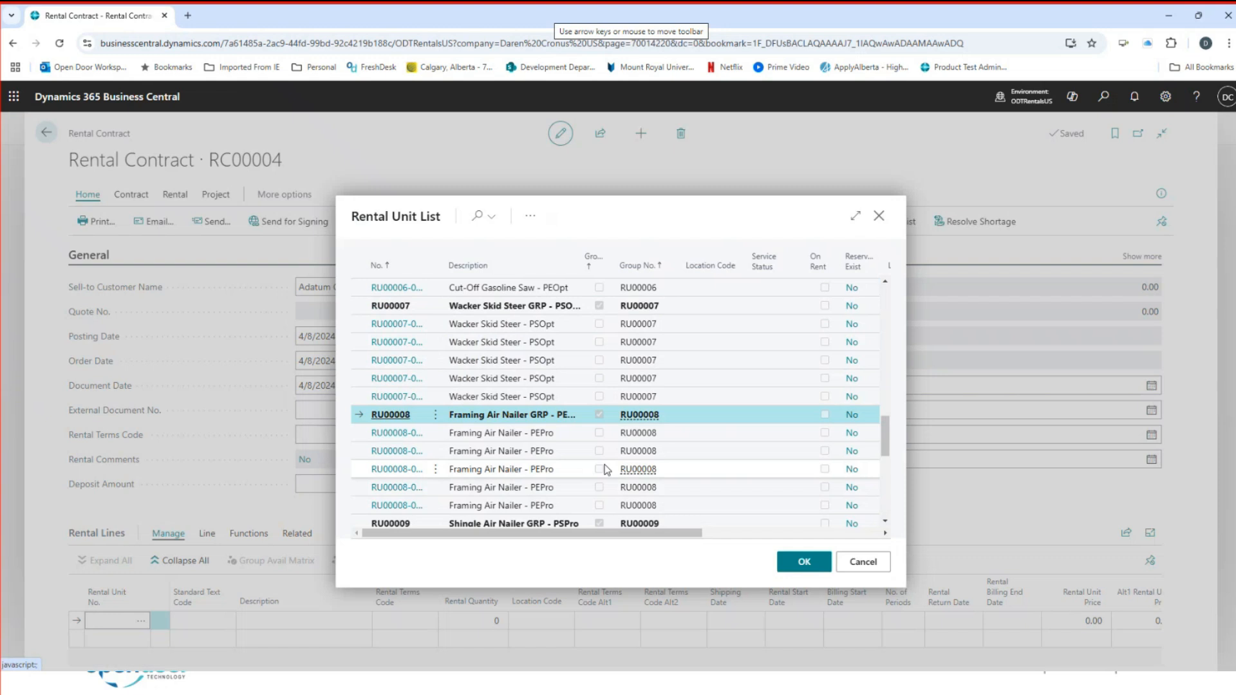
pyautogui.press('Return')
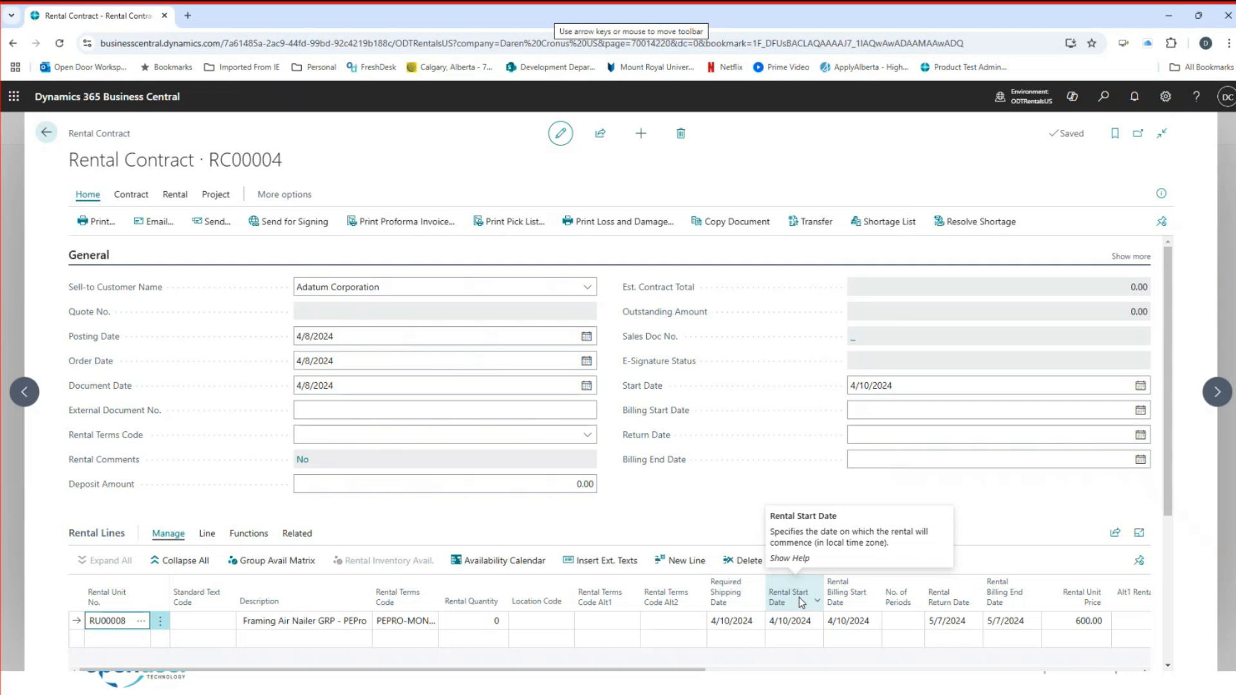
# - Set the rental quantity of the RU00008 line to 2
pyautogui.click(498, 622)
pyautogui.write('2')
pyautogui.press('Tab')
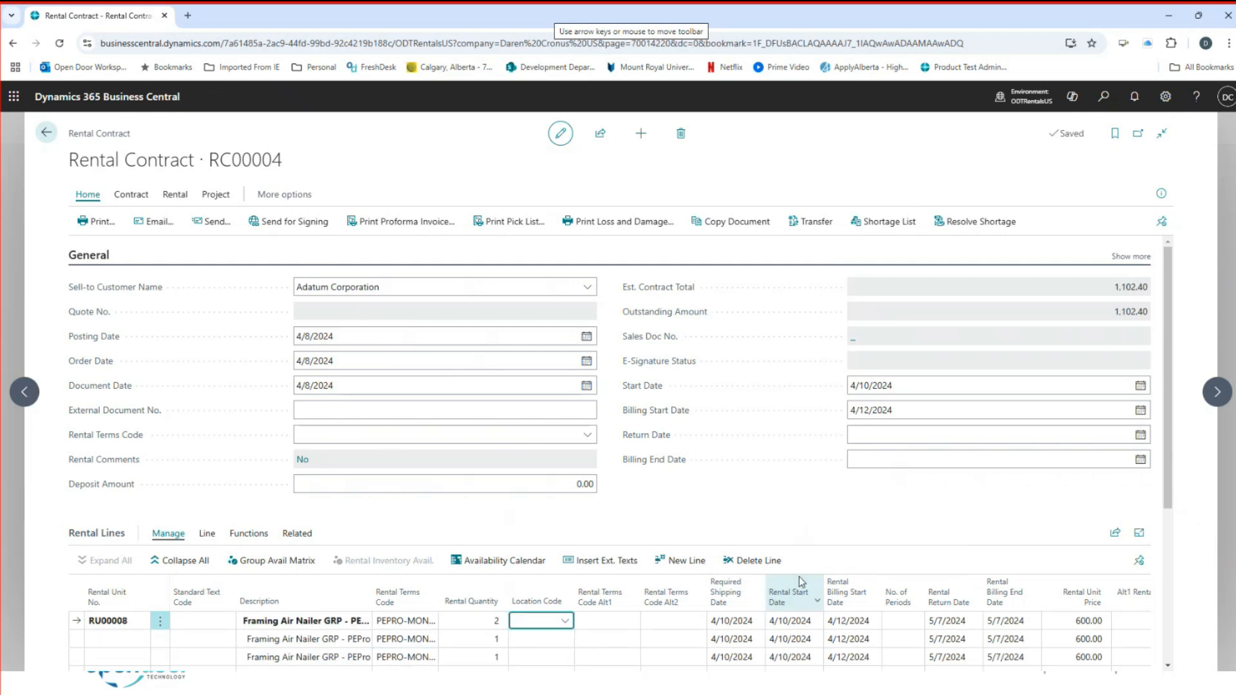
# - Reset the RU00008 line's rental quantity to 0 and enter it again as 2 to regenerate the unit lines
pyautogui.click(464, 618)
pyautogui.write('0')
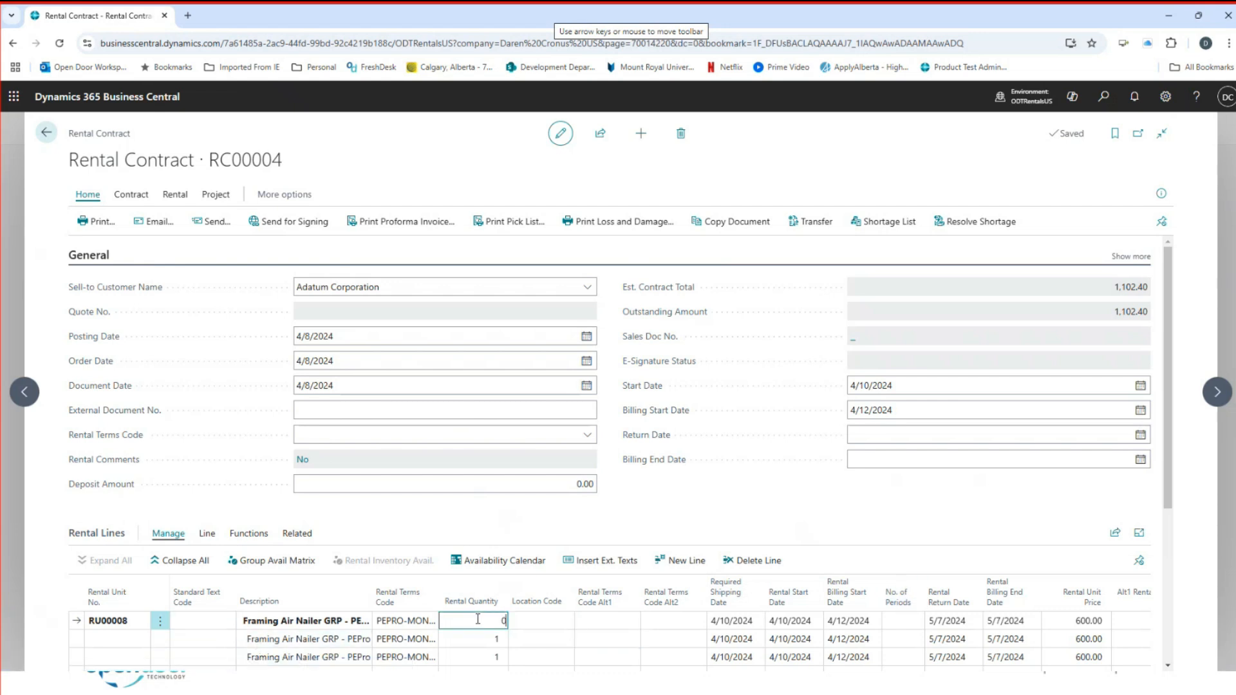
pyautogui.press('Tab')
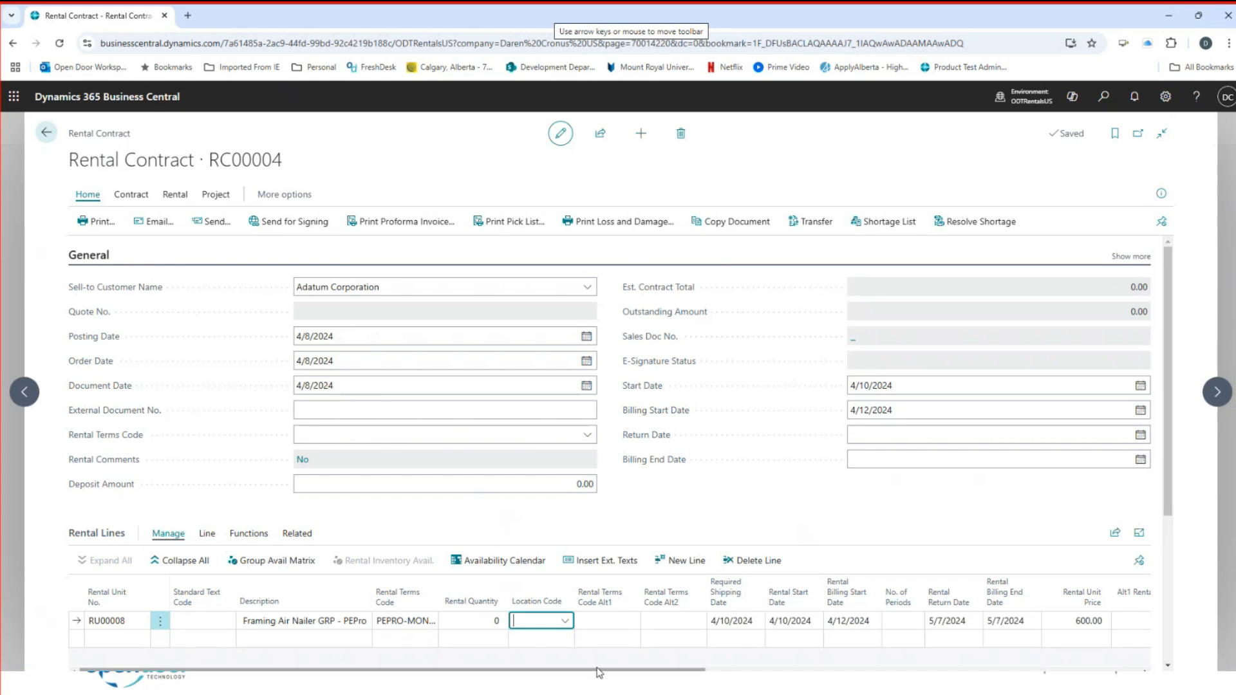
pyautogui.hotkey('shift', 'Tab')
pyautogui.write('2')
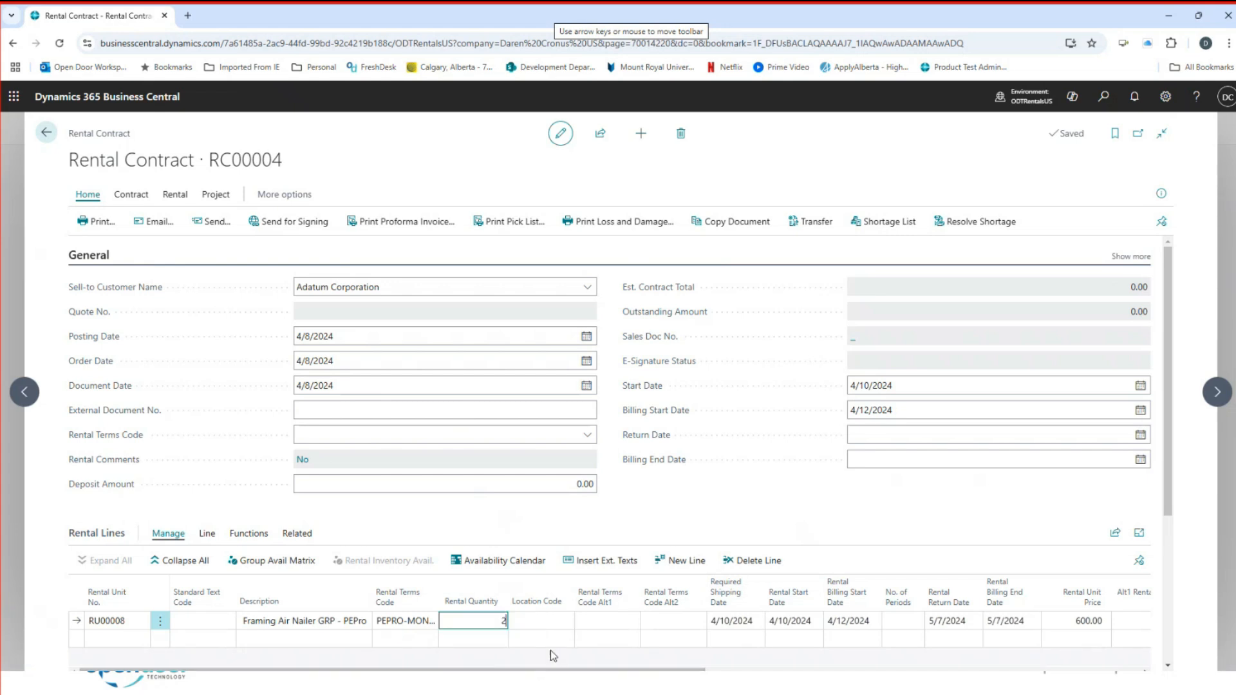
pyautogui.press('Tab')
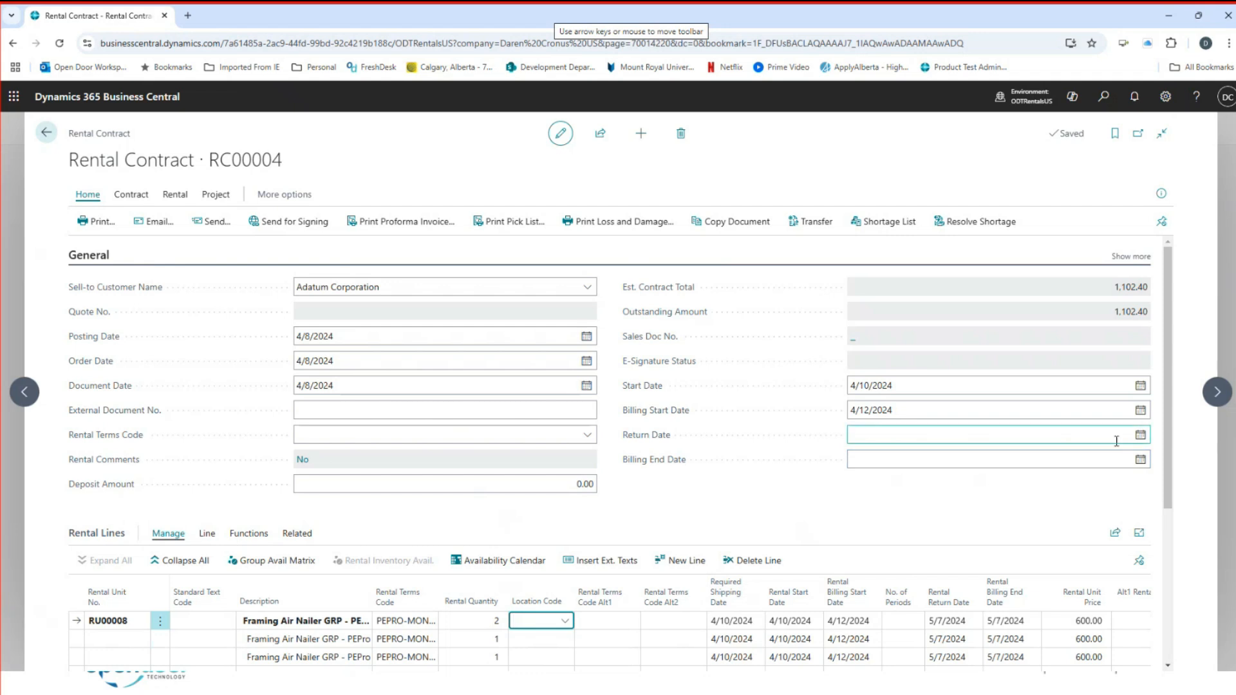
# - Set the contract's Return Date to 6/12/2024 and update the eligible rental lines with it
pyautogui.click(1025, 437)
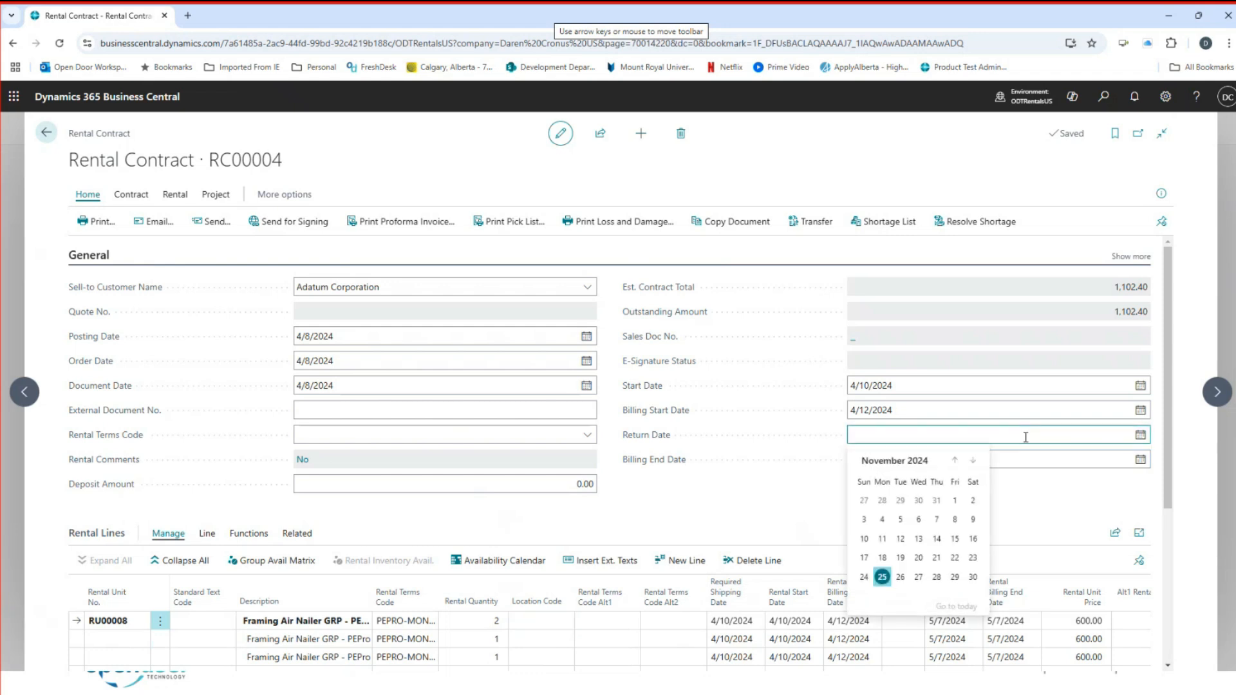
pyautogui.write('06')
pyautogui.write('/10')
pyautogui.press('Tab')
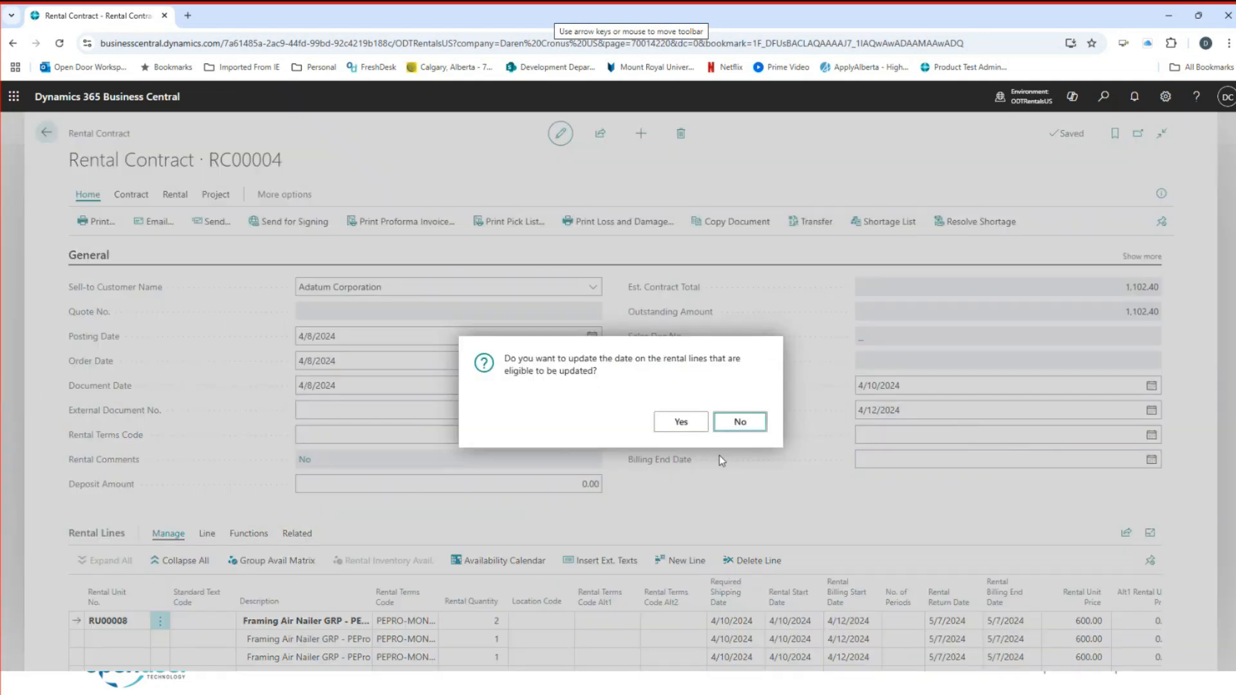
pyautogui.click(681, 421)
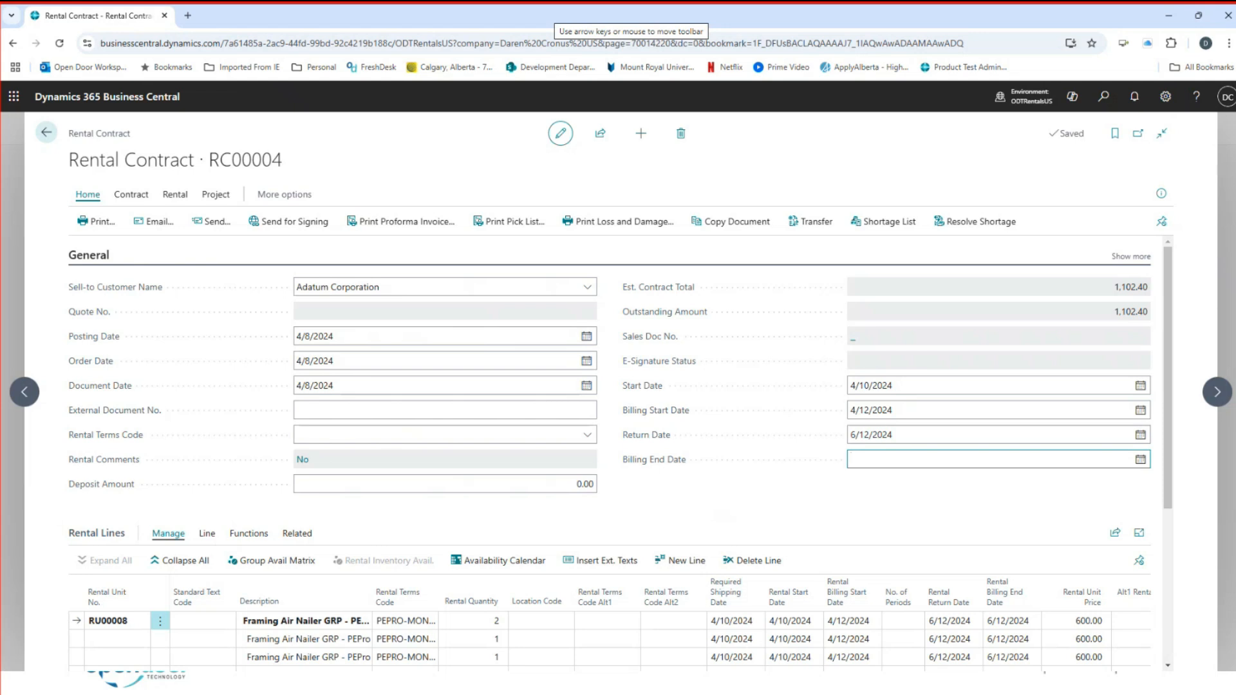
# - Set the Rental Start Date on the RU00008 group line to 4/11/2024
pyautogui.click(813, 621)
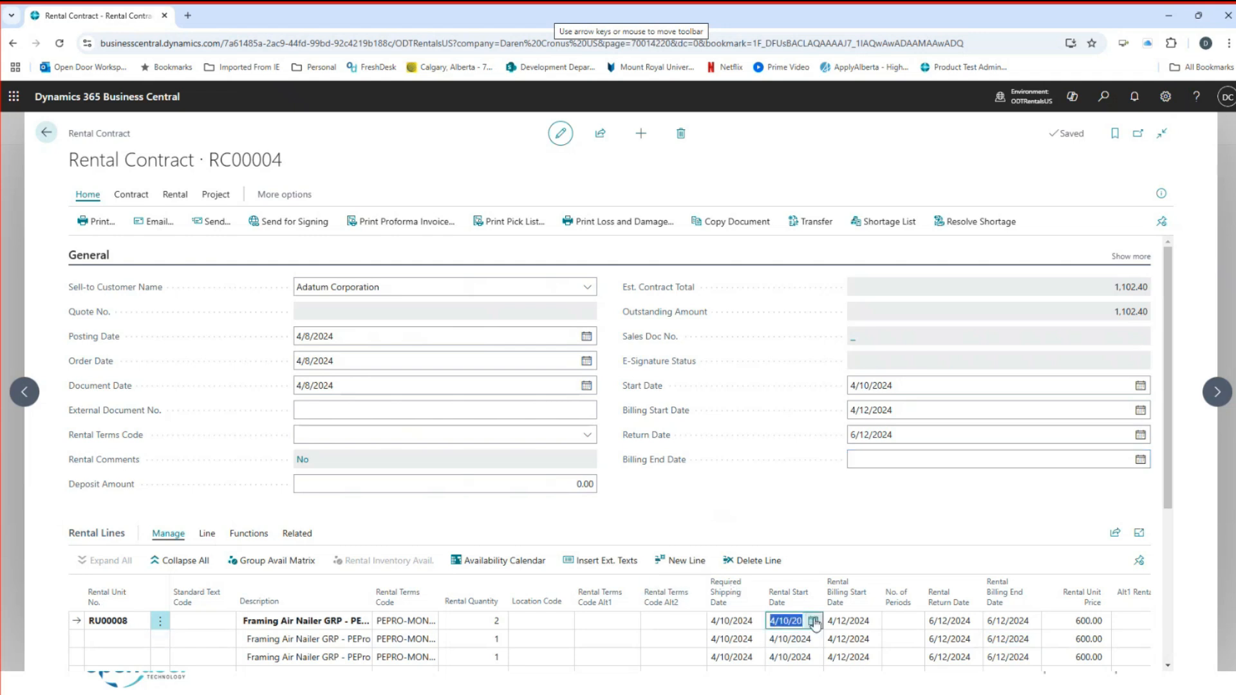
pyautogui.click(813, 620)
pyautogui.click(856, 515)
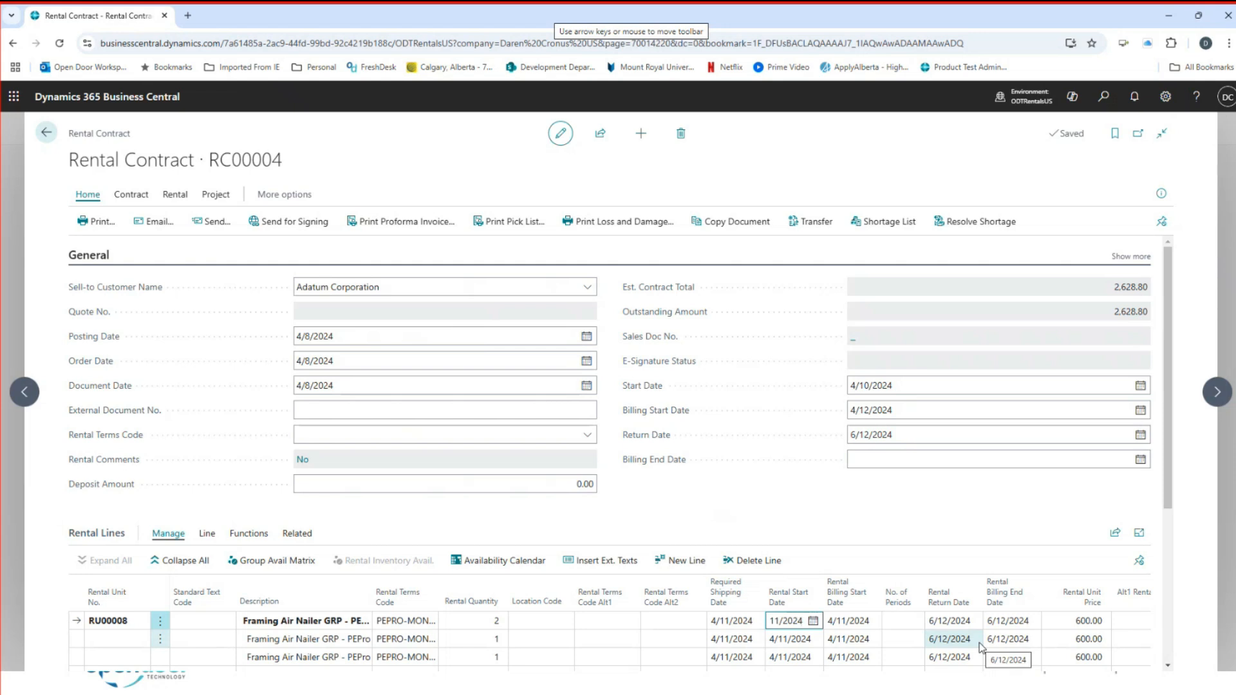
pyautogui.hotkey('alt', 'Tab')
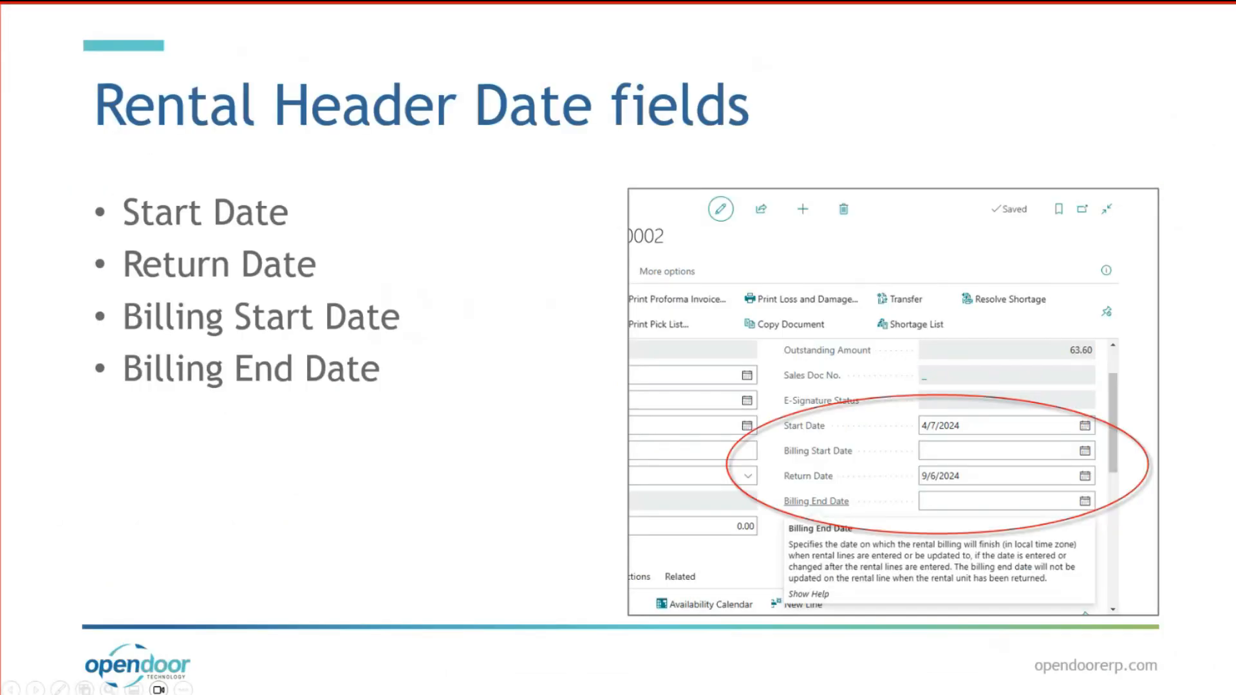
pyautogui.press('Right')
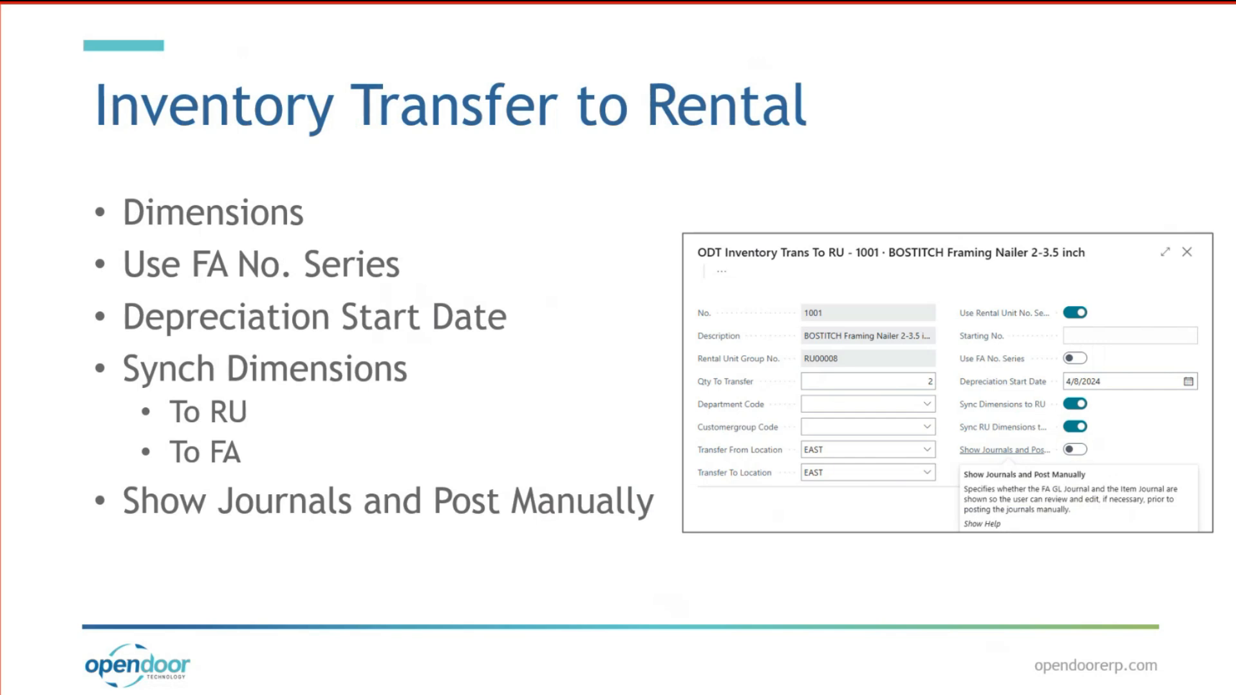
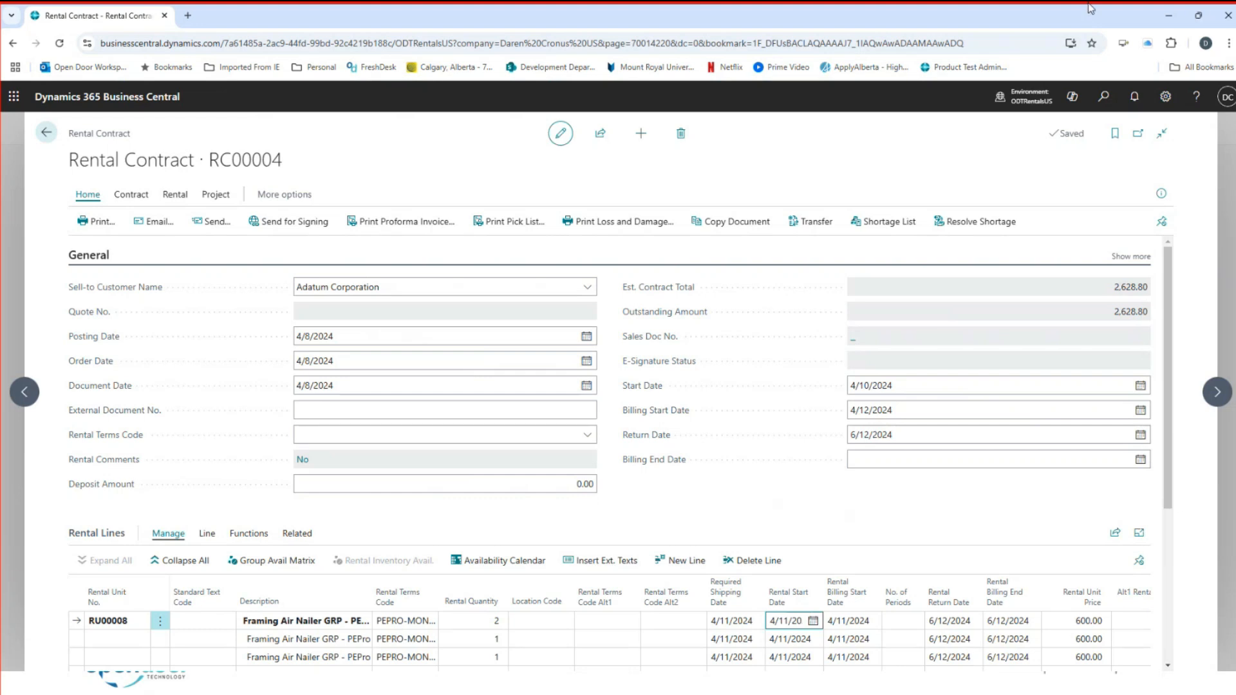
# - Leave the rental contract, open the item card for 1001 BOSTITCH Framing Nailer 2-3.5 inch, and examine its Rental settings
pyautogui.click(46, 135)
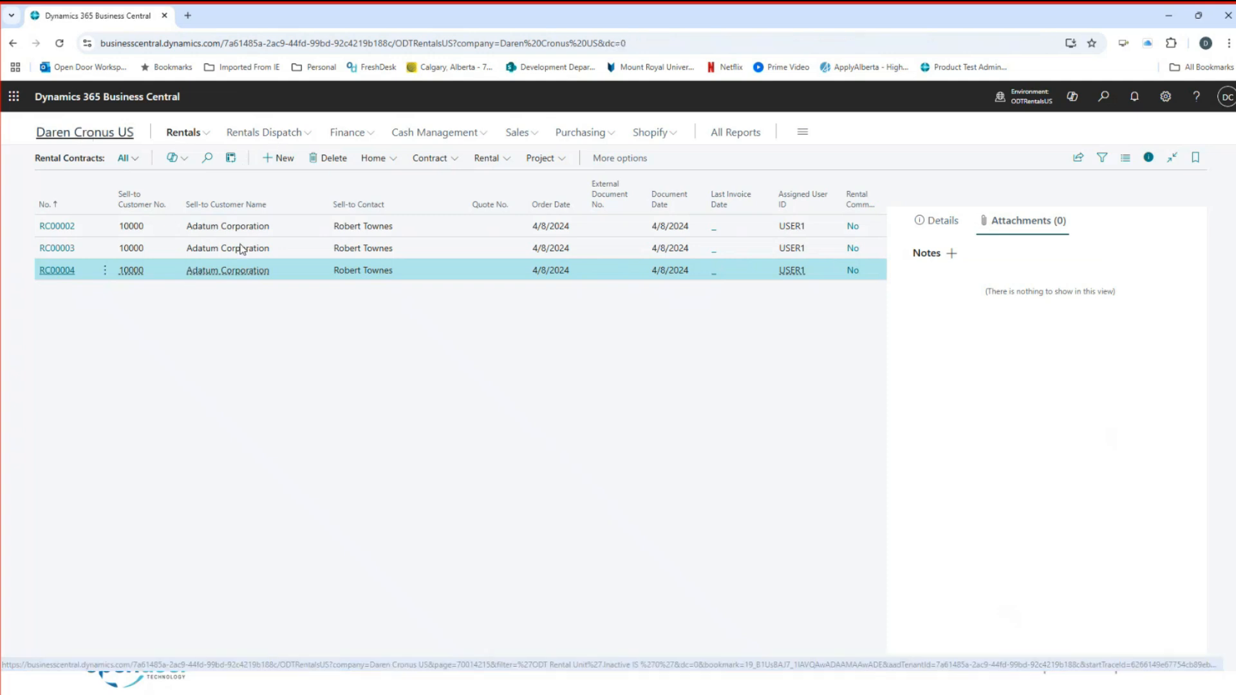
pyautogui.press('Escape')
pyautogui.click(164, 158)
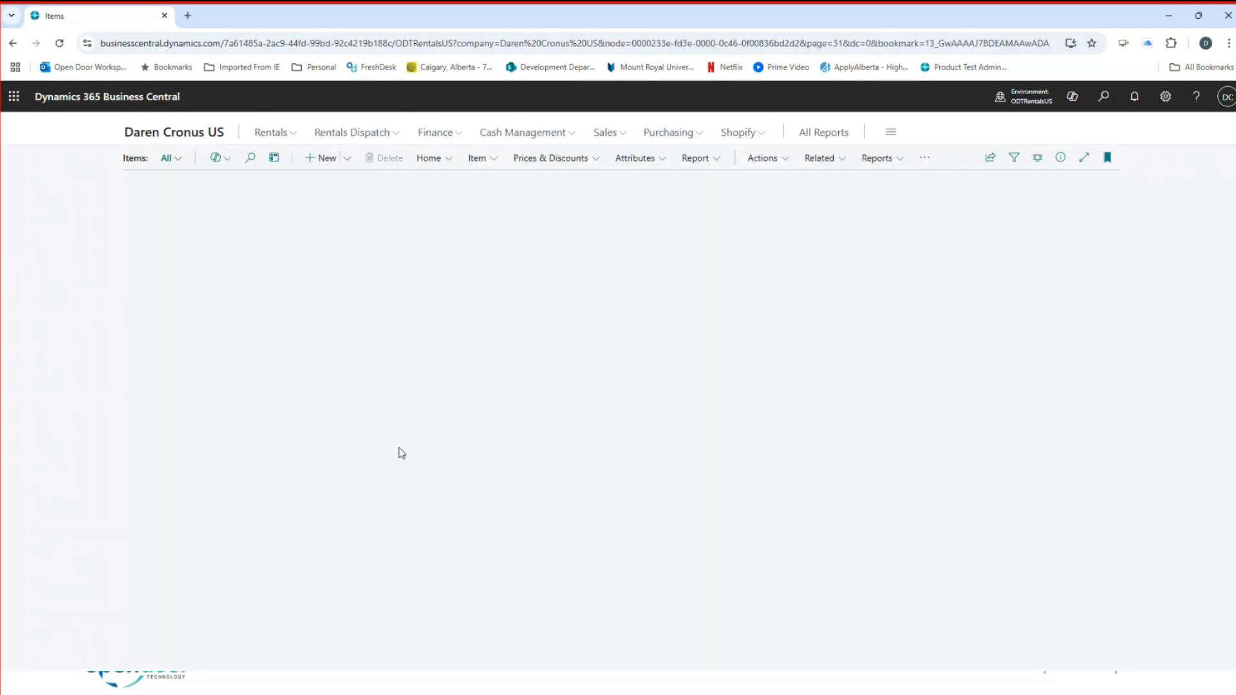
pyautogui.click(137, 258)
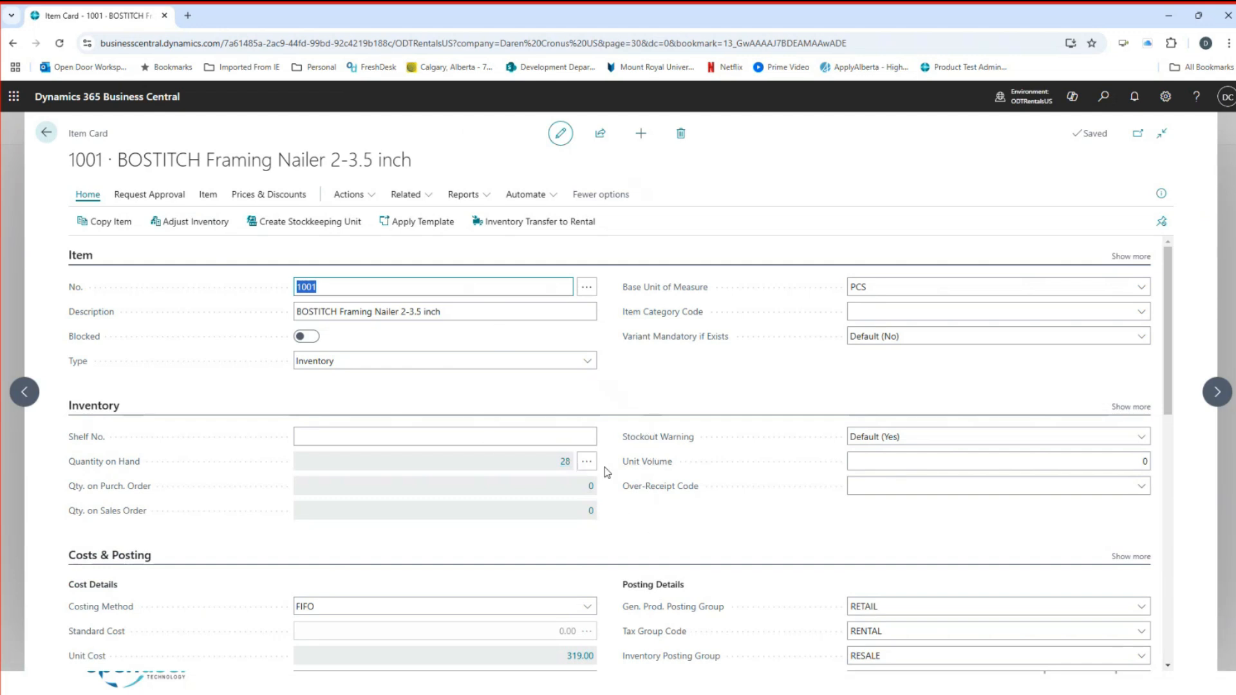
pyautogui.scroll(-10, 607, 472)
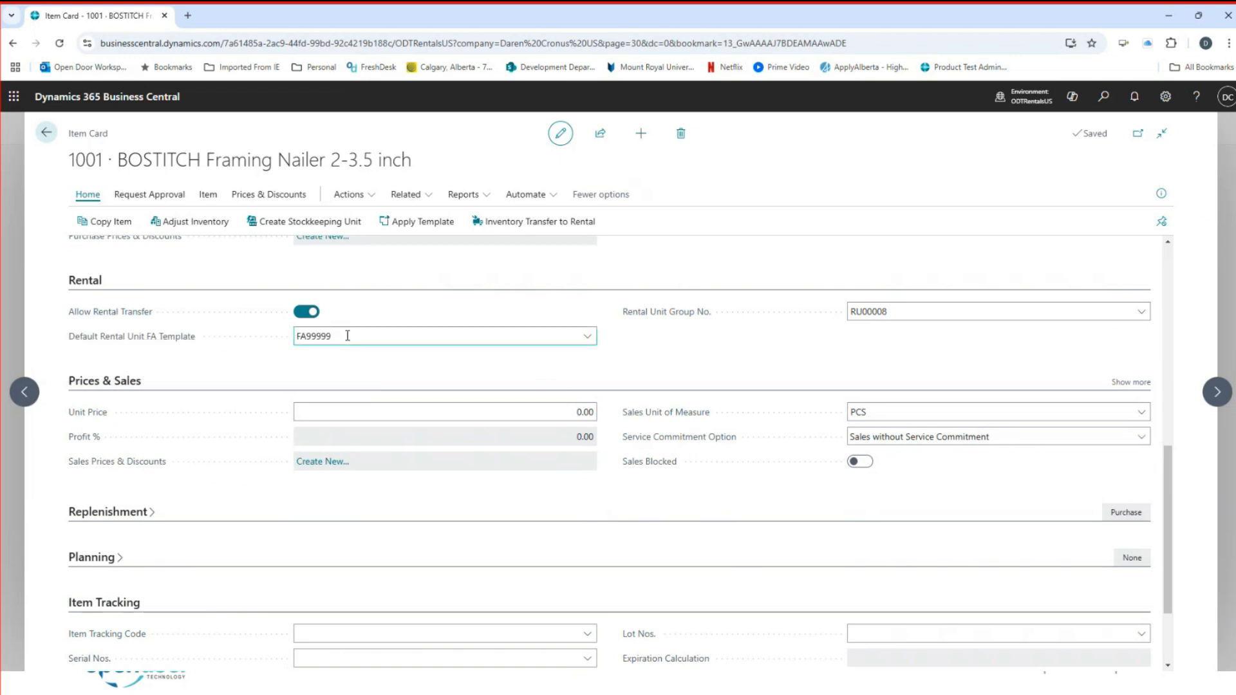
pyautogui.click(905, 311)
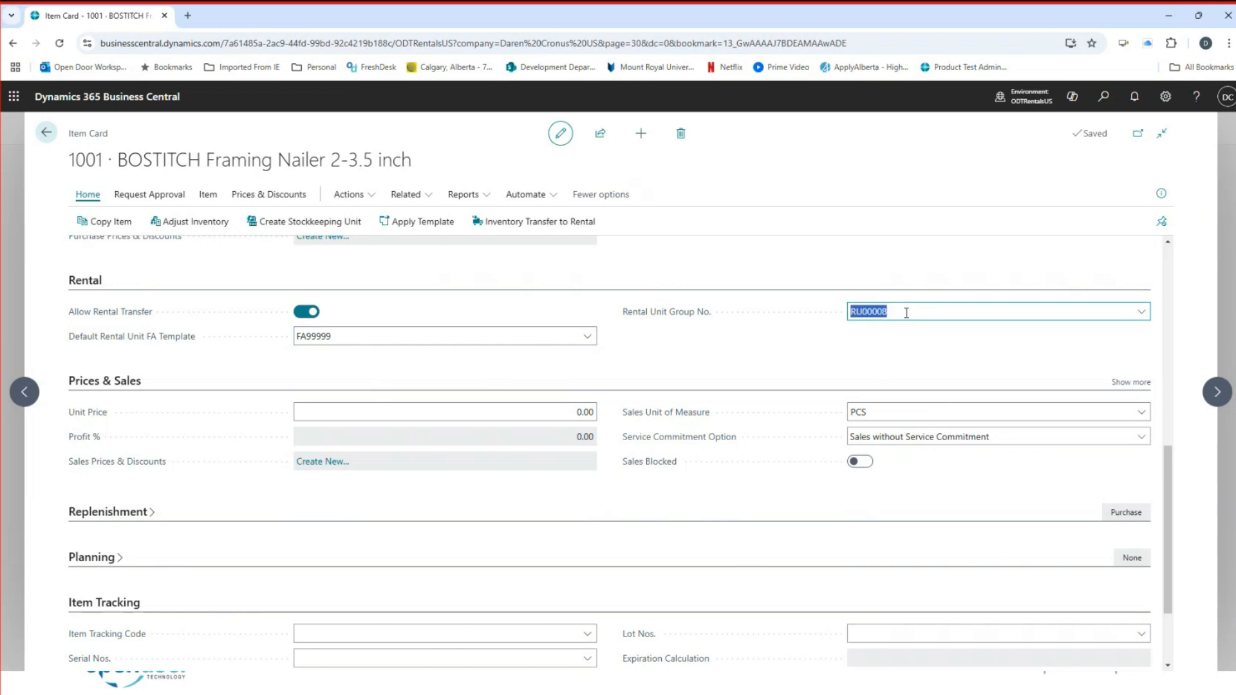
pyautogui.click(926, 355)
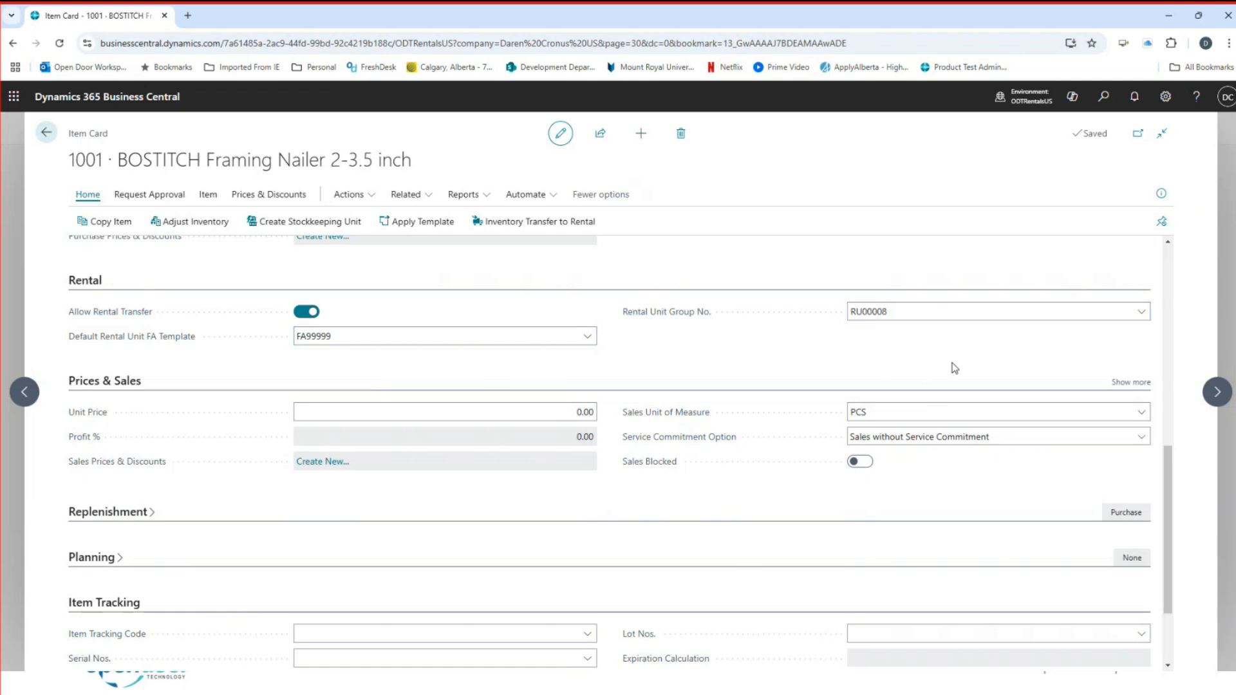
pyautogui.scroll(3, 696, 389)
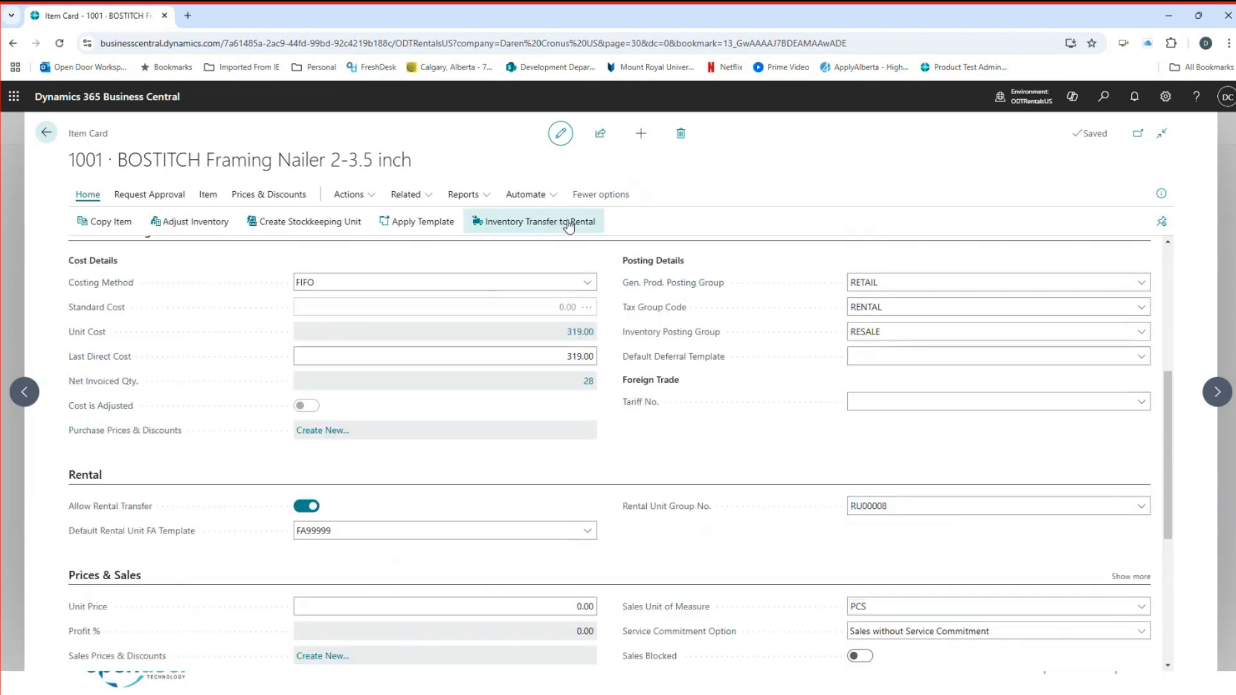
# - Start an inventory transfer to rental for item 1001 with Department Code RENTALS and Transfer To Location WEST
pyautogui.click(566, 226)
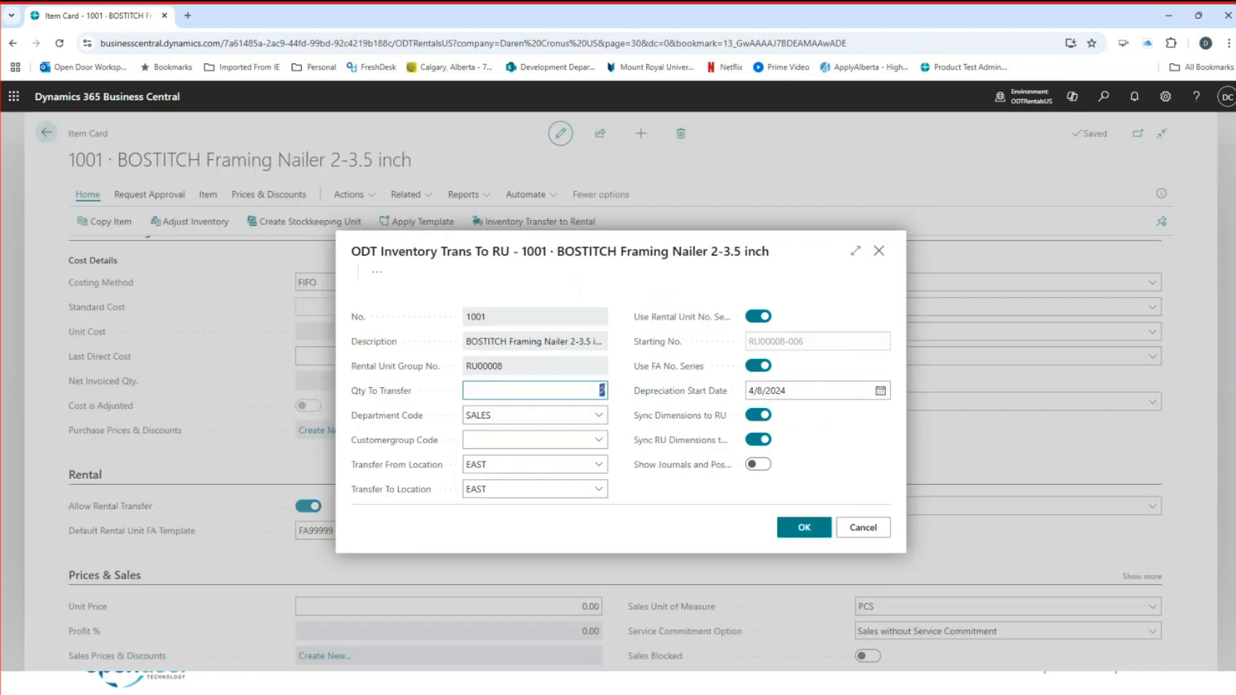
pyautogui.click(601, 416)
pyautogui.click(601, 415)
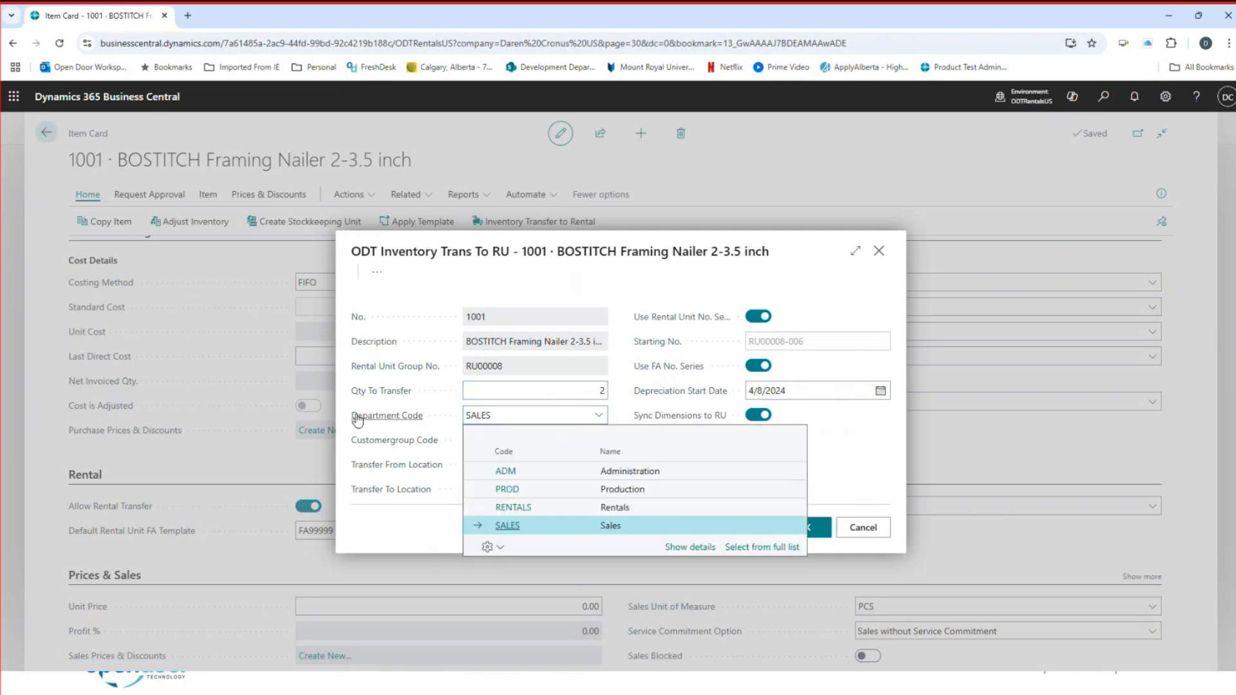
pyautogui.click(515, 508)
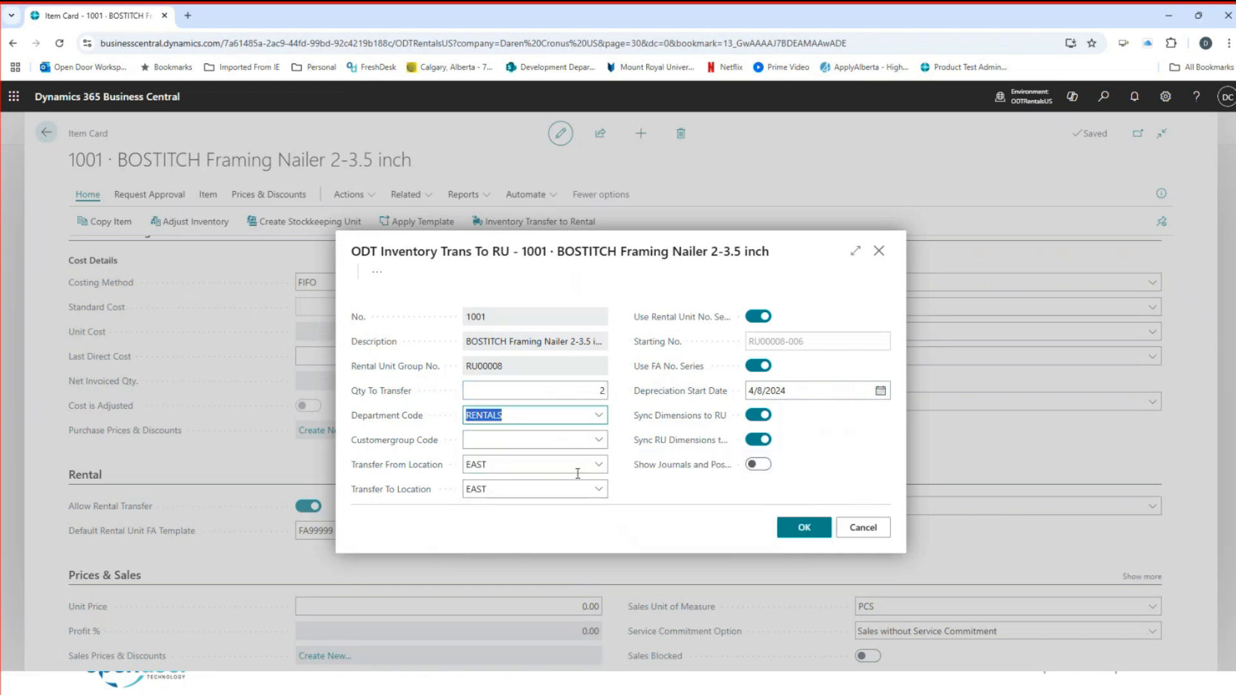
pyautogui.click(599, 489)
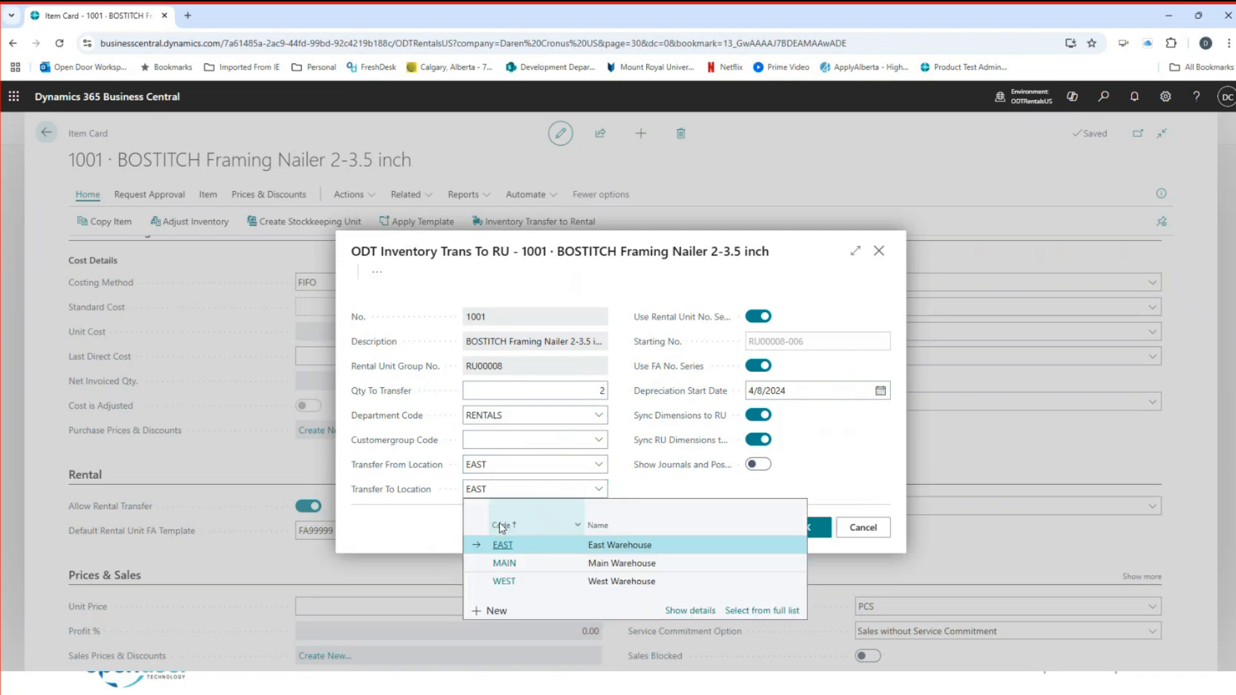
pyautogui.click(505, 581)
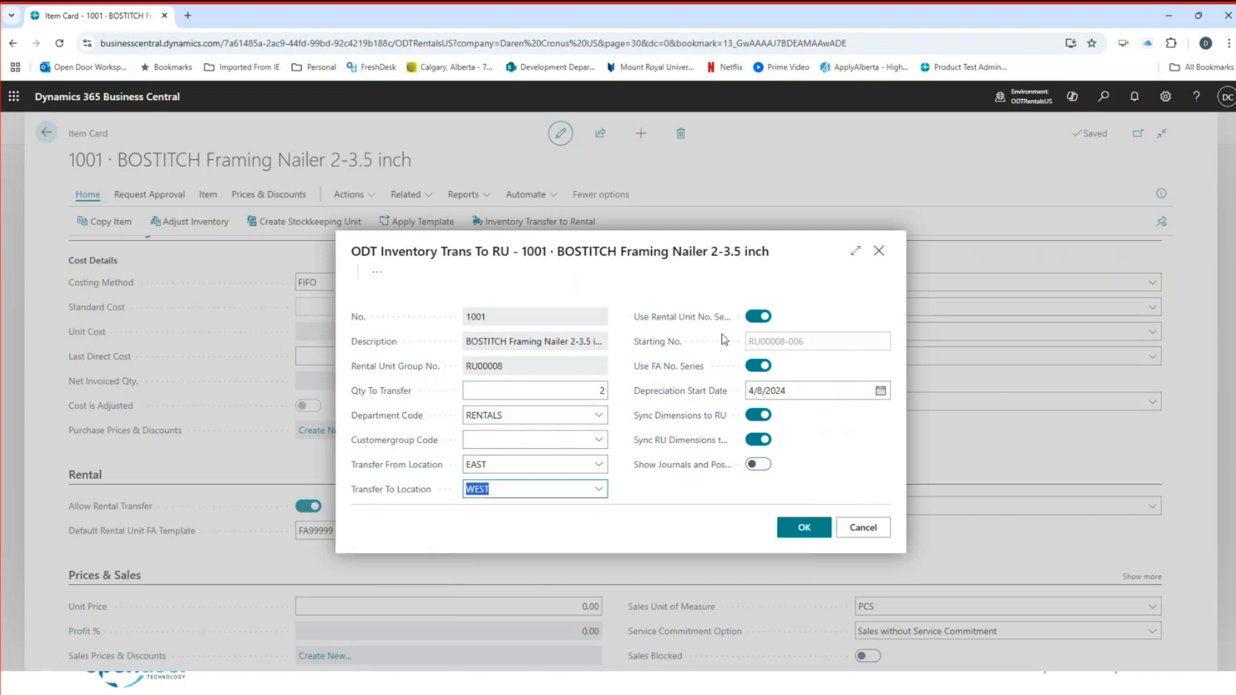
# - Turn off the rental unit number series for the transfer and select the Starting No. value
pyautogui.click(759, 316)
pyautogui.click(808, 341)
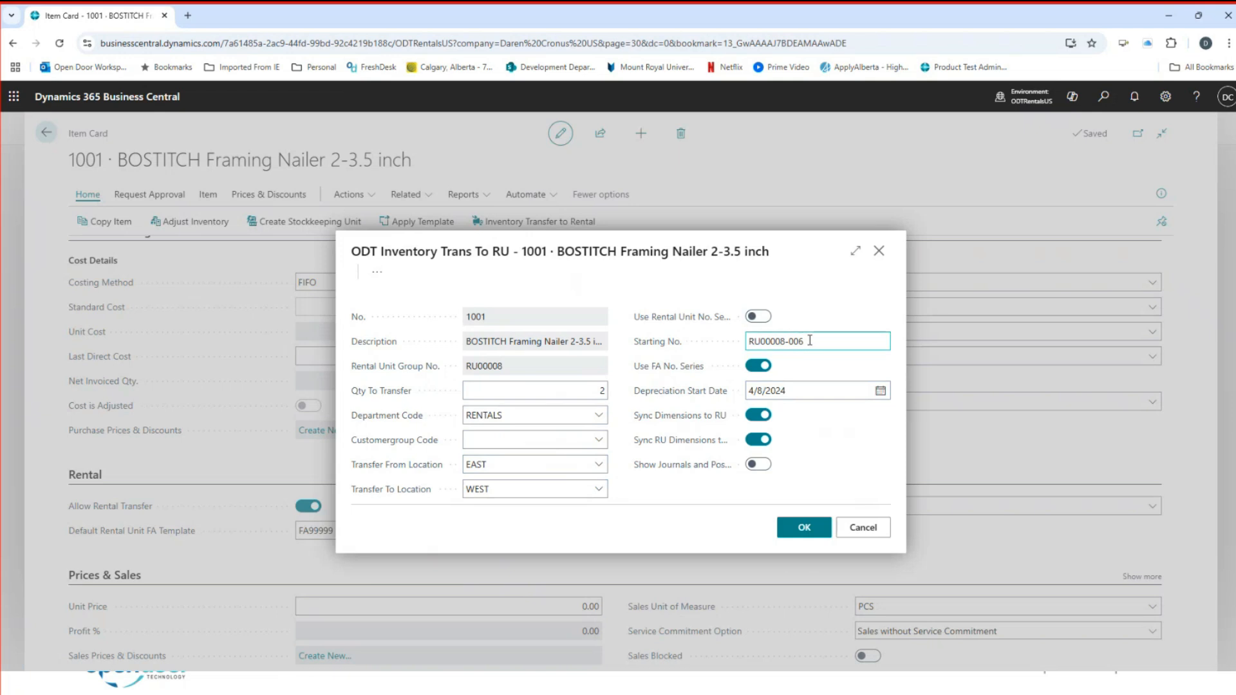
pyautogui.tripleClick(810, 341)
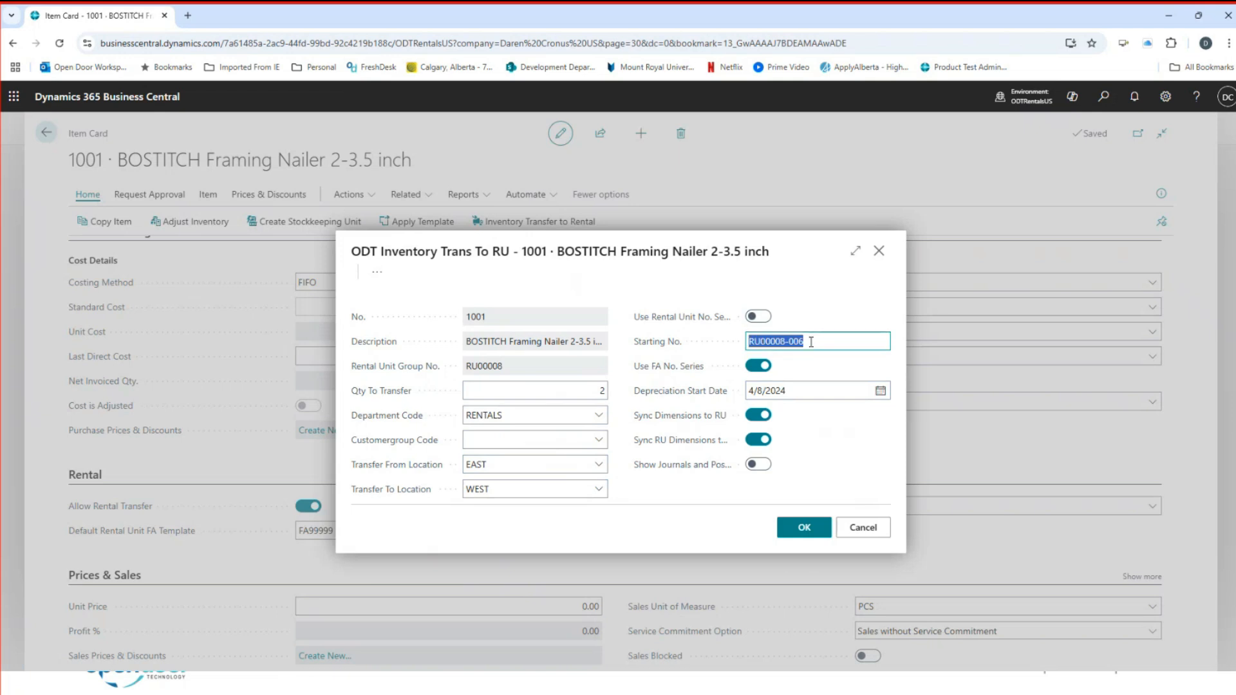
# - Set the Depreciation Start Date to 4/10/2024 and run the inventory transfer to rental
pyautogui.click(880, 391)
pyautogui.click(817, 475)
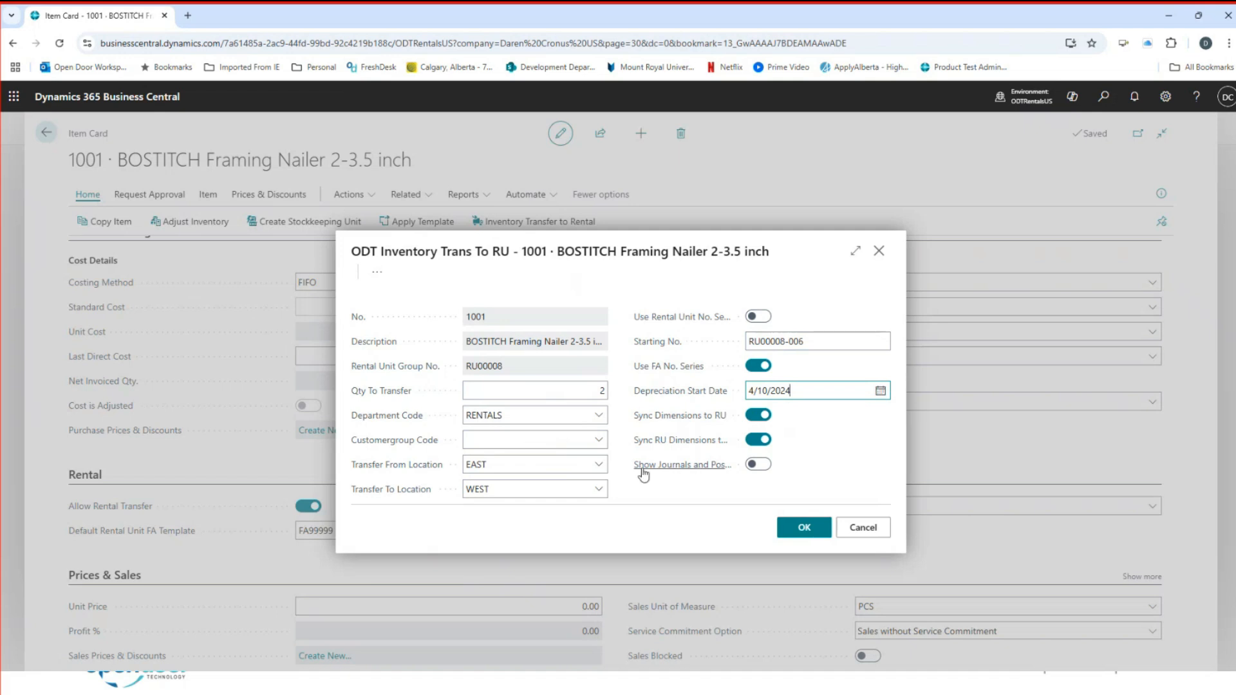
pyautogui.moveTo(688, 470)
pyautogui.click(806, 530)
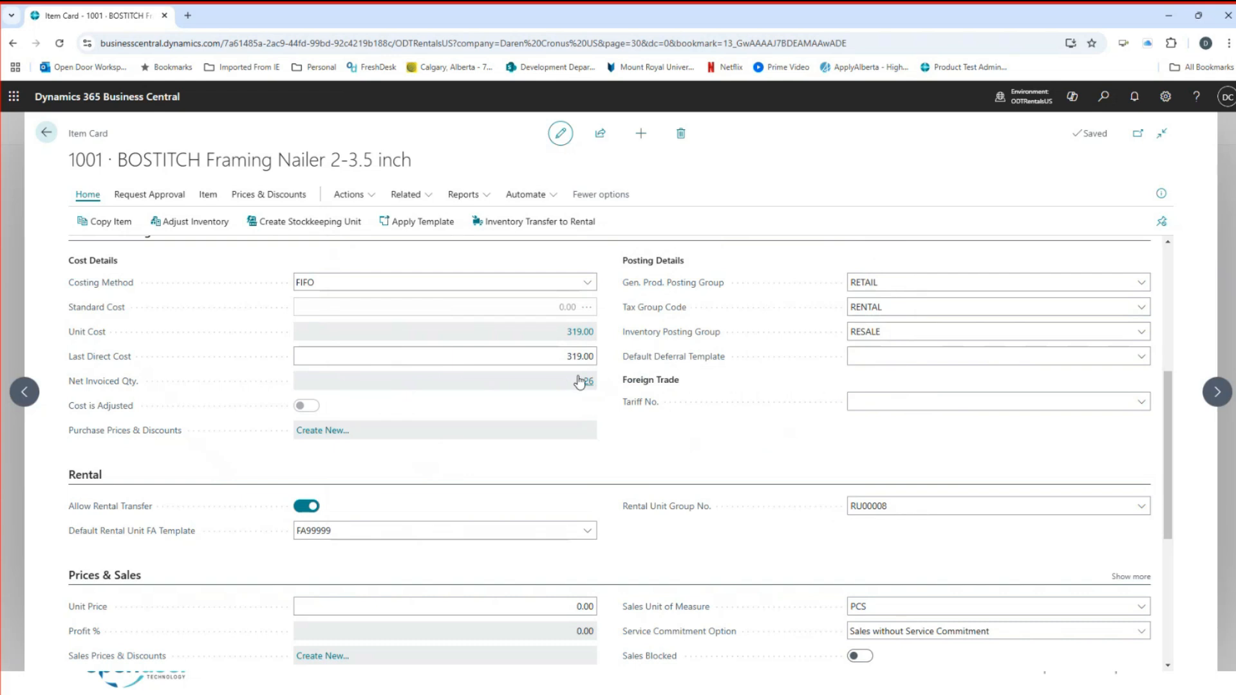
# - Leave the item card and locate the BOSTITCH Framing Nailer units of group RU00008 in the Rental Units list
pyautogui.scroll(4, 656, 465)
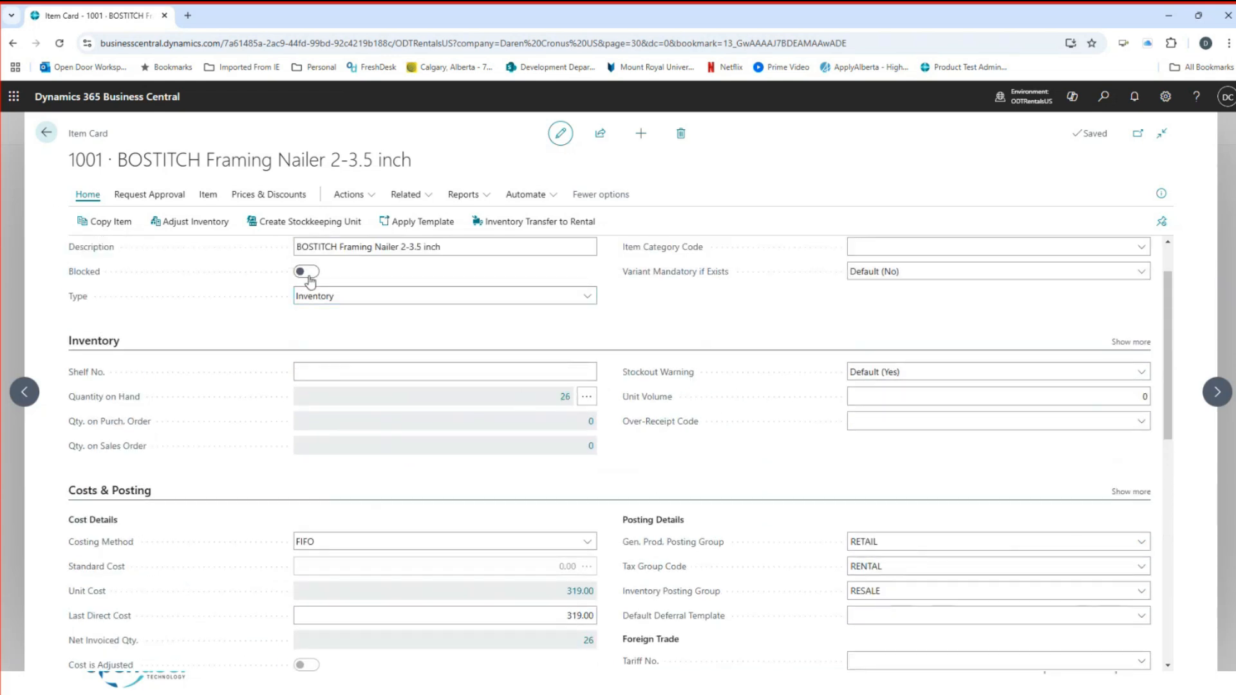
pyautogui.click(47, 134)
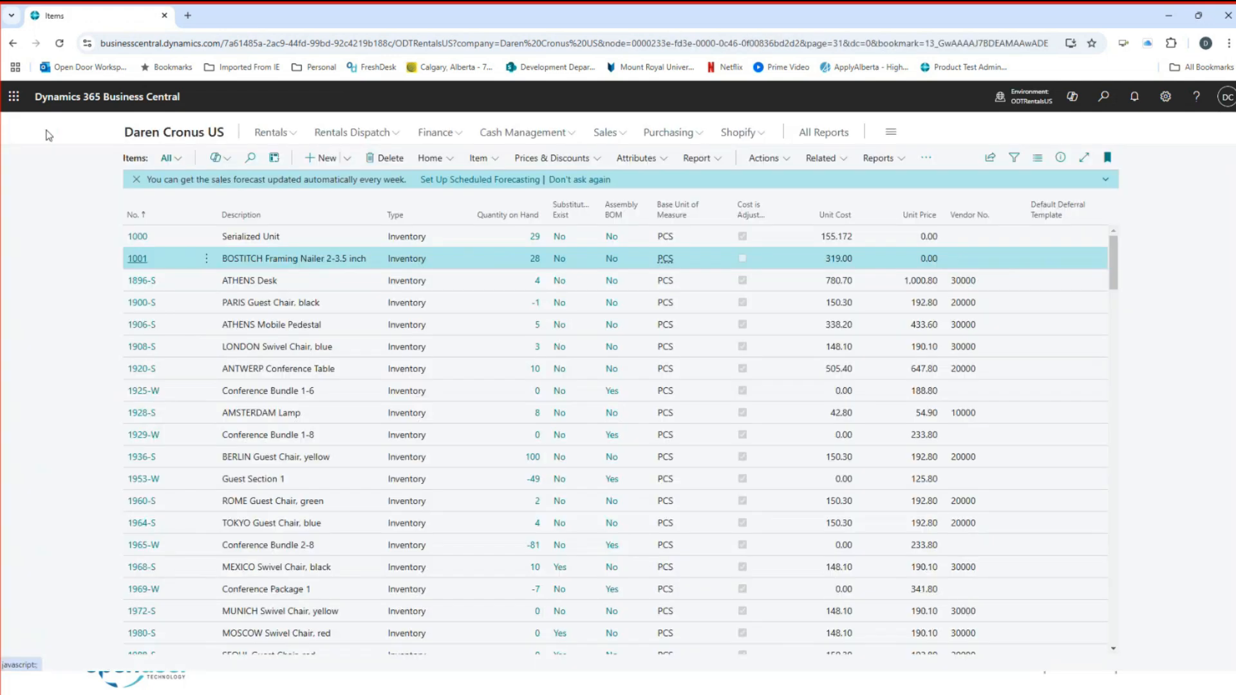
pyautogui.click(278, 137)
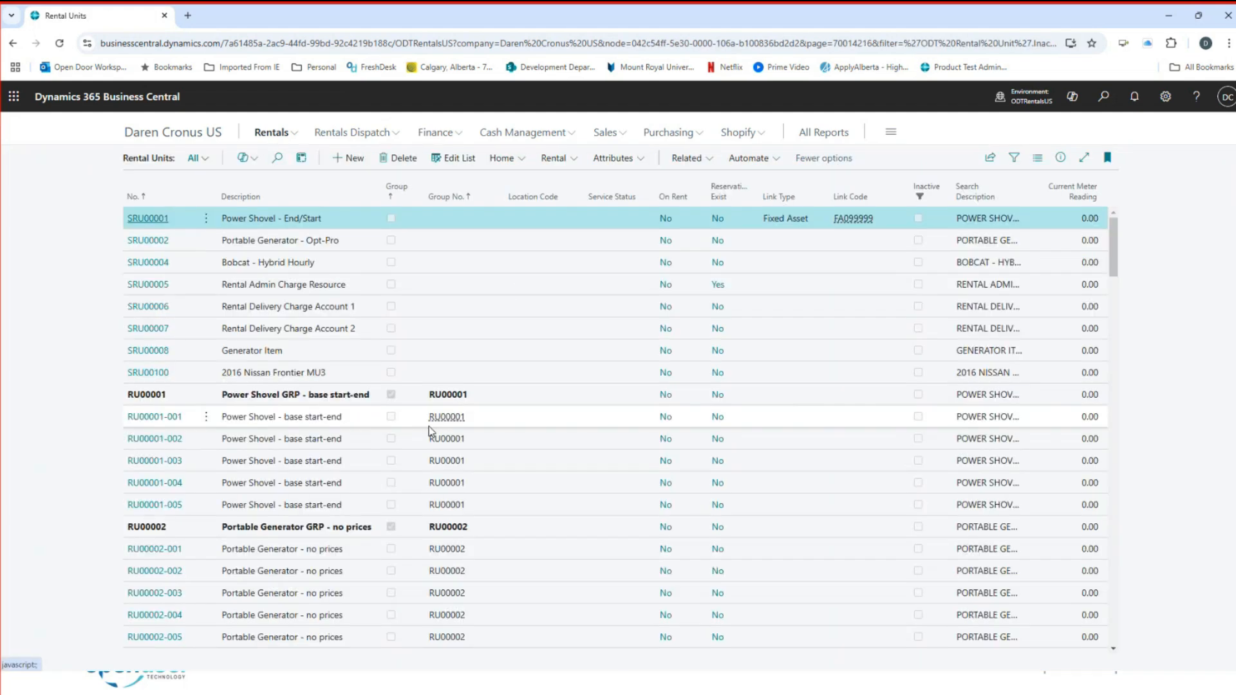
pyautogui.scroll(-12, 430, 432)
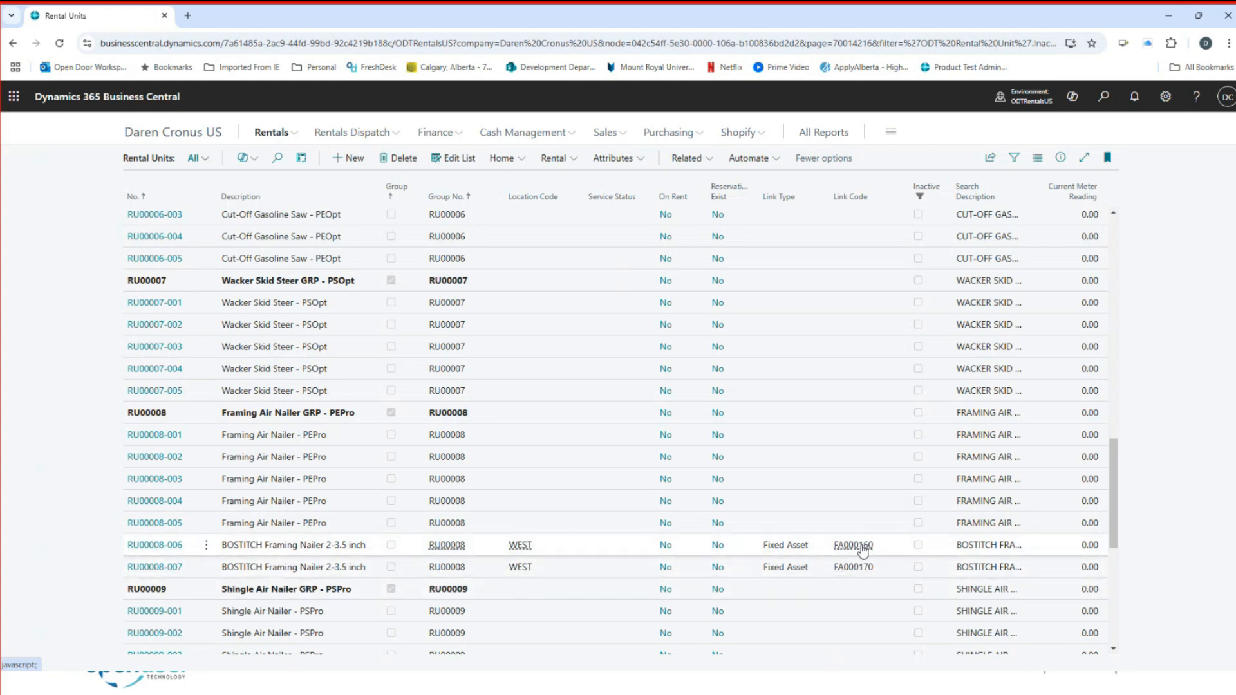
# - Review the default dimensions of rental unit RU00008-006, then close them
pyautogui.click(539, 542)
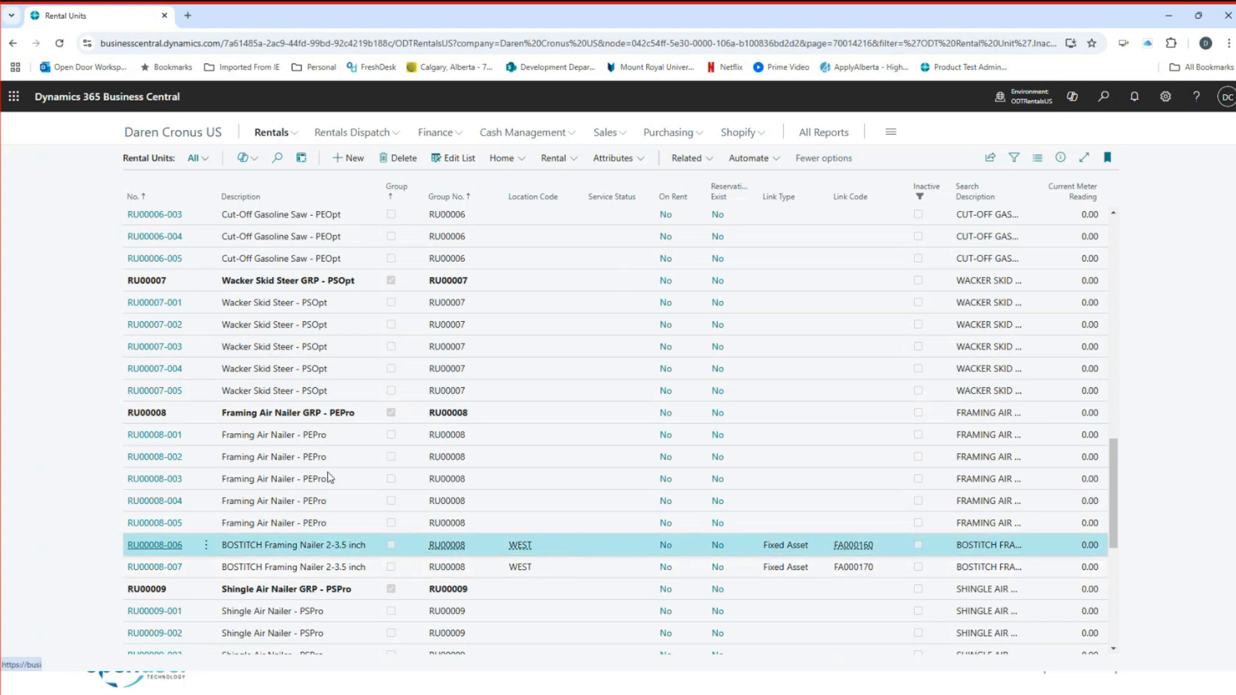
pyautogui.click(558, 159)
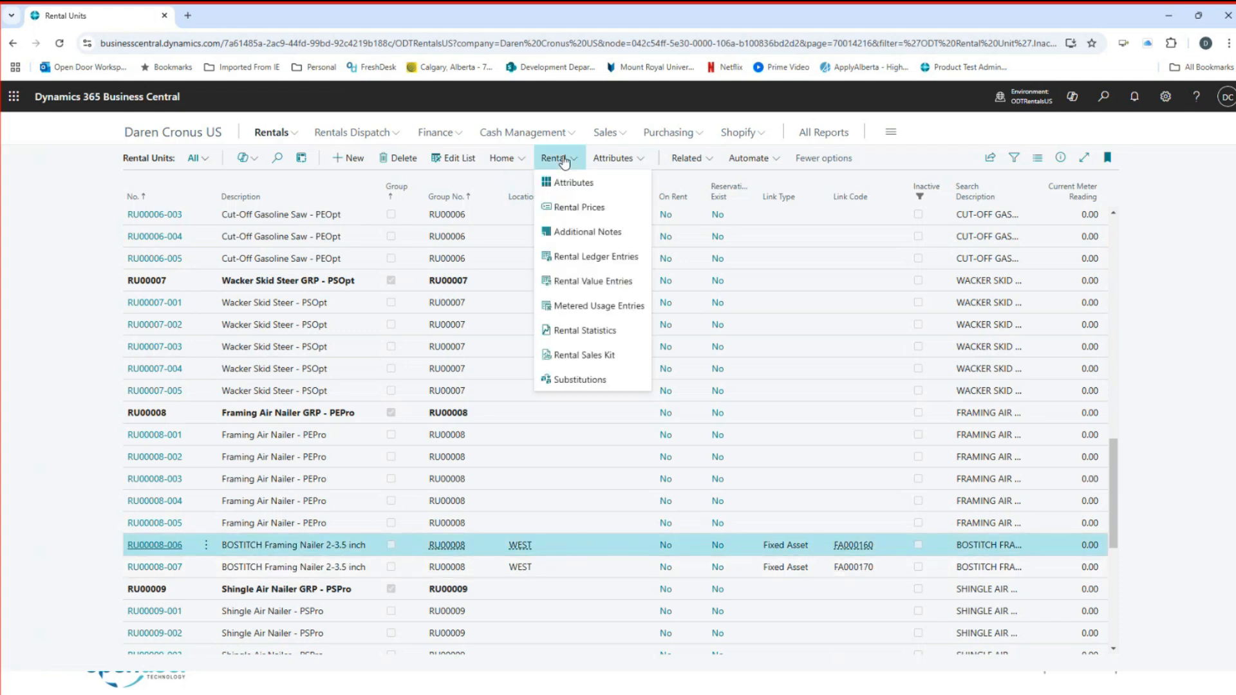
pyautogui.click(504, 165)
pyautogui.click(503, 164)
pyautogui.click(687, 159)
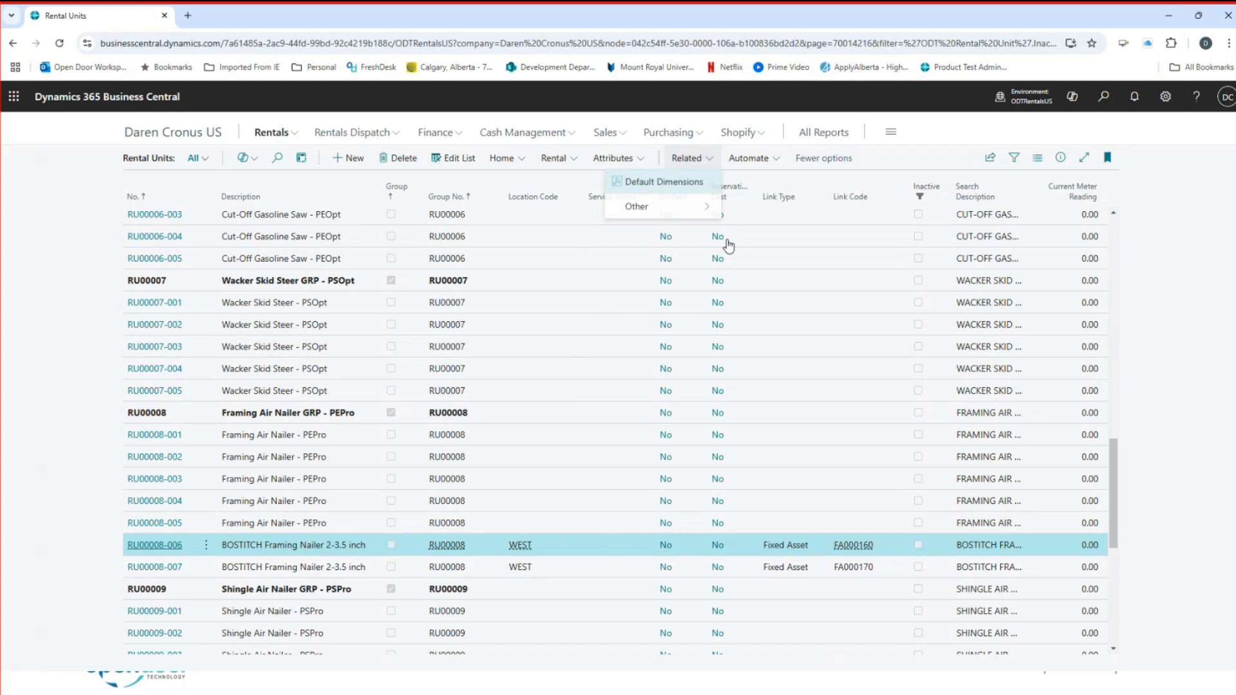
pyautogui.click(684, 185)
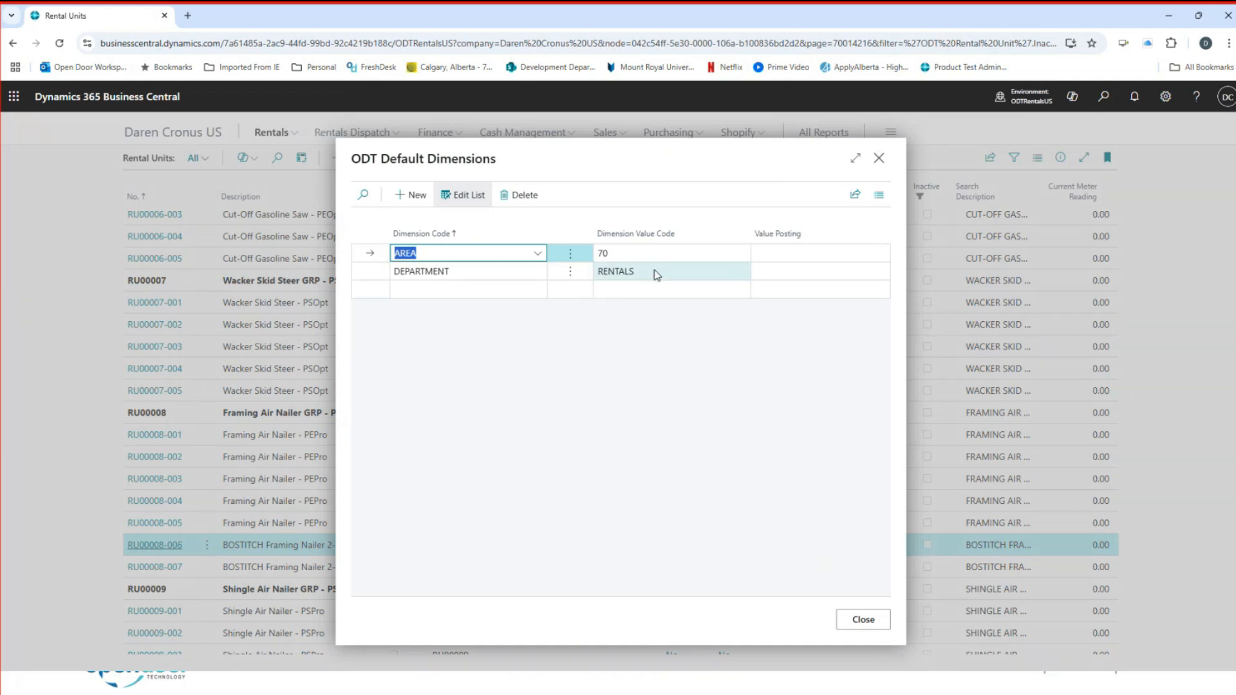
pyautogui.click(883, 164)
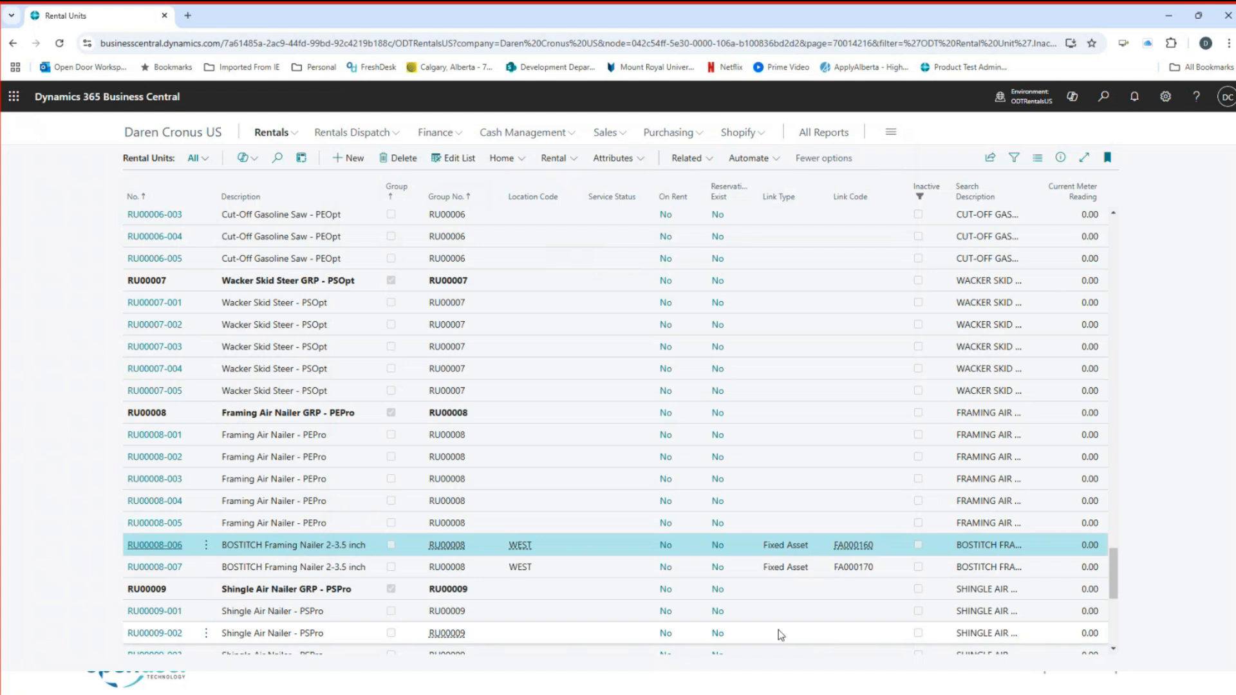
# - Open the fixed asset linked to rental unit RU00008-006 and review its default dimensions and depreciation book settings
pyautogui.moveTo(854, 548)
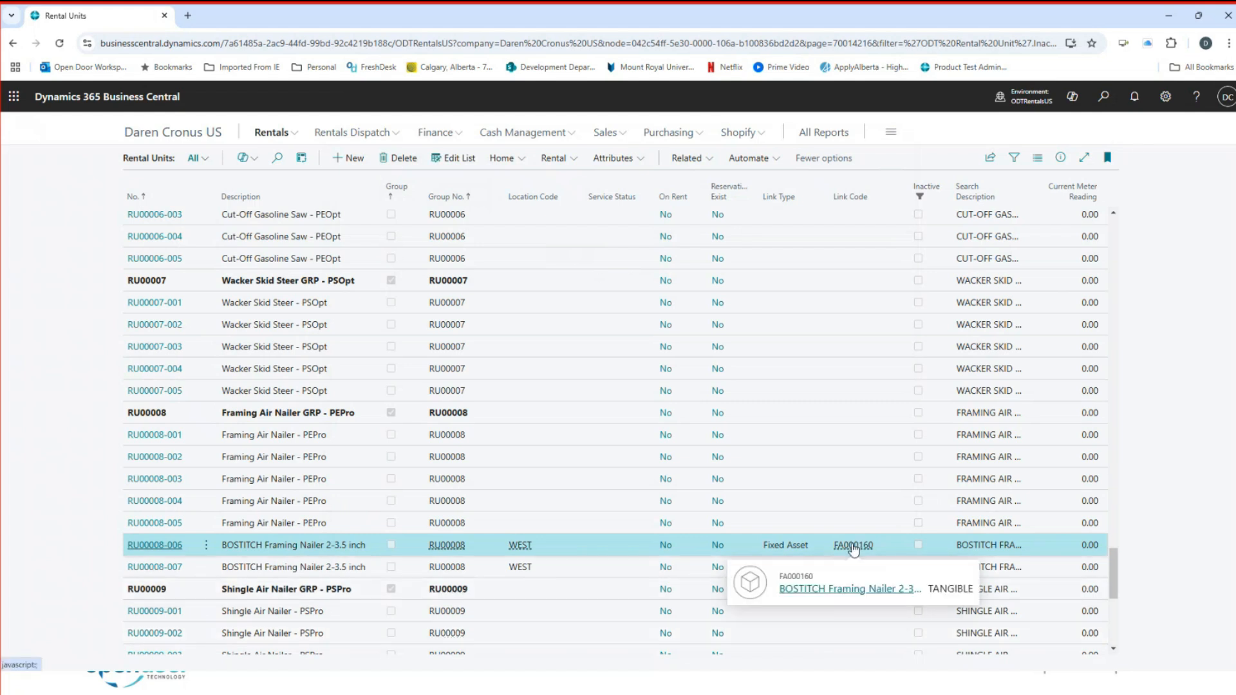
pyautogui.click(849, 590)
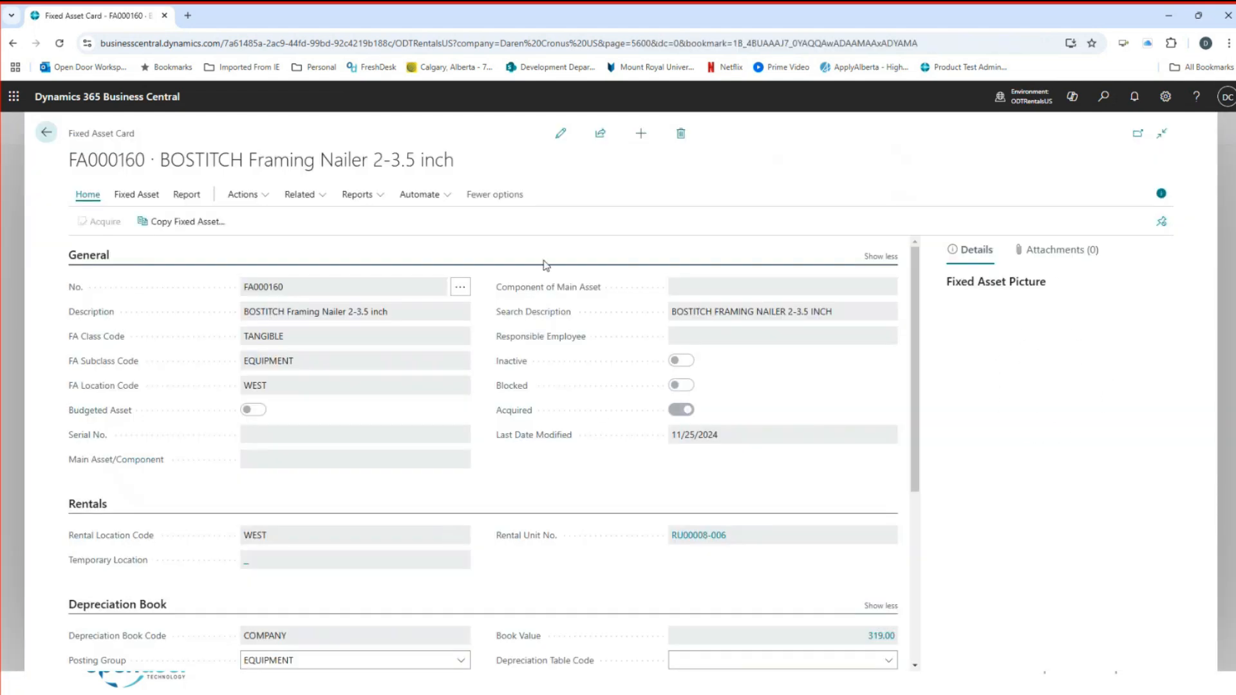
pyautogui.click(300, 195)
pyautogui.moveTo(311, 218)
pyautogui.click(444, 216)
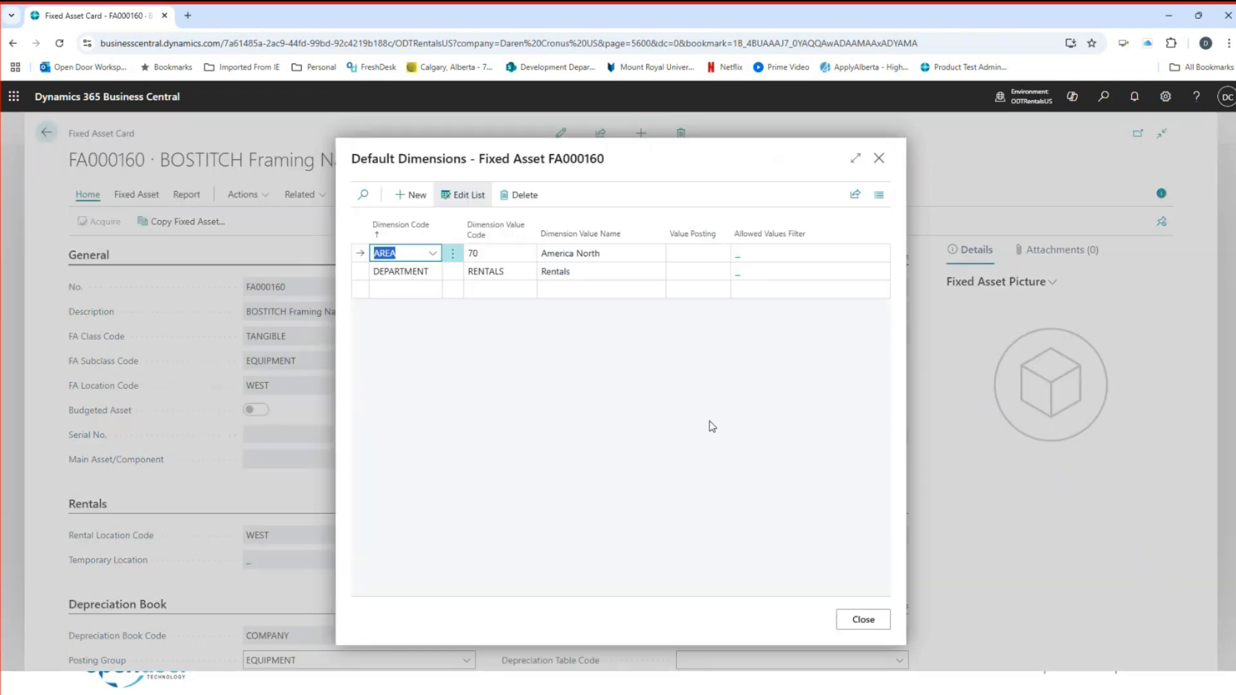
pyautogui.click(878, 161)
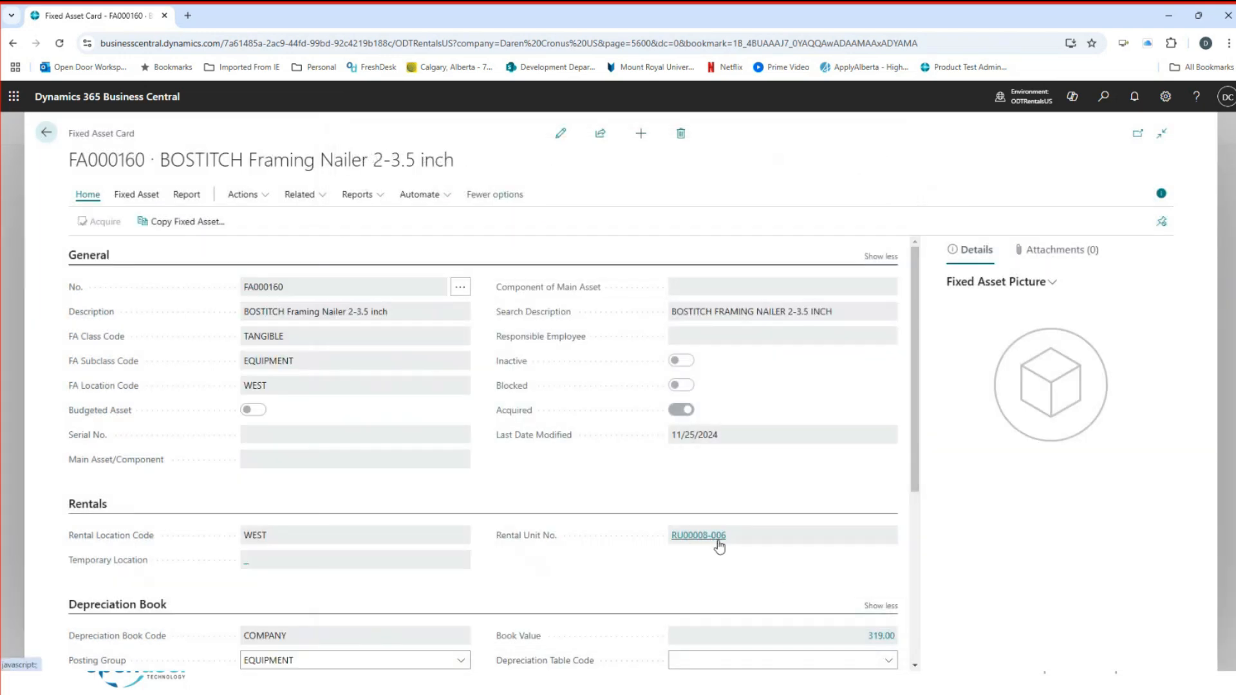
pyautogui.scroll(-2, 515, 573)
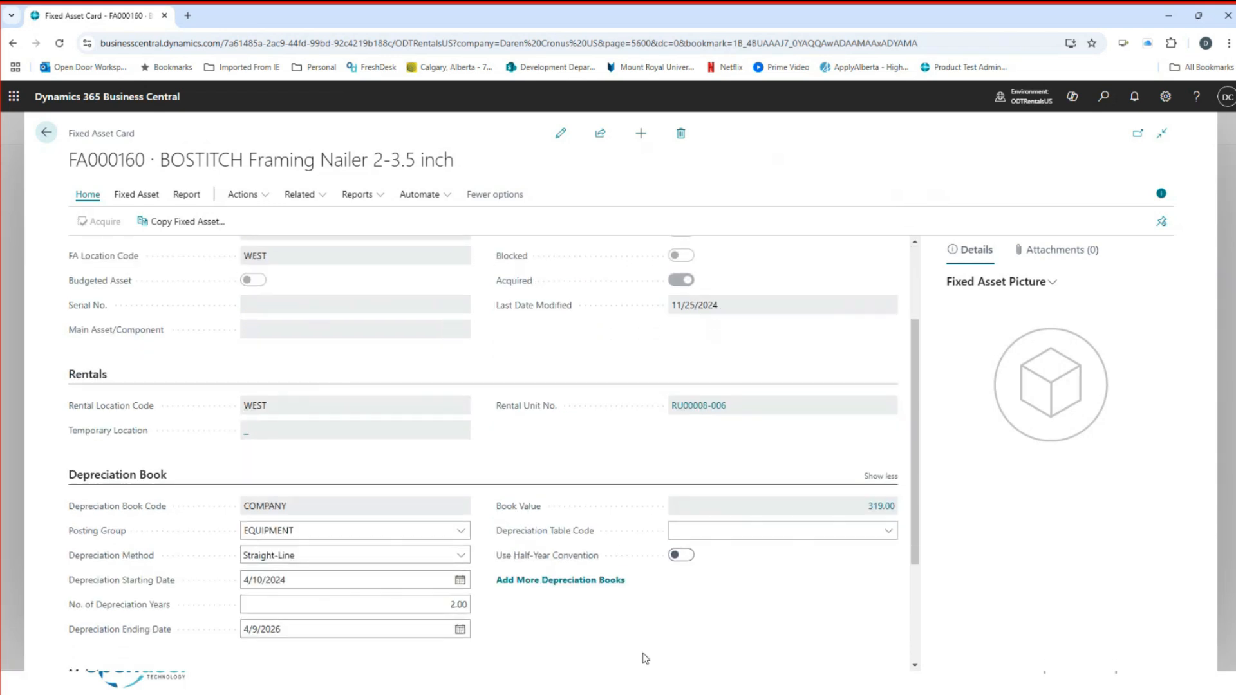
pyautogui.scroll(-1, 645, 658)
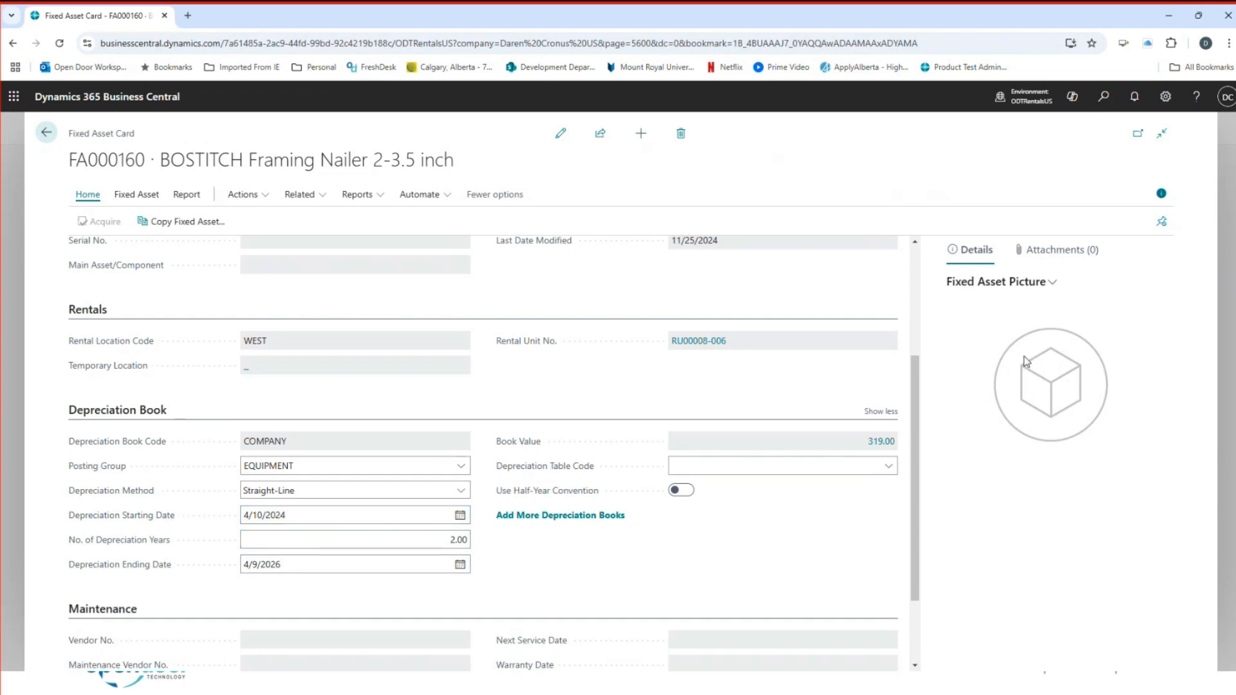
# - Search for "template", open the configuration Templates list, and review the Fixed Asset Template - Rentals
pyautogui.click(1104, 96)
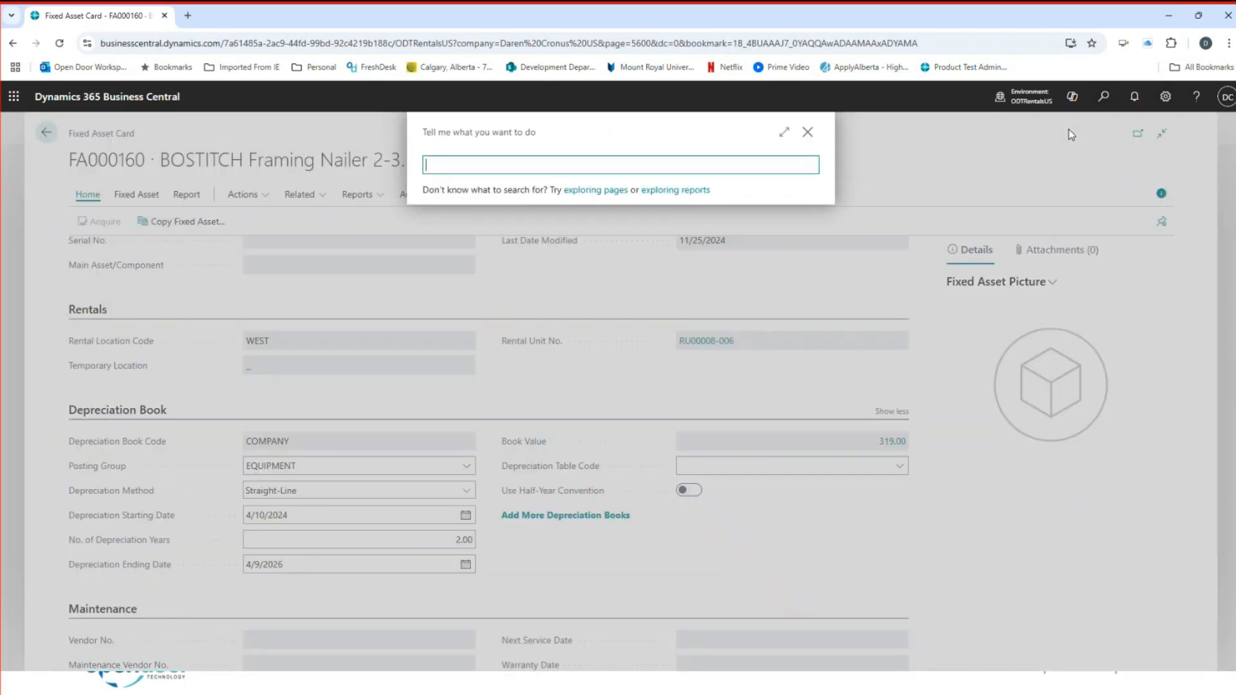
pyautogui.write('f')
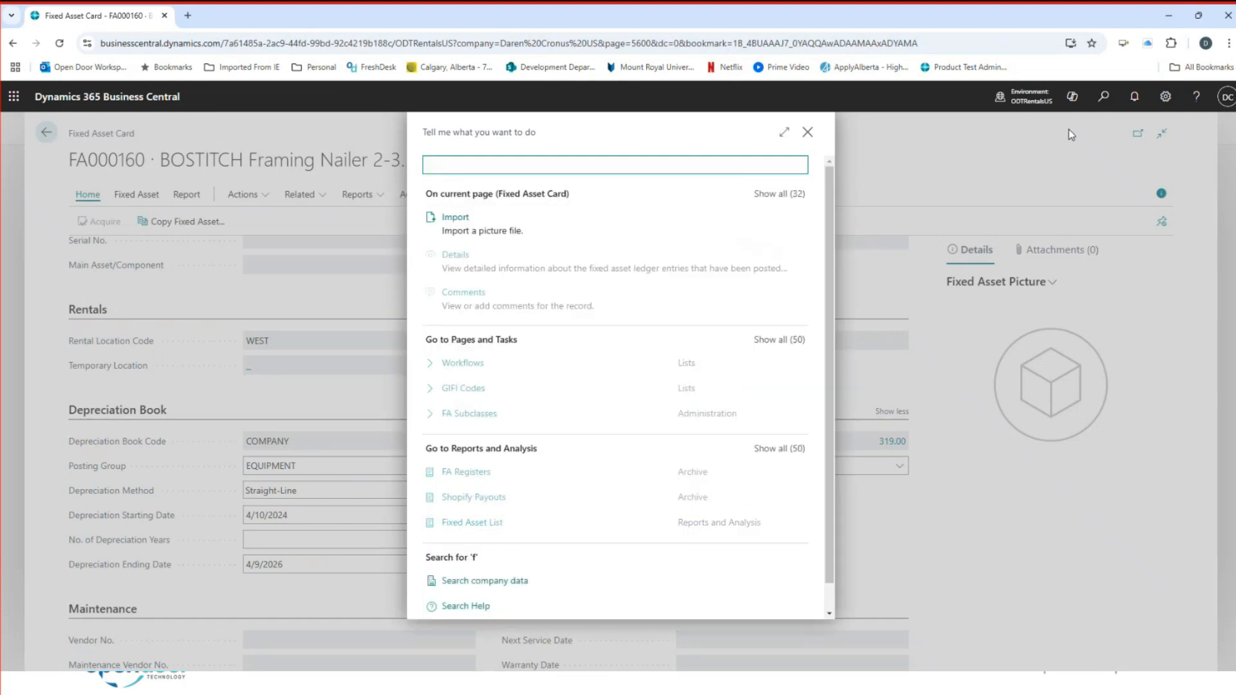
pyautogui.press('BackSpace')
pyautogui.write('template')
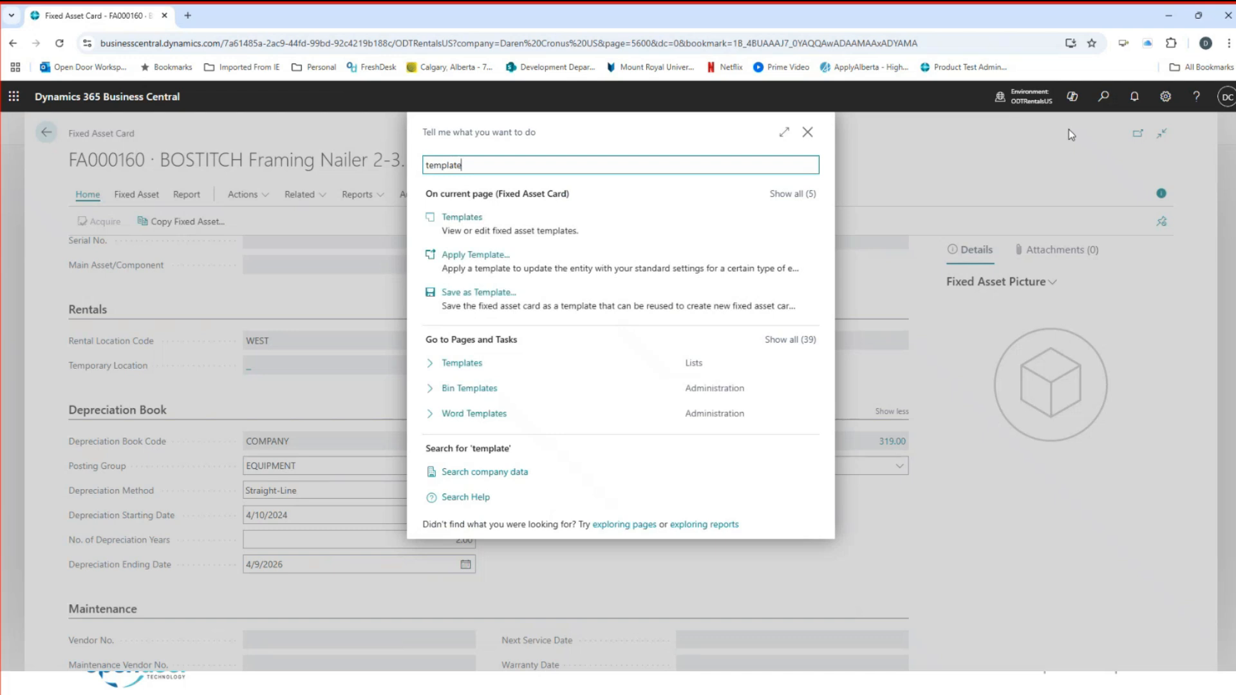
pyautogui.click(462, 363)
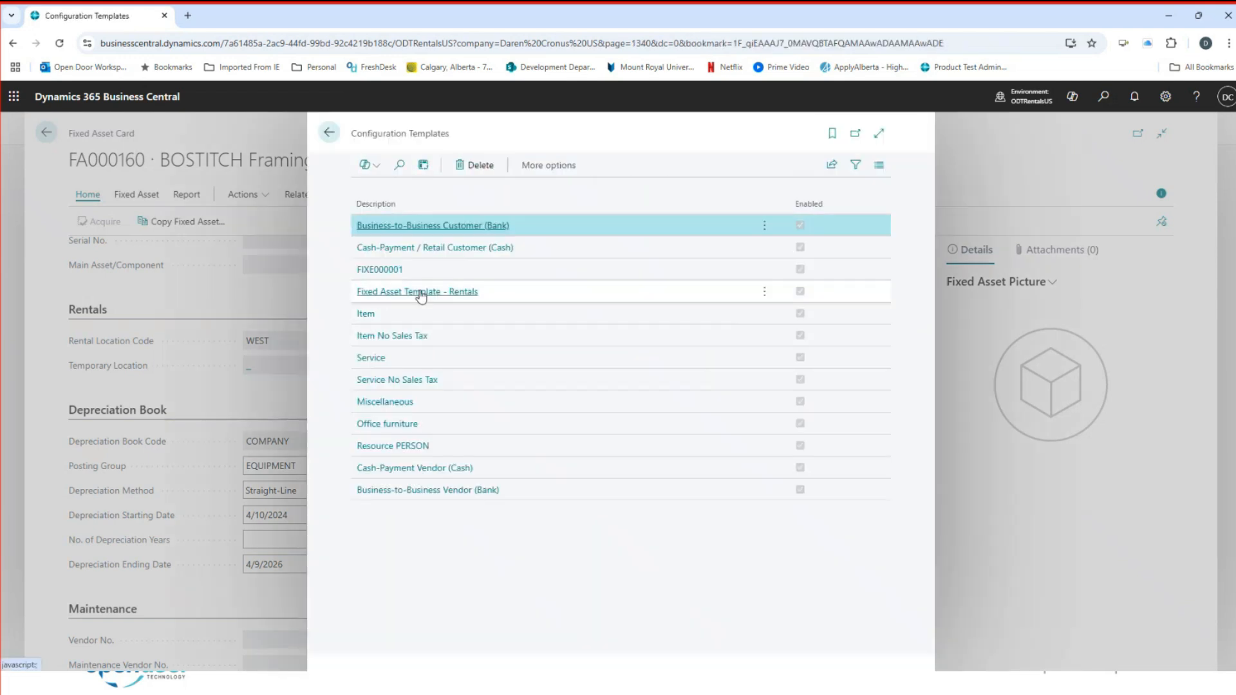
pyautogui.click(502, 293)
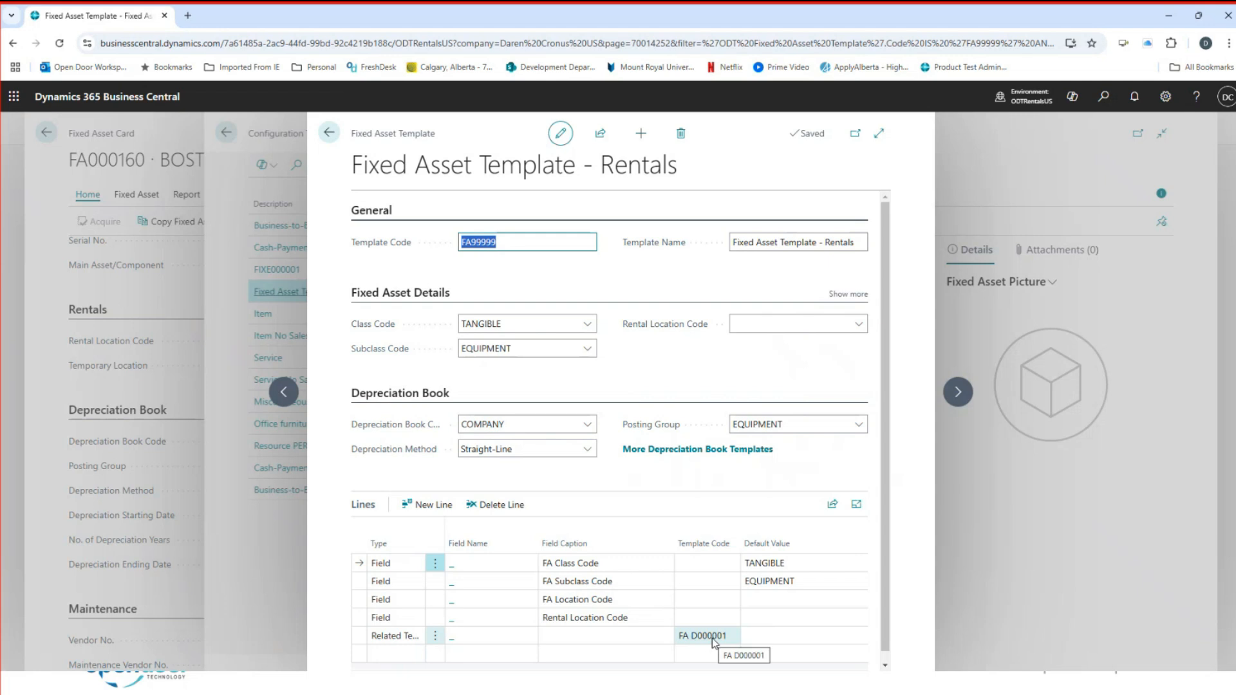
pyautogui.click(329, 133)
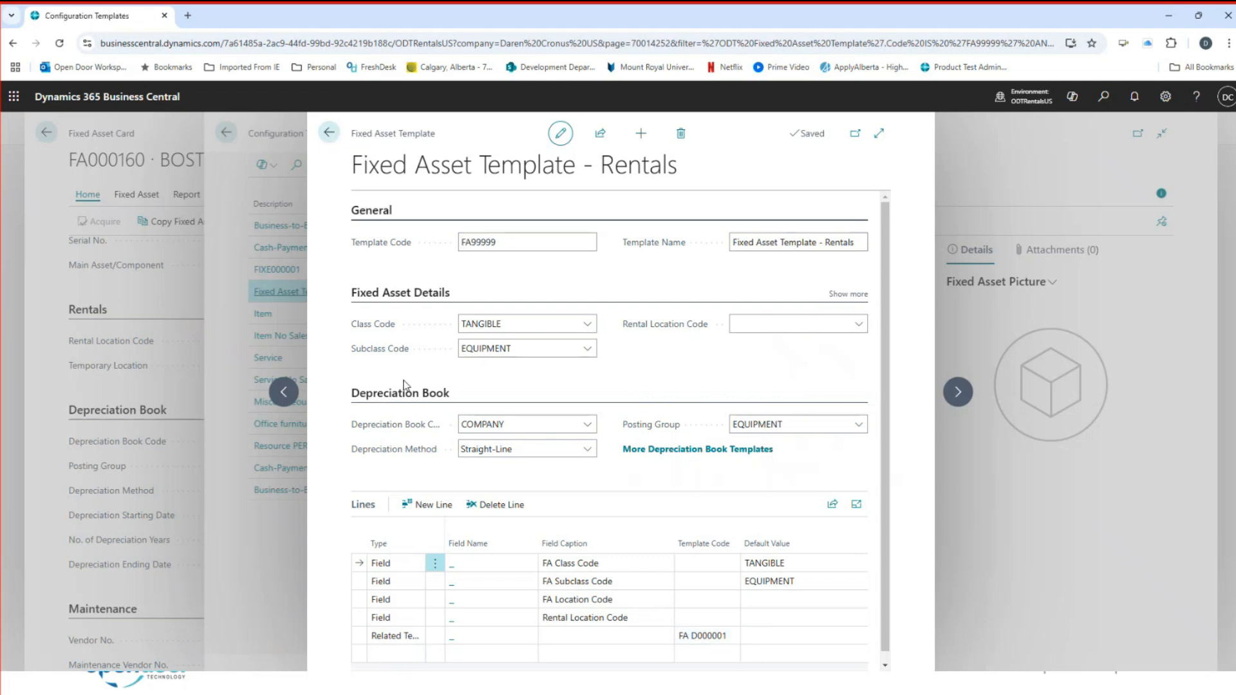
# - Review the default values in the FIXE000001 depreciation template, then check the Fixed Asset Template - Rentals again
pyautogui.click(380, 269)
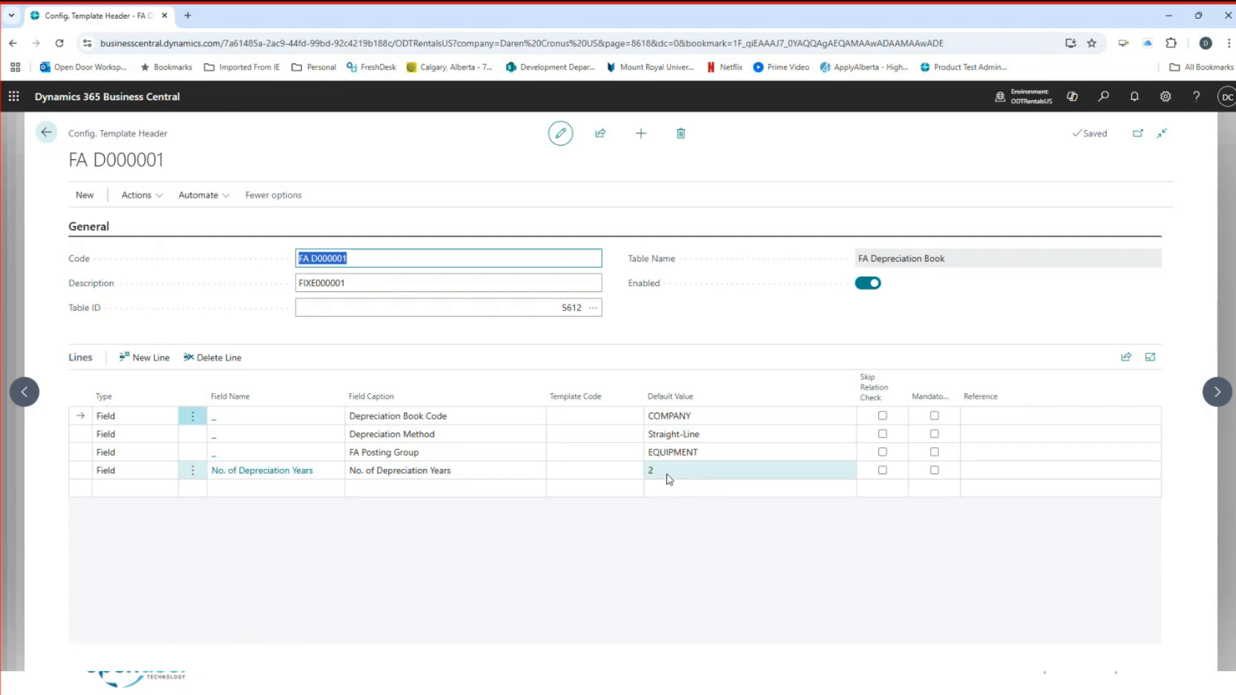
pyautogui.click(46, 133)
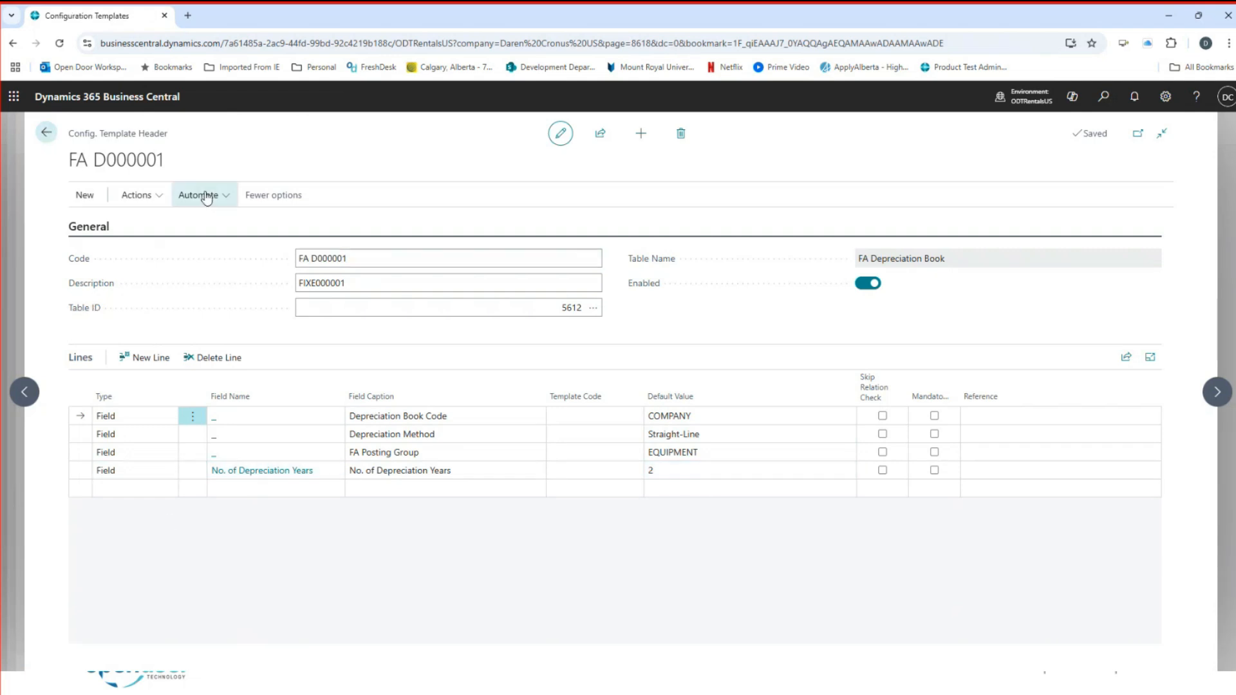
pyautogui.click(412, 292)
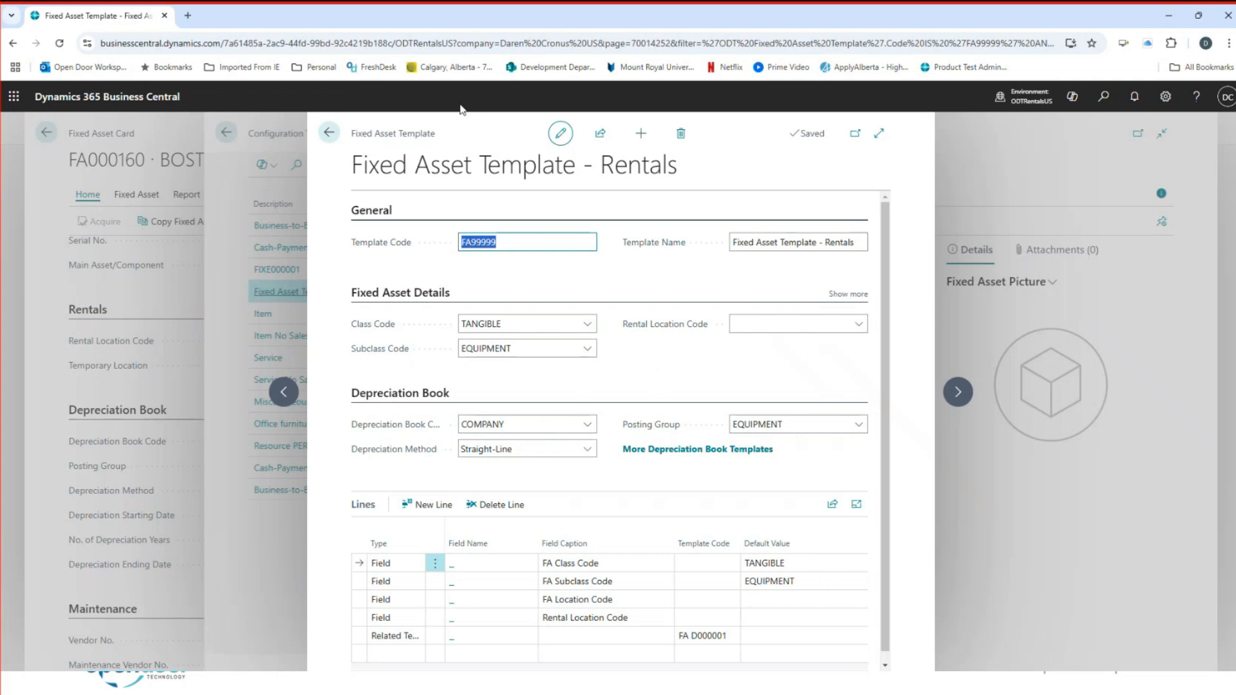
pyautogui.click(329, 135)
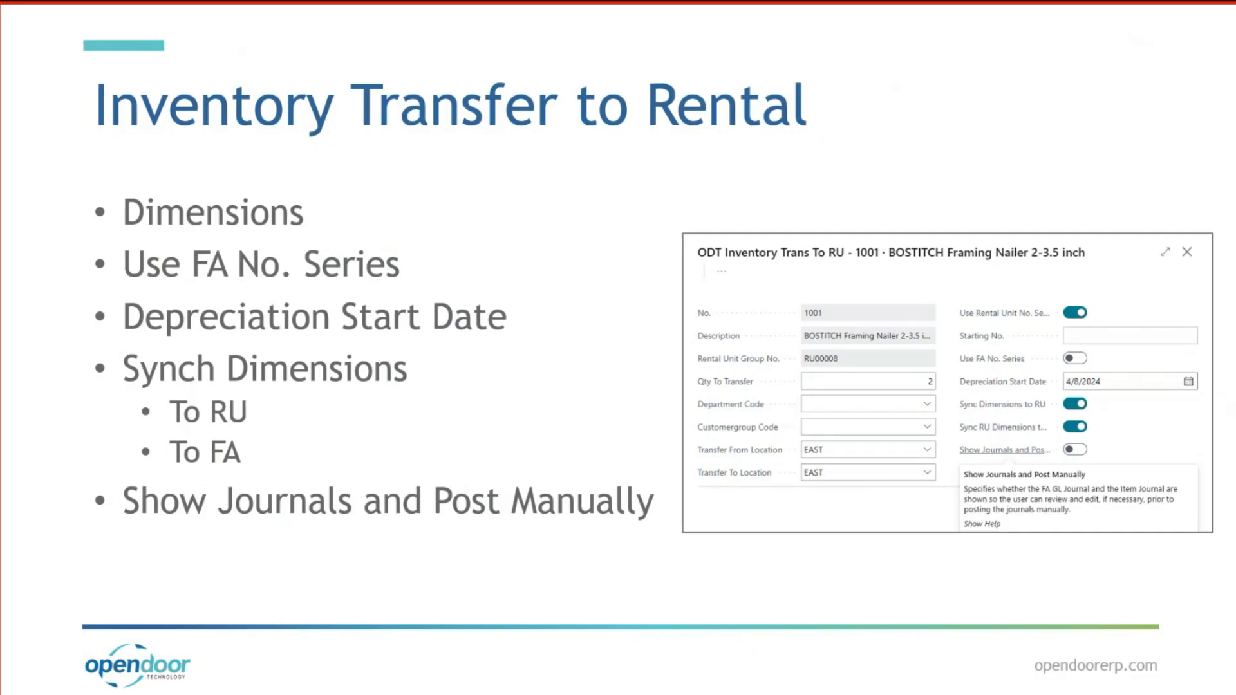
pyautogui.press('Right')
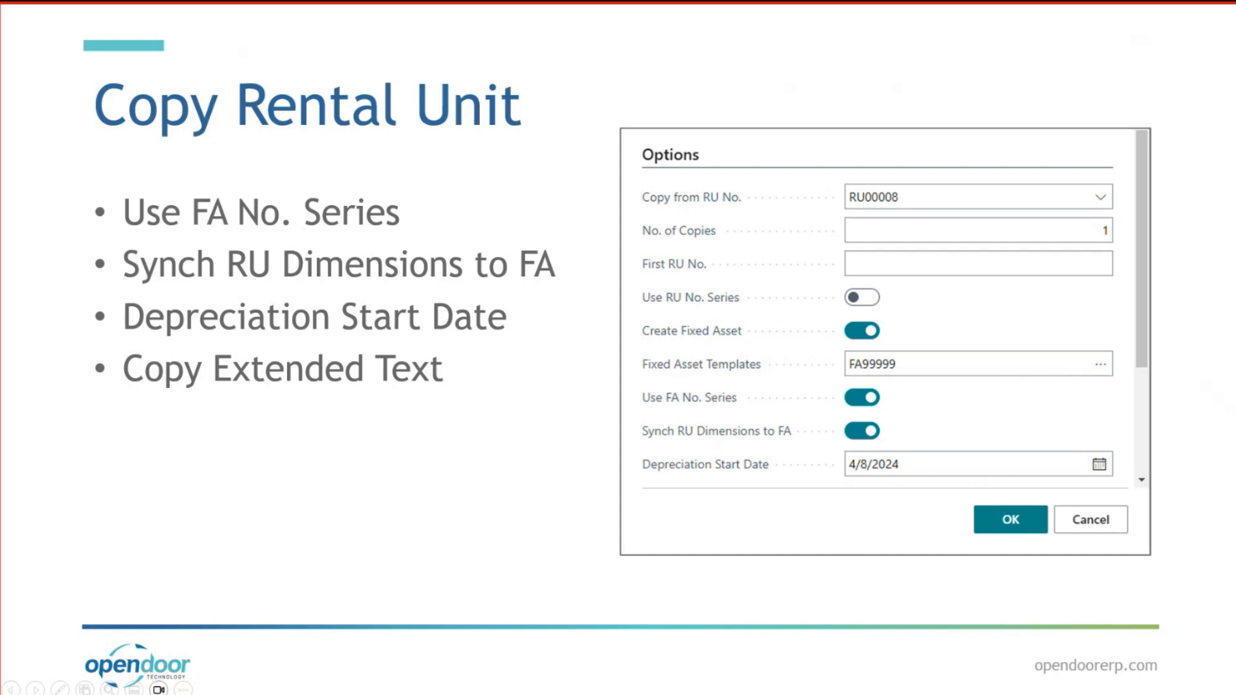
pyautogui.press('Right')
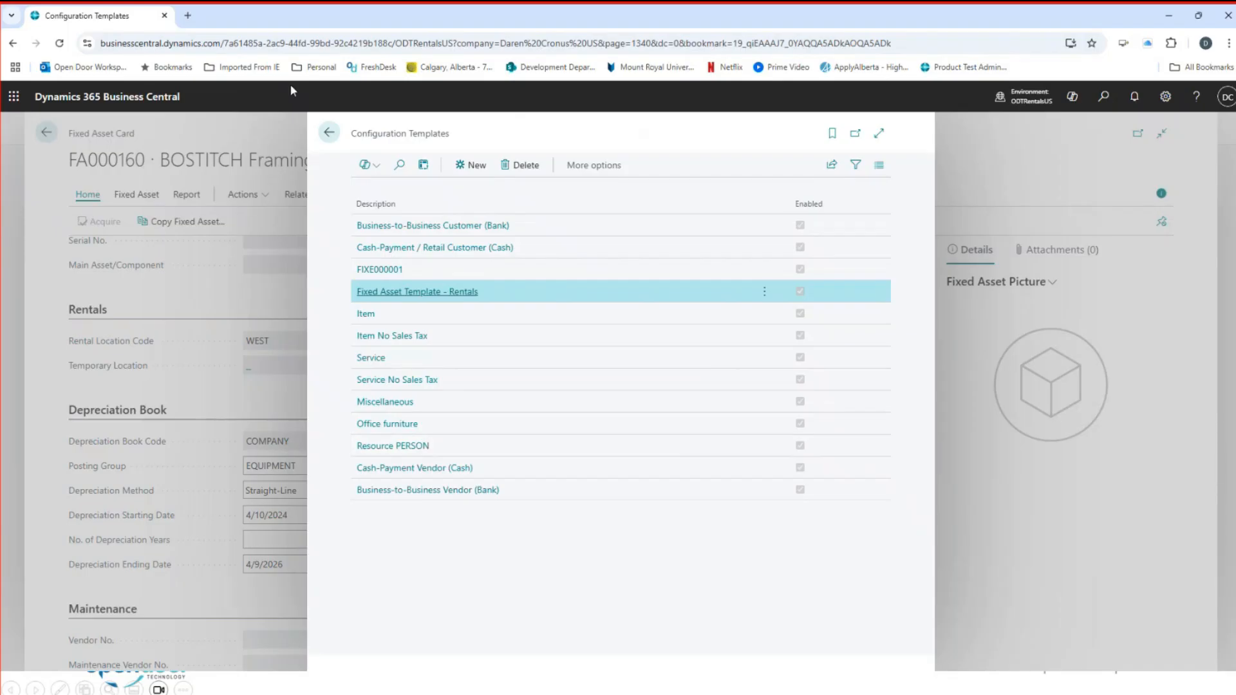
# - Return to the Rental Units list and check the default dimensions of rental unit RU00008-008
pyautogui.click(329, 132)
pyautogui.click(46, 133)
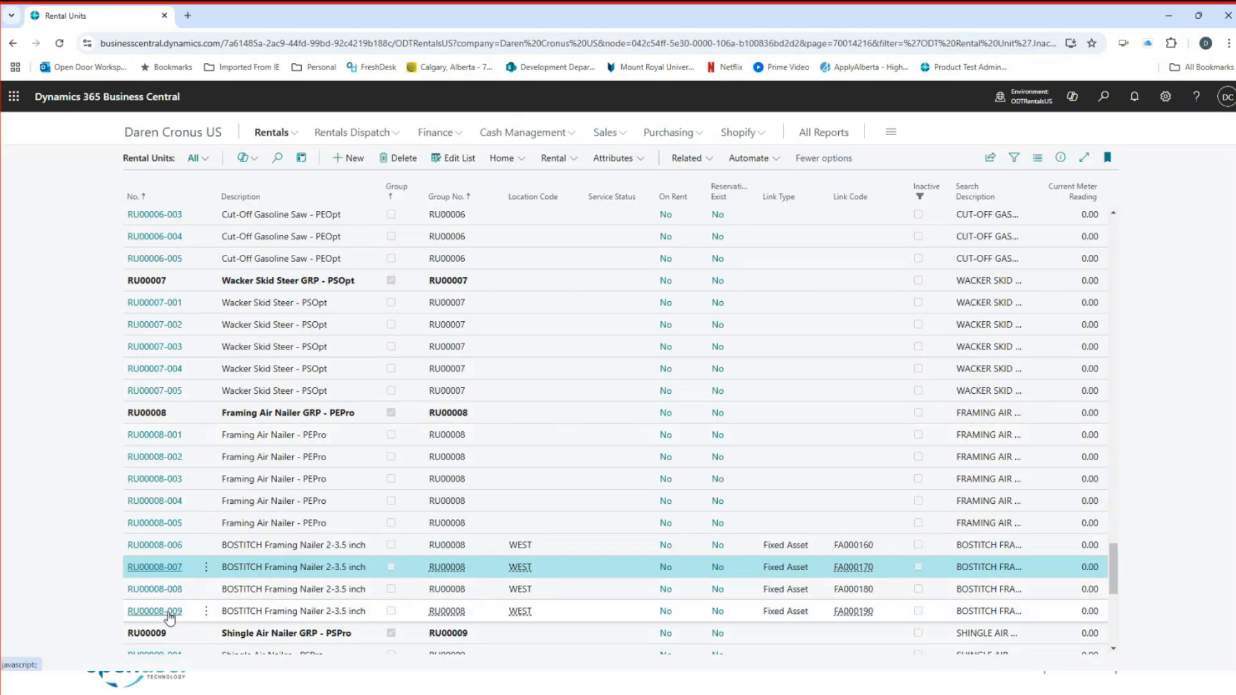
pyautogui.click(862, 596)
pyautogui.moveTo(862, 596)
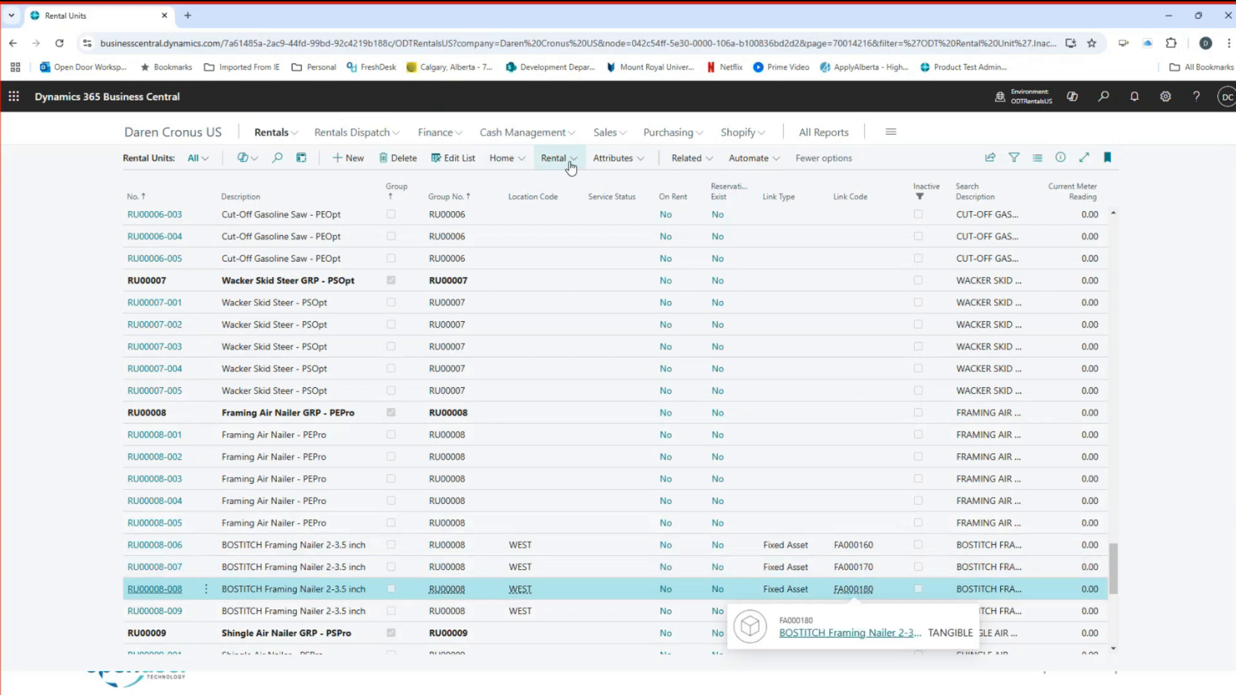
pyautogui.click(690, 157)
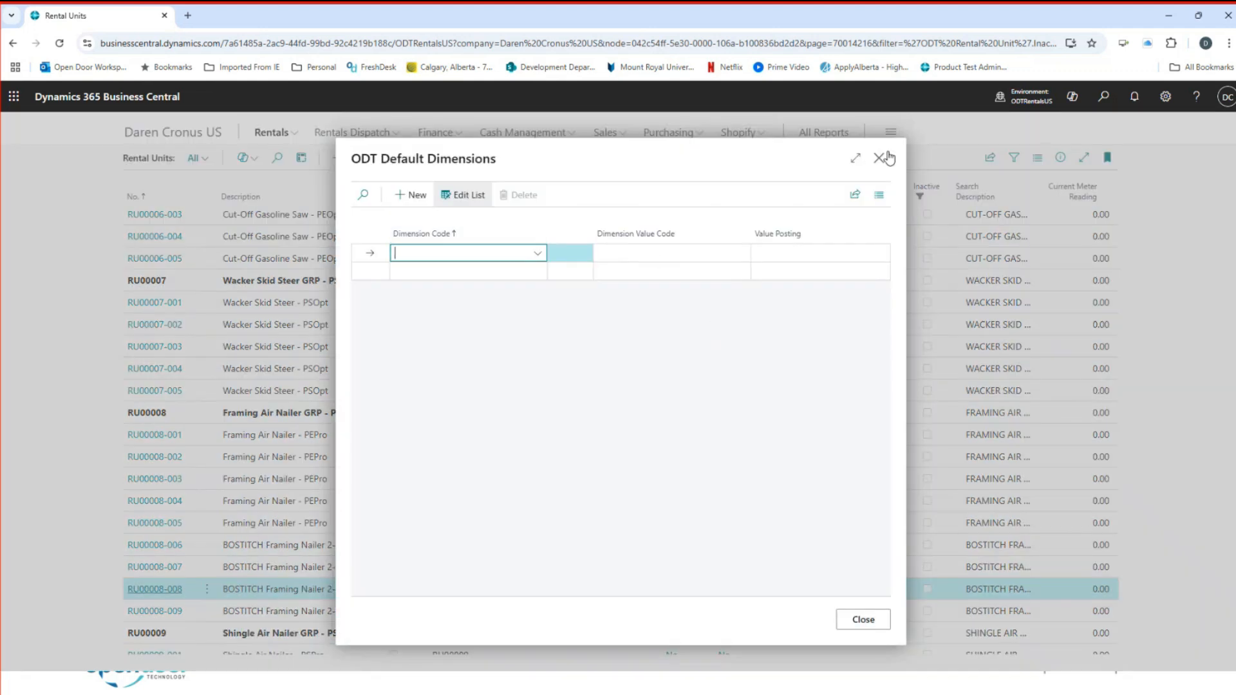
pyautogui.click(879, 160)
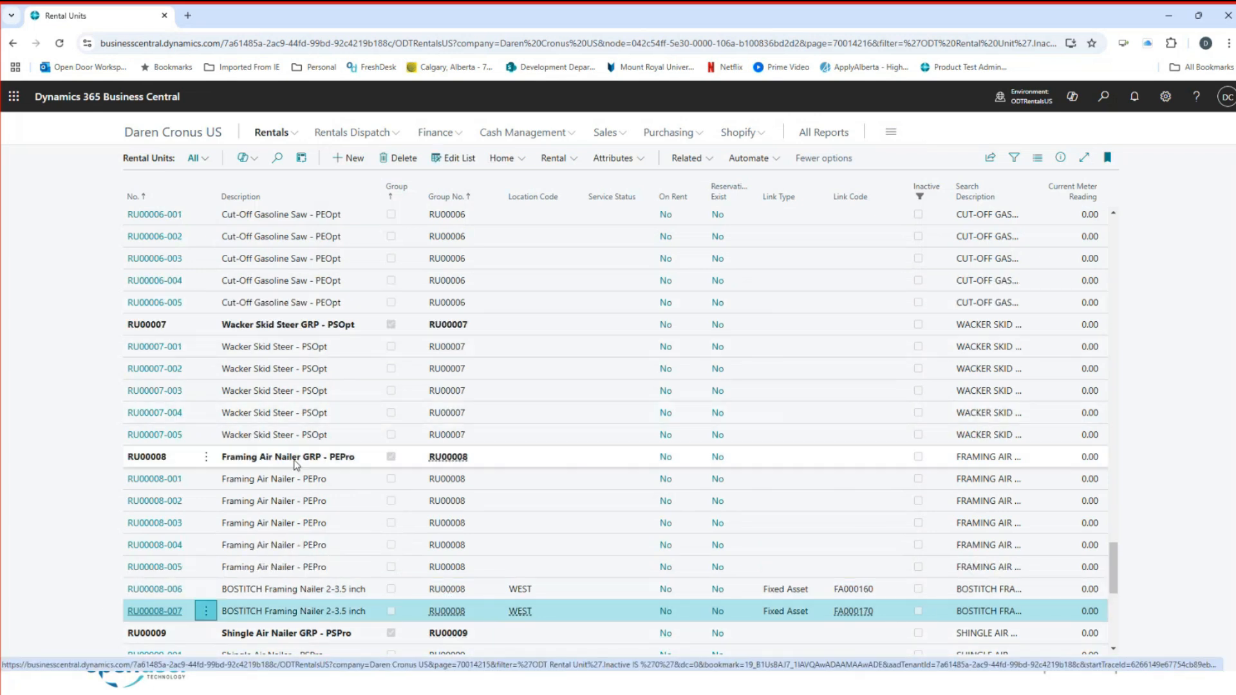
# - Open the rental unit card of RU00008-007 and look through its available actions for the copy function
pyautogui.click(153, 612)
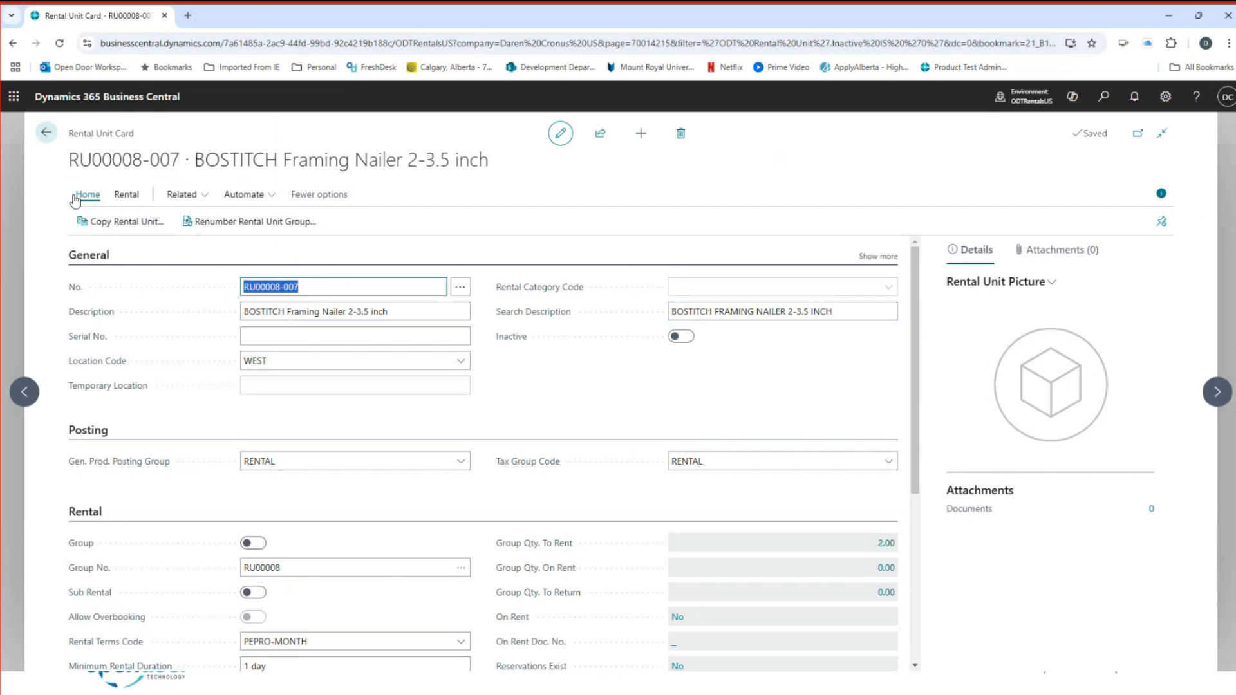
pyautogui.click(200, 195)
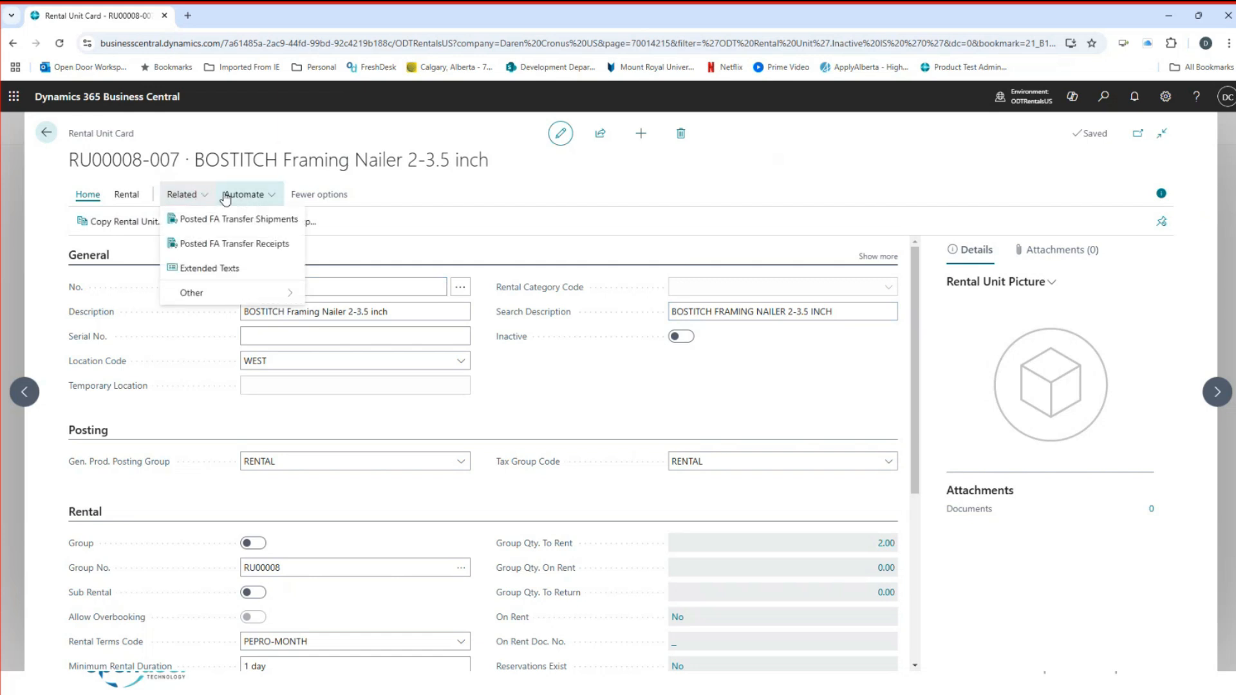
pyautogui.click(124, 200)
pyautogui.click(125, 198)
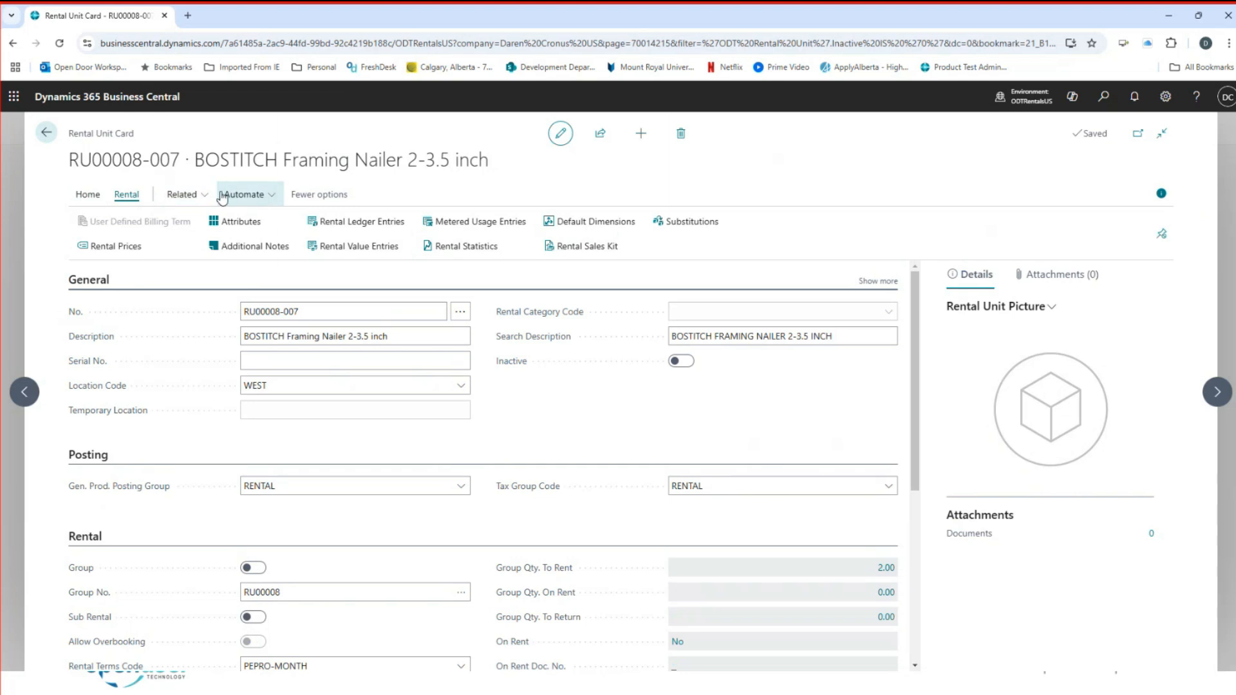
pyautogui.click(193, 194)
pyautogui.moveTo(246, 295)
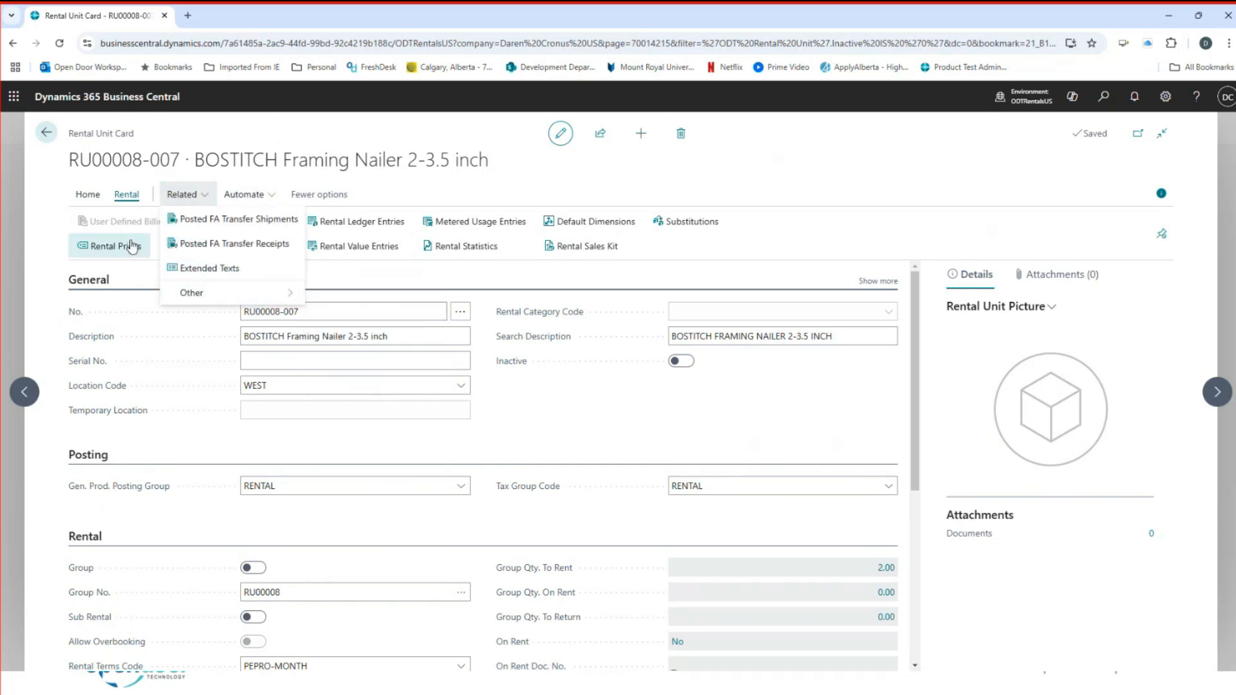
pyautogui.click(87, 192)
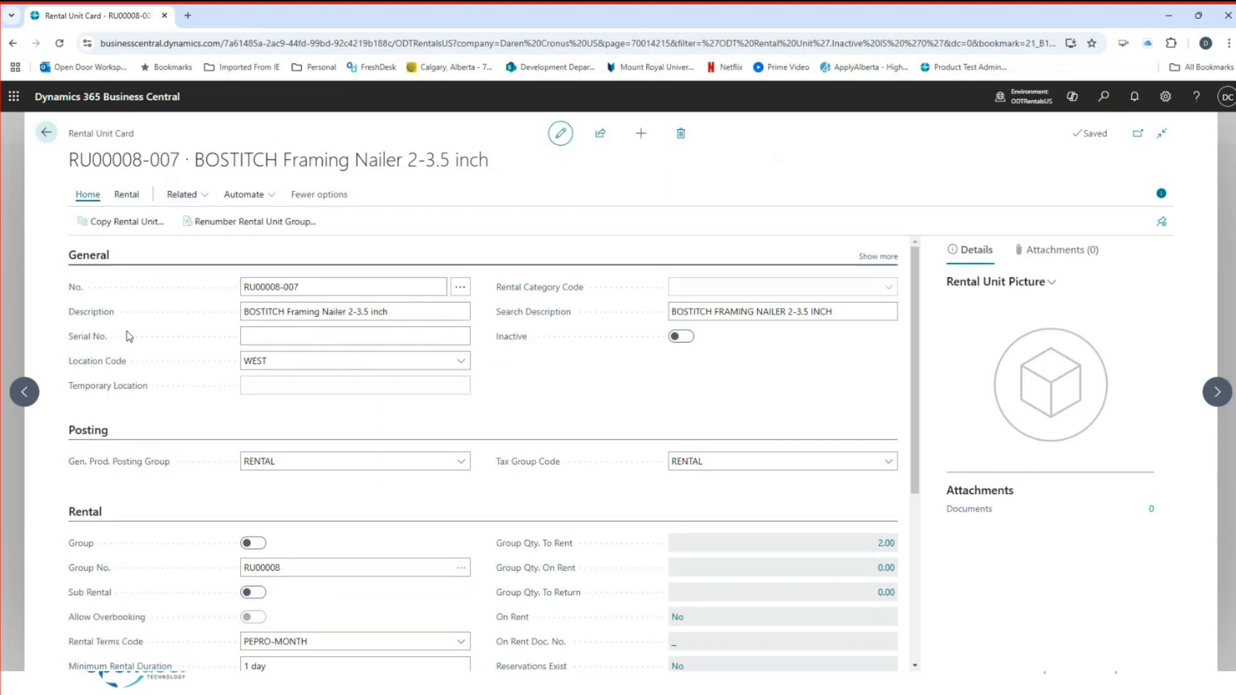
# - Copy rental unit RU00008-007 into two new units starting at RU00008-008, creating fixed assets and with Copy Dimensions enabled
pyautogui.click(124, 223)
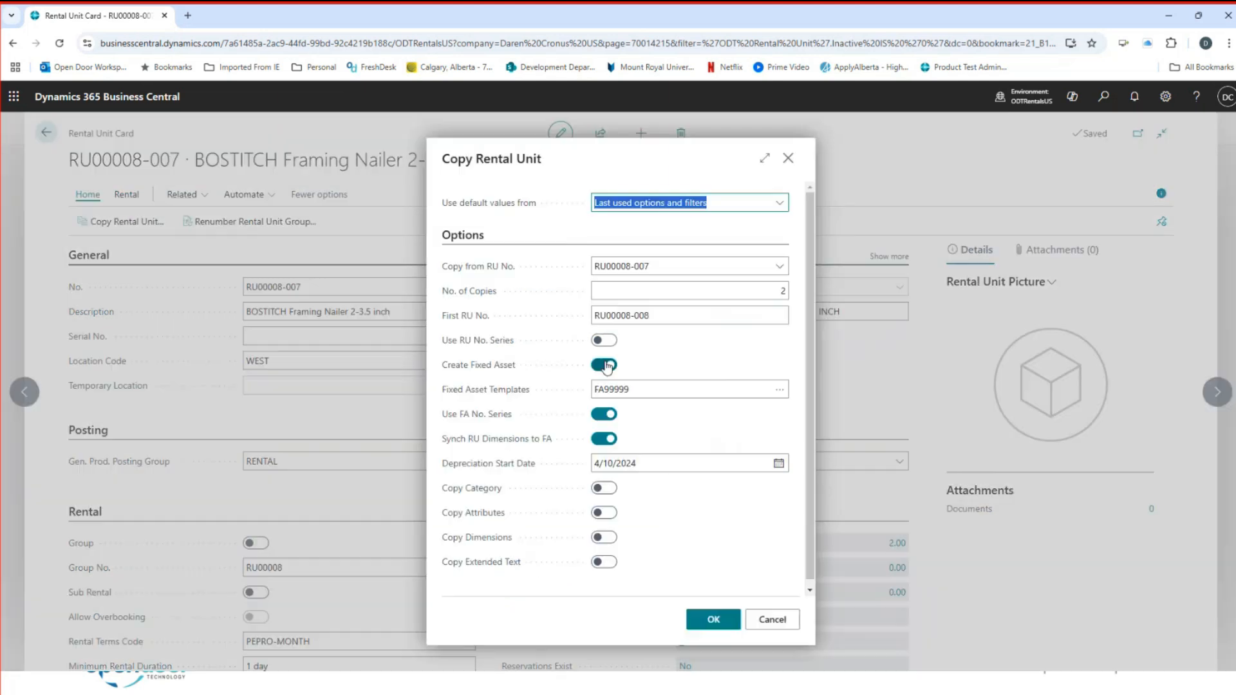
pyautogui.click(595, 317)
pyautogui.click(641, 266)
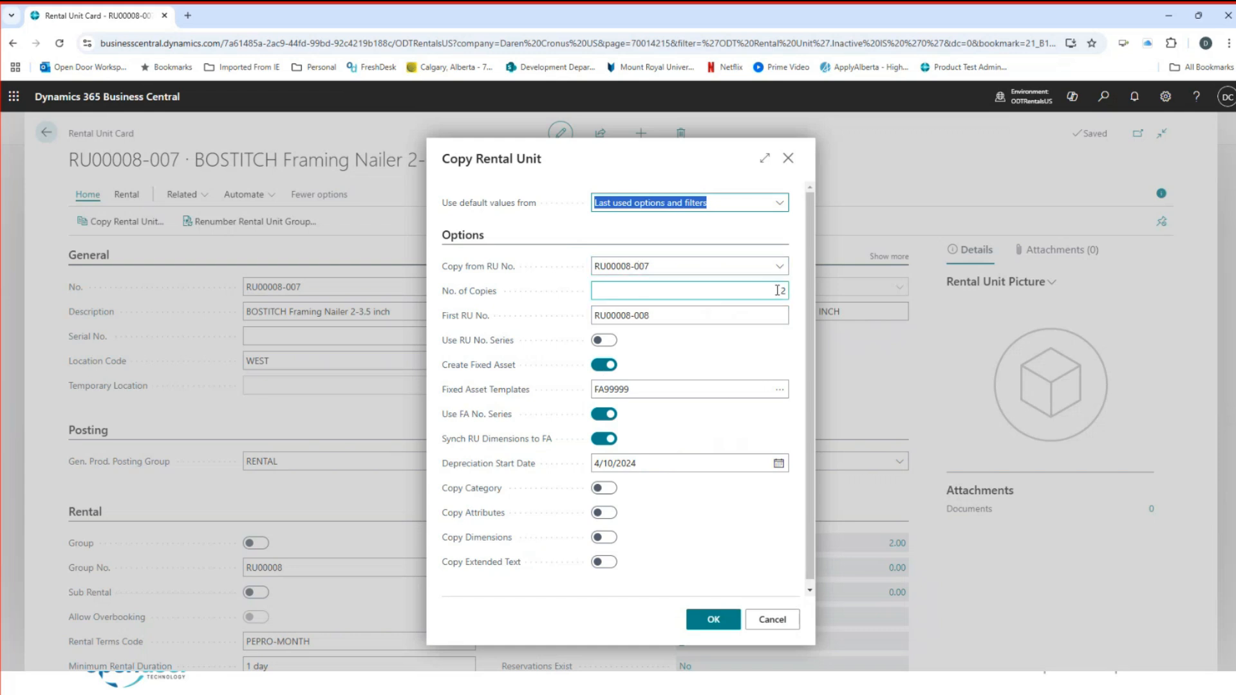
pyautogui.click(667, 315)
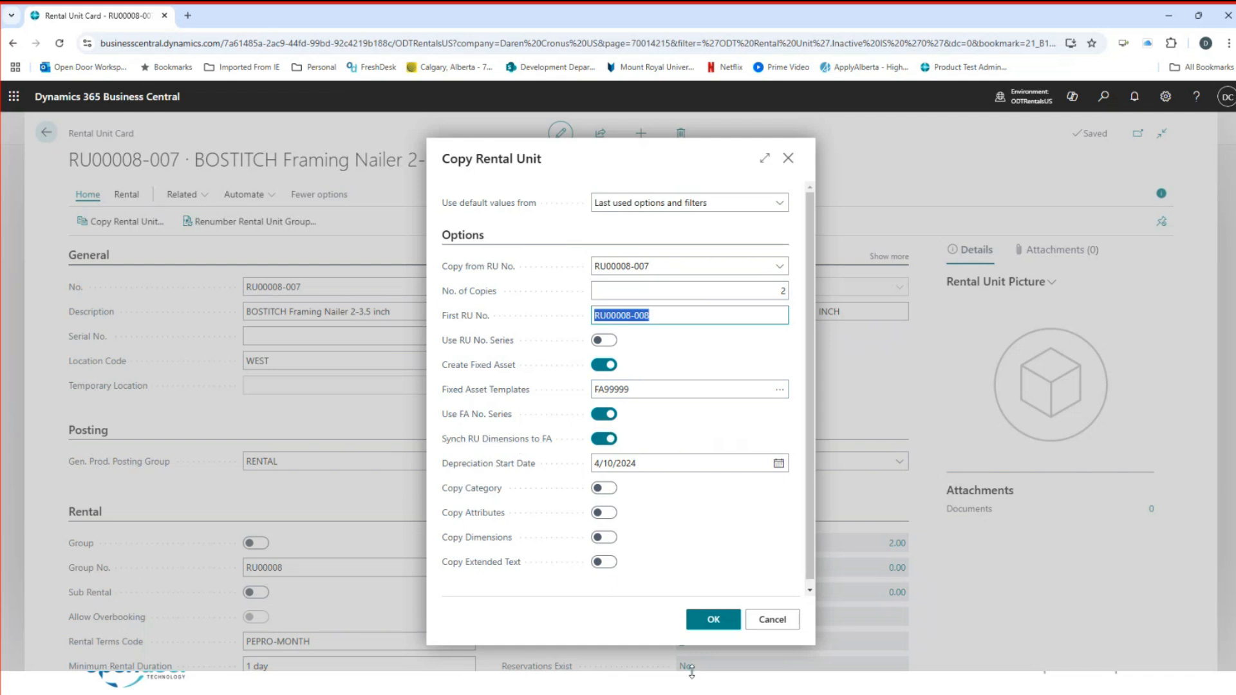
pyautogui.click(609, 538)
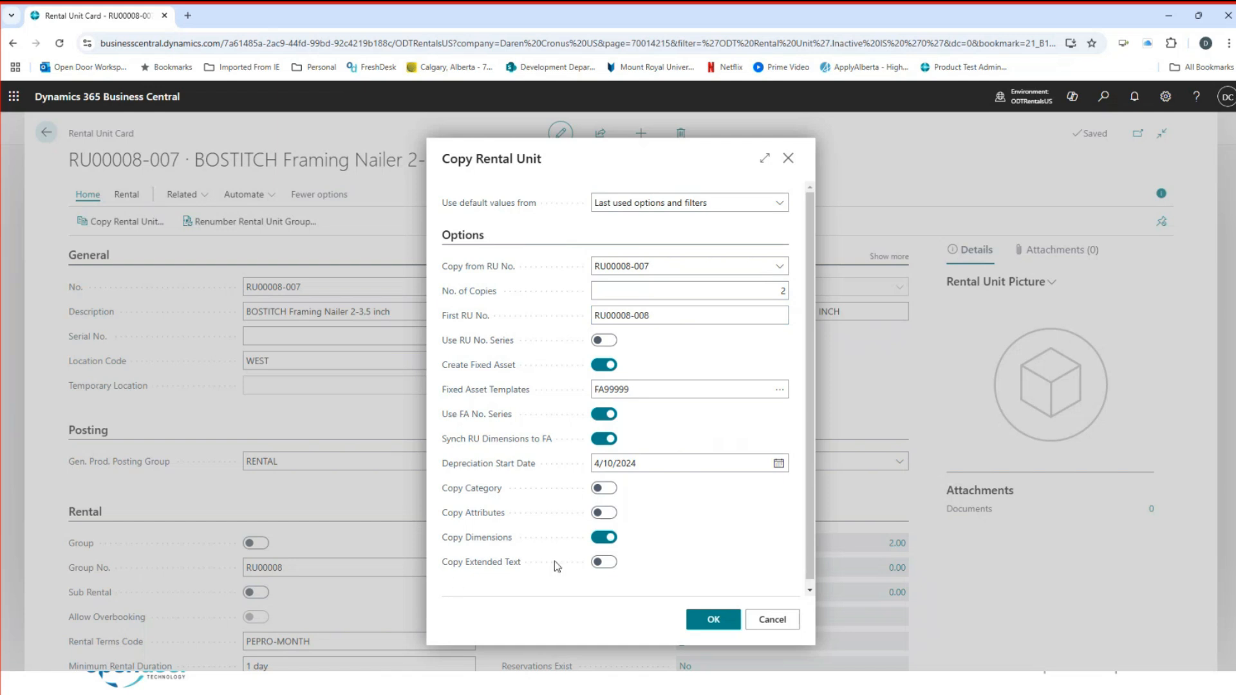
pyautogui.moveTo(517, 442)
pyautogui.moveTo(516, 566)
pyautogui.click(713, 620)
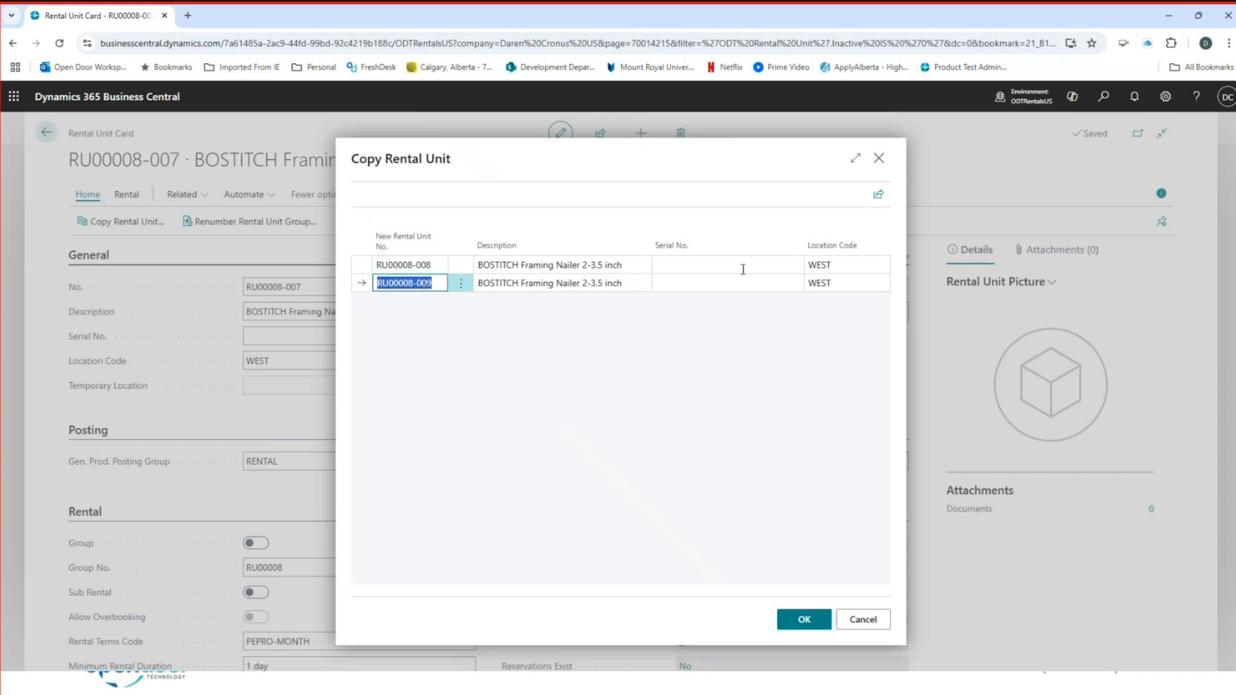
pyautogui.click(806, 621)
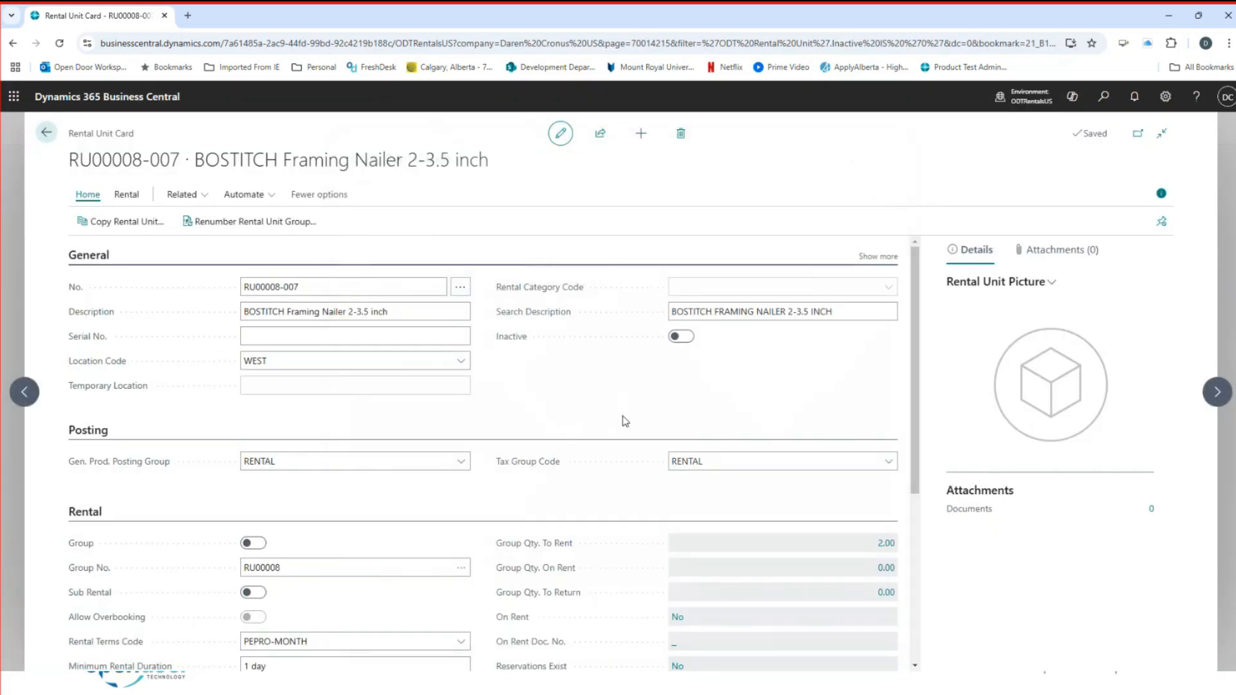
# - Return to the Rental Units list and review the default dimensions of the copied unit RU00008-008
pyautogui.click(52, 138)
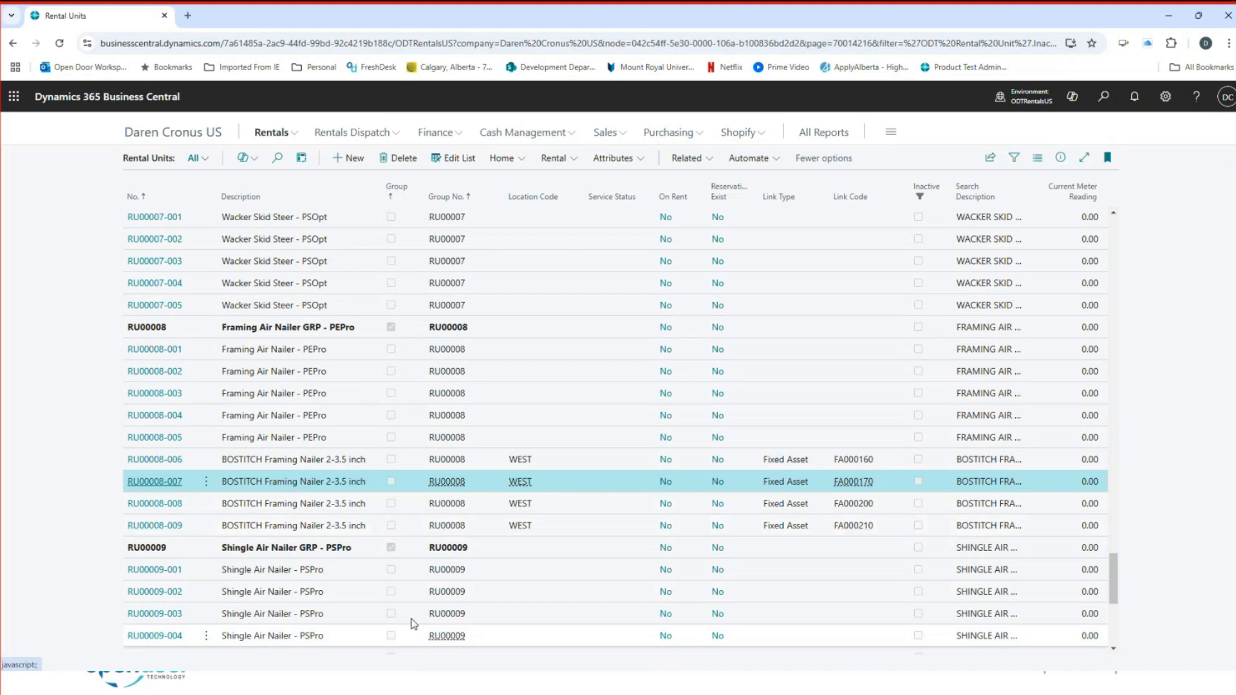
pyautogui.click(861, 509)
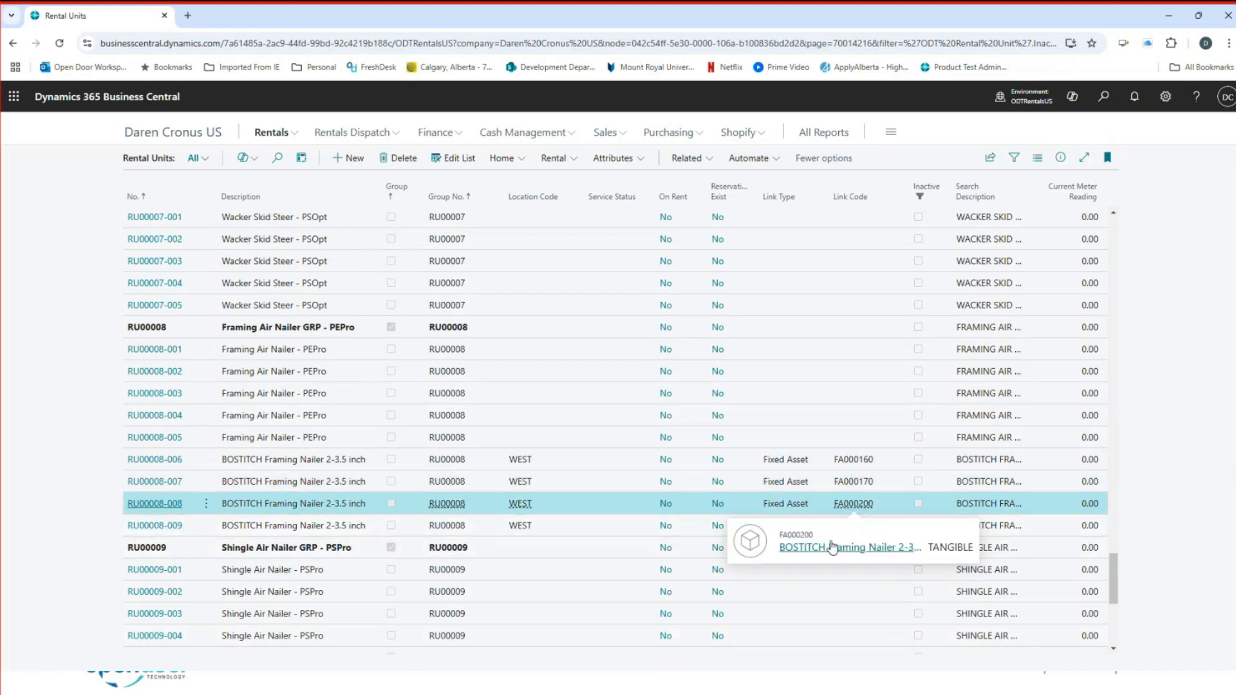
pyautogui.click(574, 159)
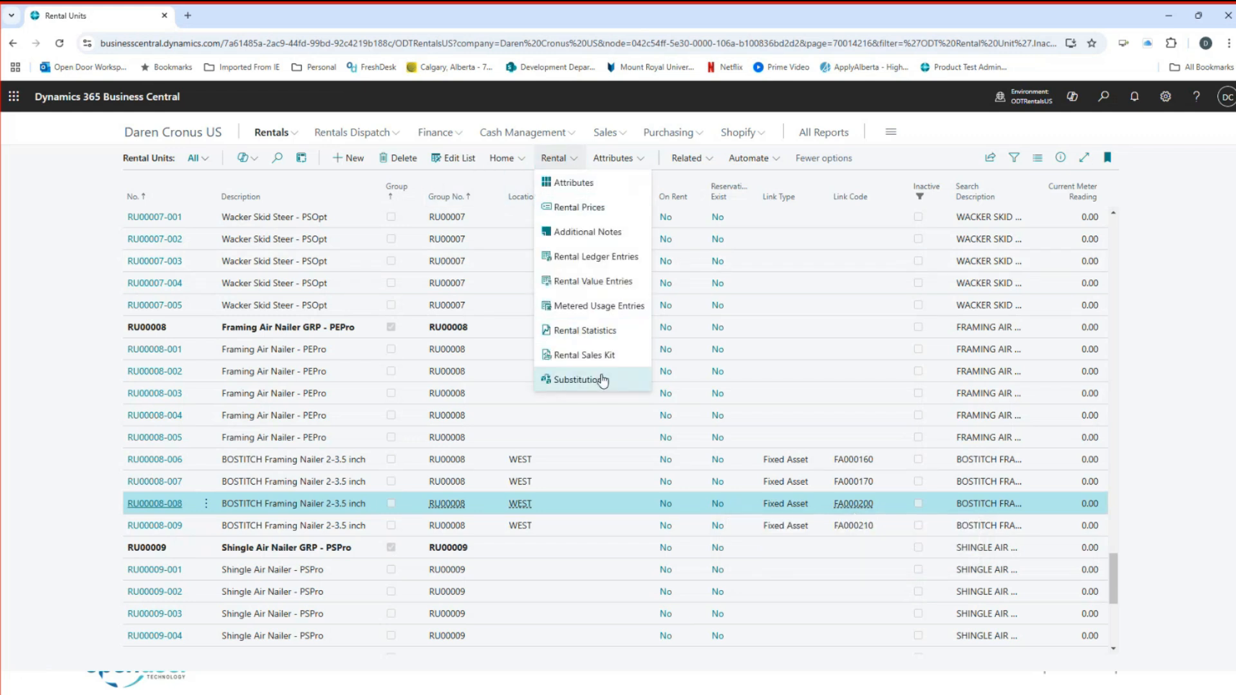
pyautogui.click(687, 159)
pyautogui.click(686, 159)
pyautogui.click(687, 158)
pyautogui.click(664, 183)
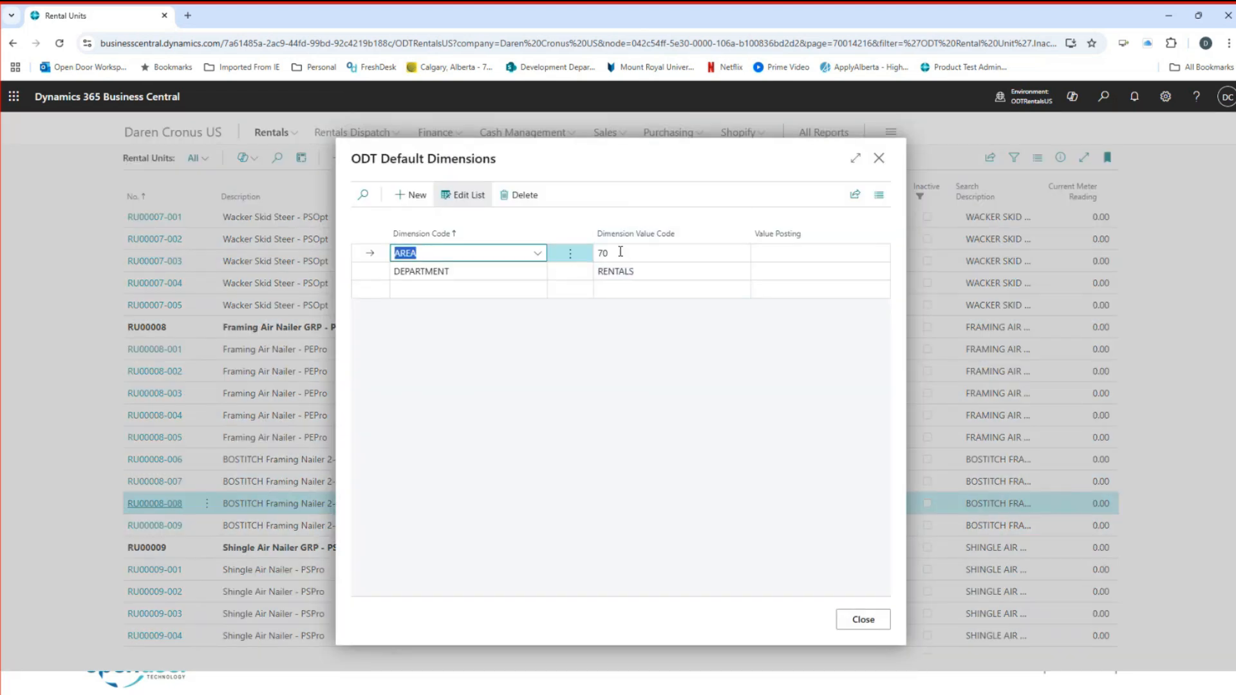
pyautogui.click(879, 157)
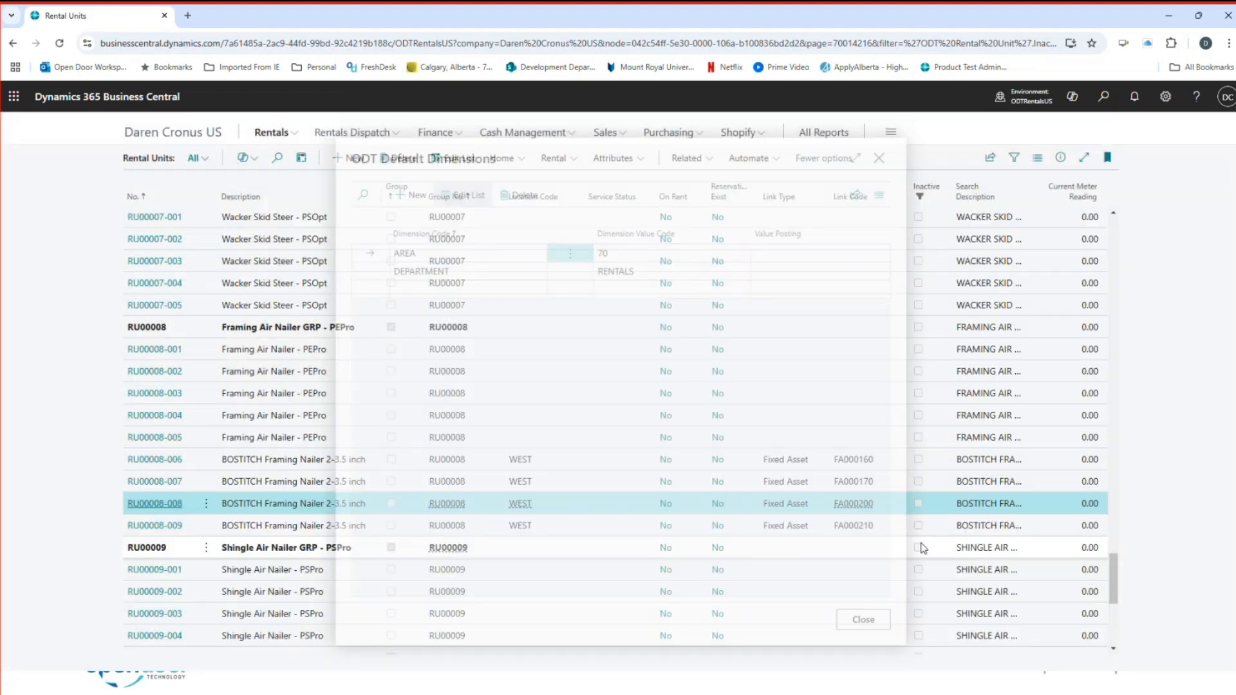
# - Open fixed asset FA000200 linked to rental unit RU00008-008 and check its default dimensions
pyautogui.moveTo(858, 504)
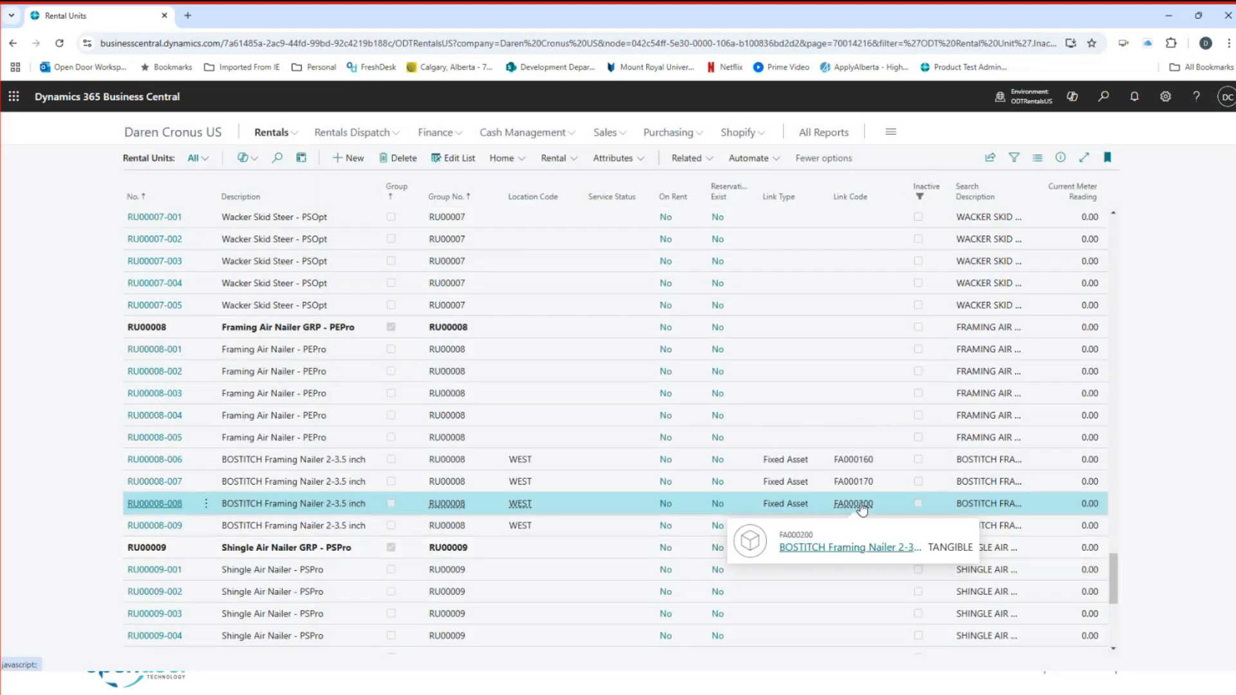
pyautogui.click(859, 549)
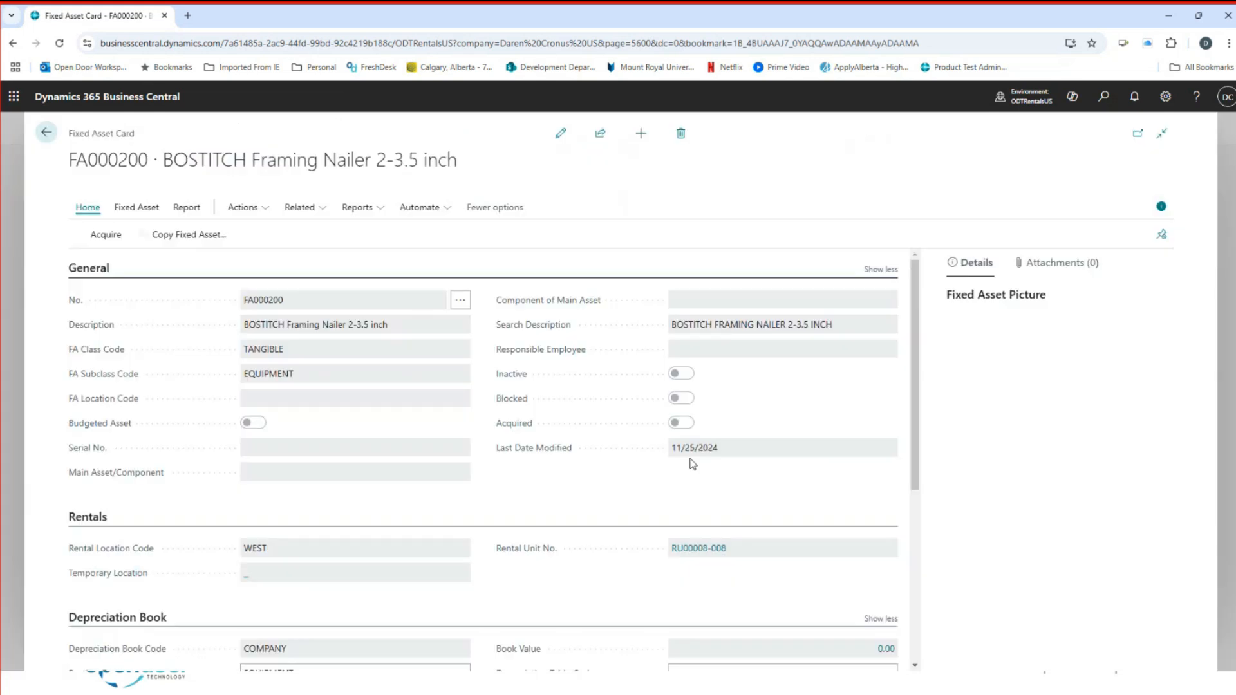
pyautogui.click(300, 226)
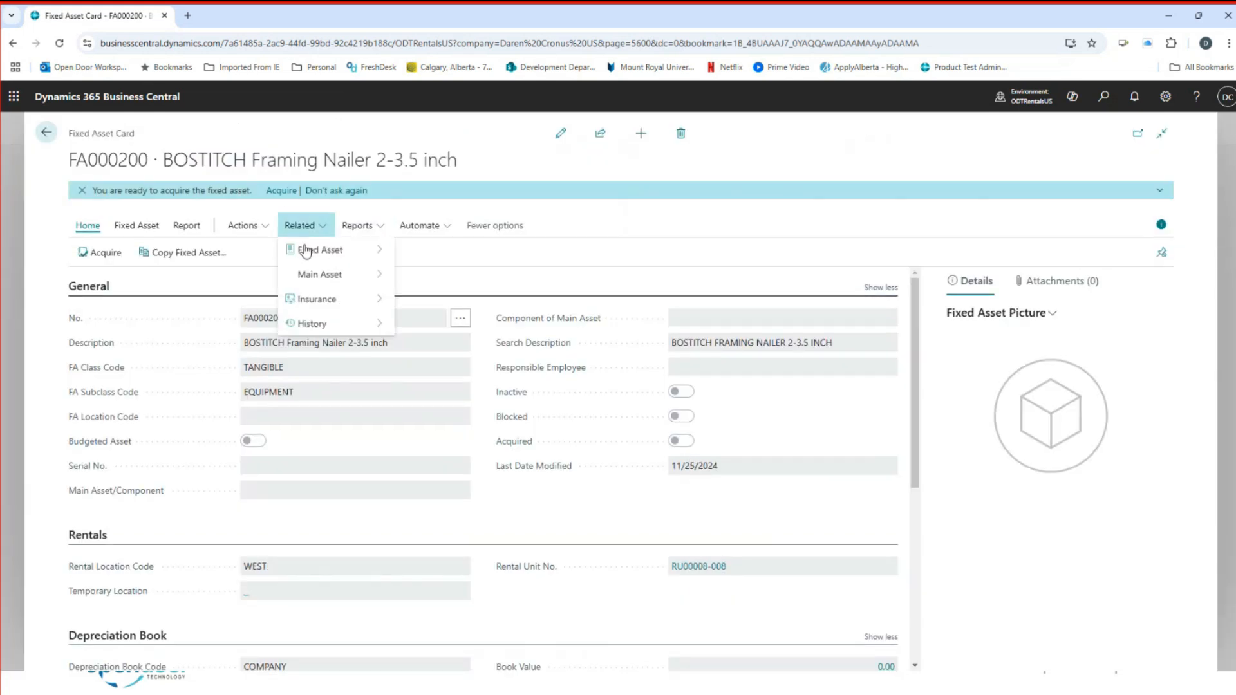
pyautogui.moveTo(303, 249)
pyautogui.click(468, 258)
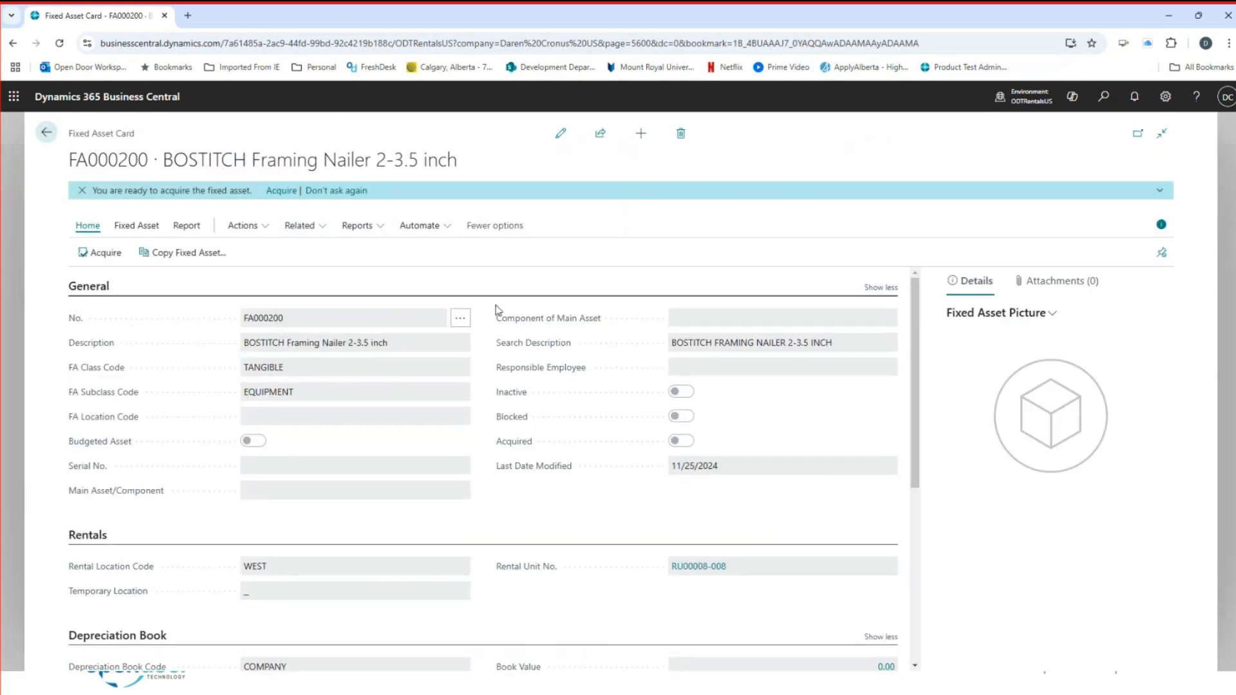
pyautogui.click(879, 158)
# - Review the depreciation starting date, number of depreciation years and maintenance fields of fixed asset FA000200
pyautogui.scroll(-3, 741, 515)
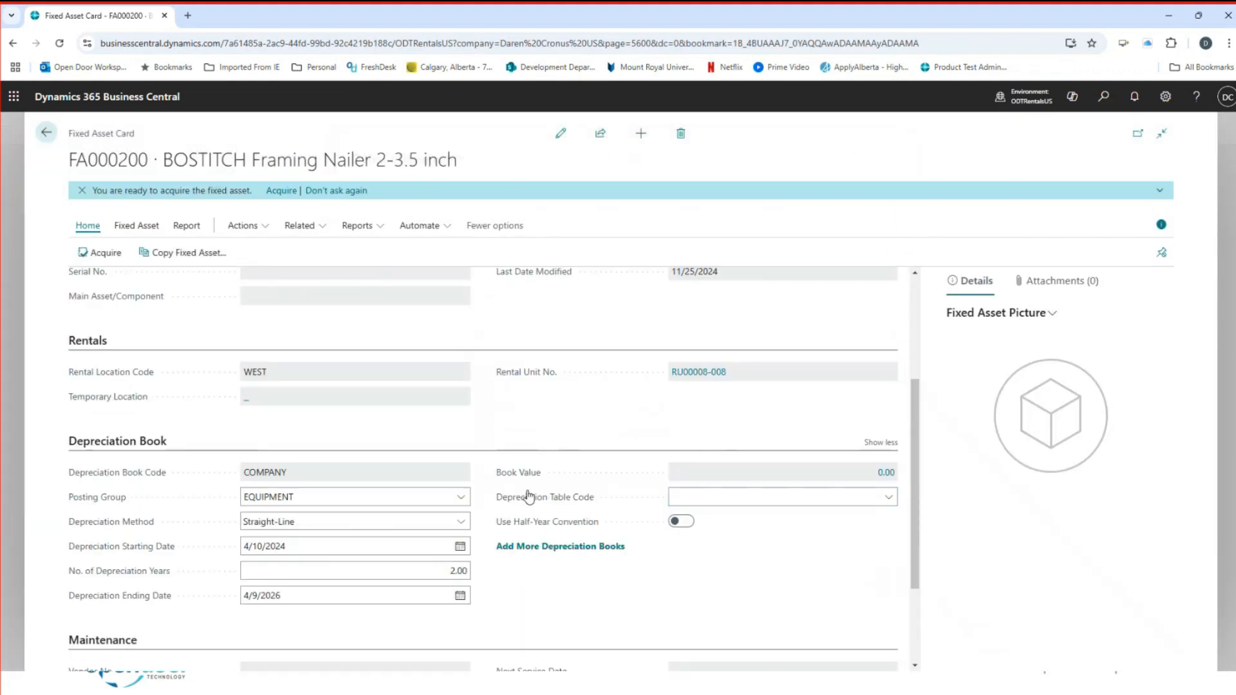
pyautogui.click(266, 545)
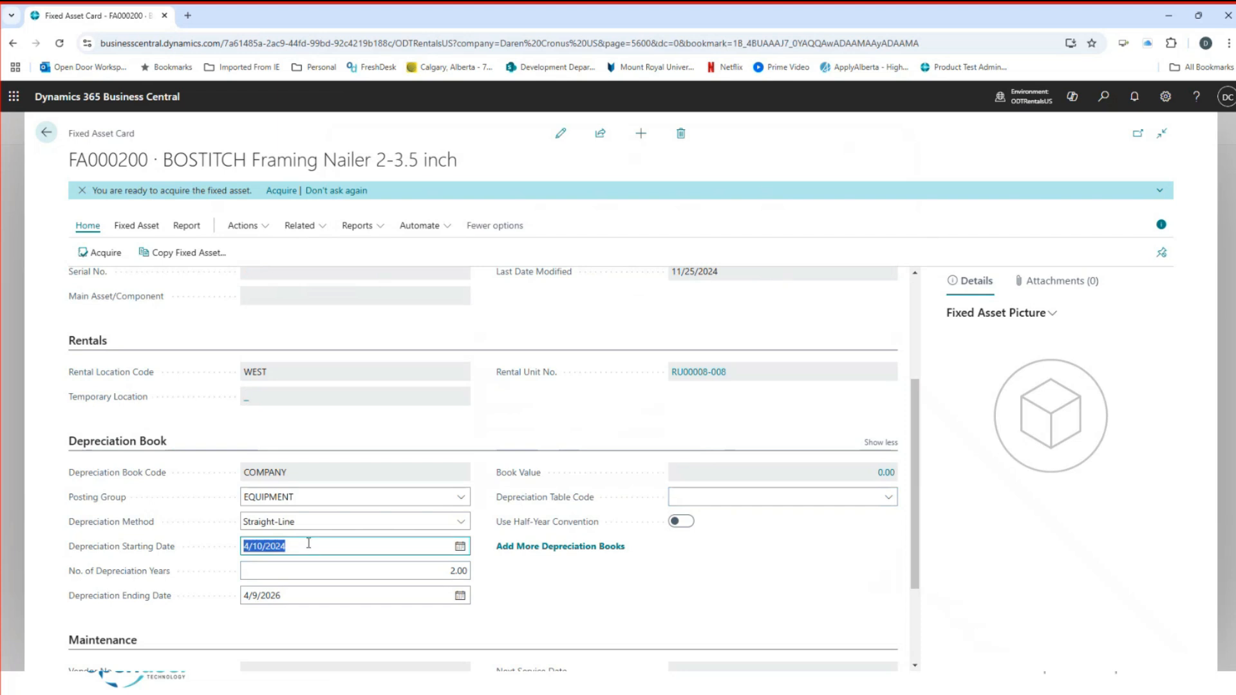
pyautogui.click(454, 572)
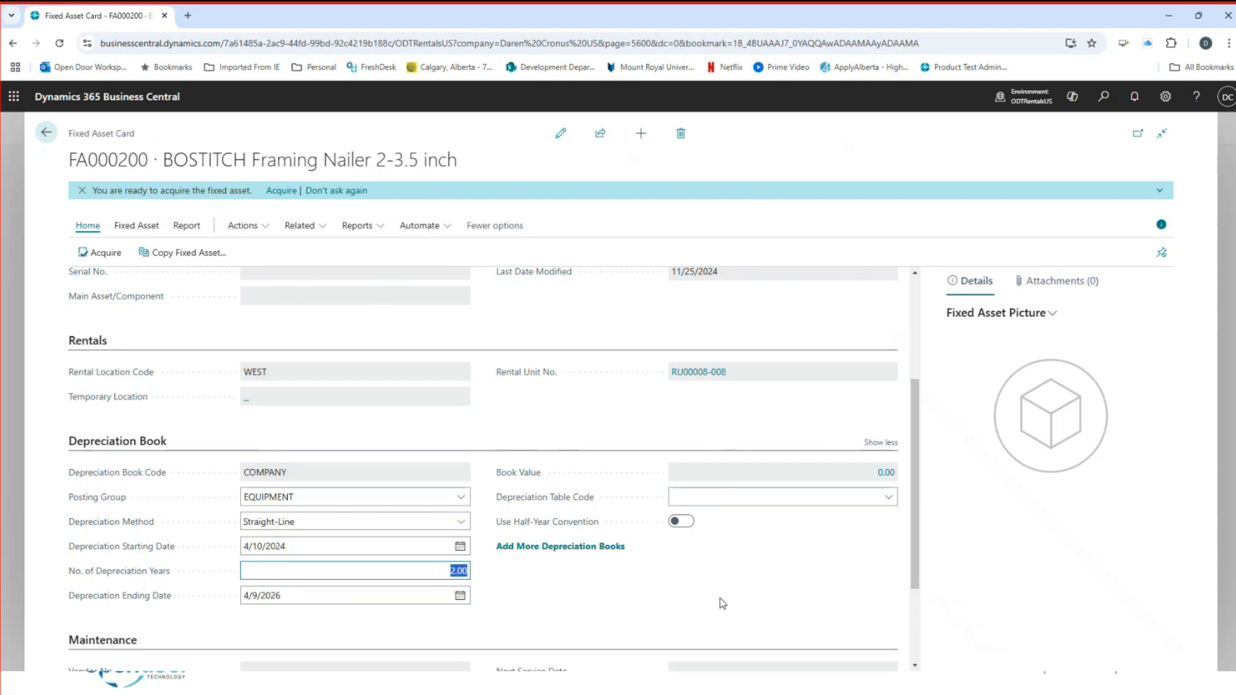
pyautogui.scroll(-2, 660, 586)
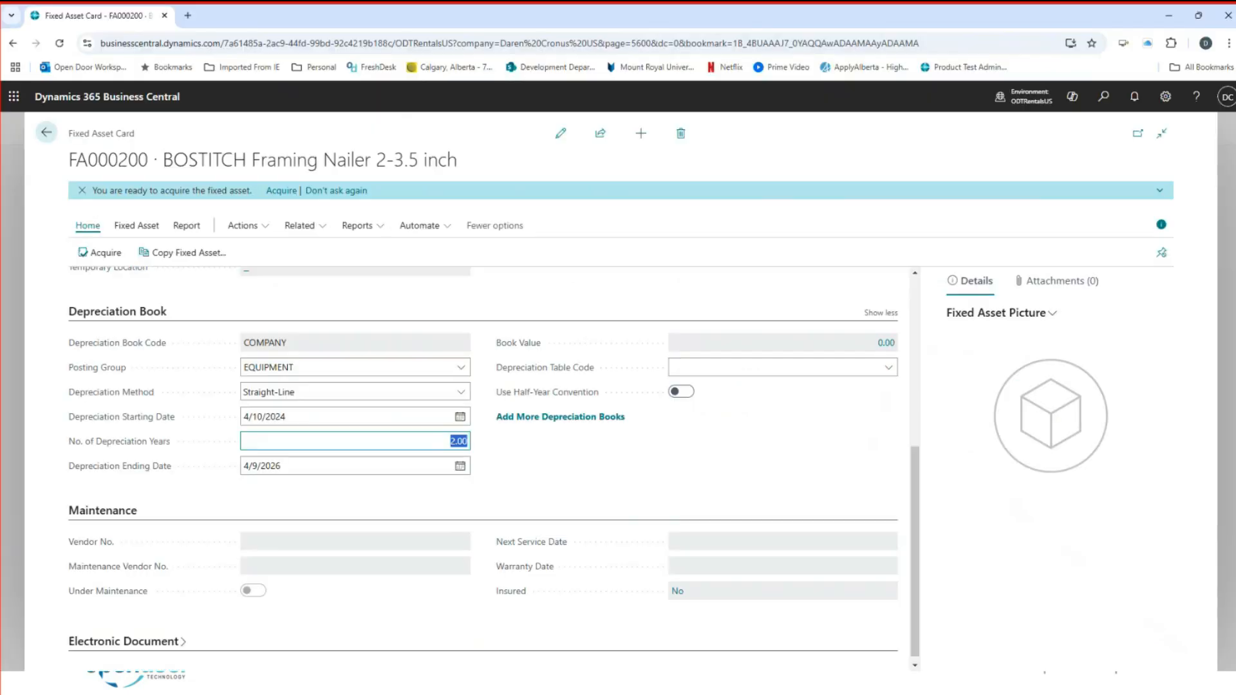
# - Return to the Rental Units list and change the user role in My Settings to ODT Rental Contract Processor
pyautogui.click(46, 132)
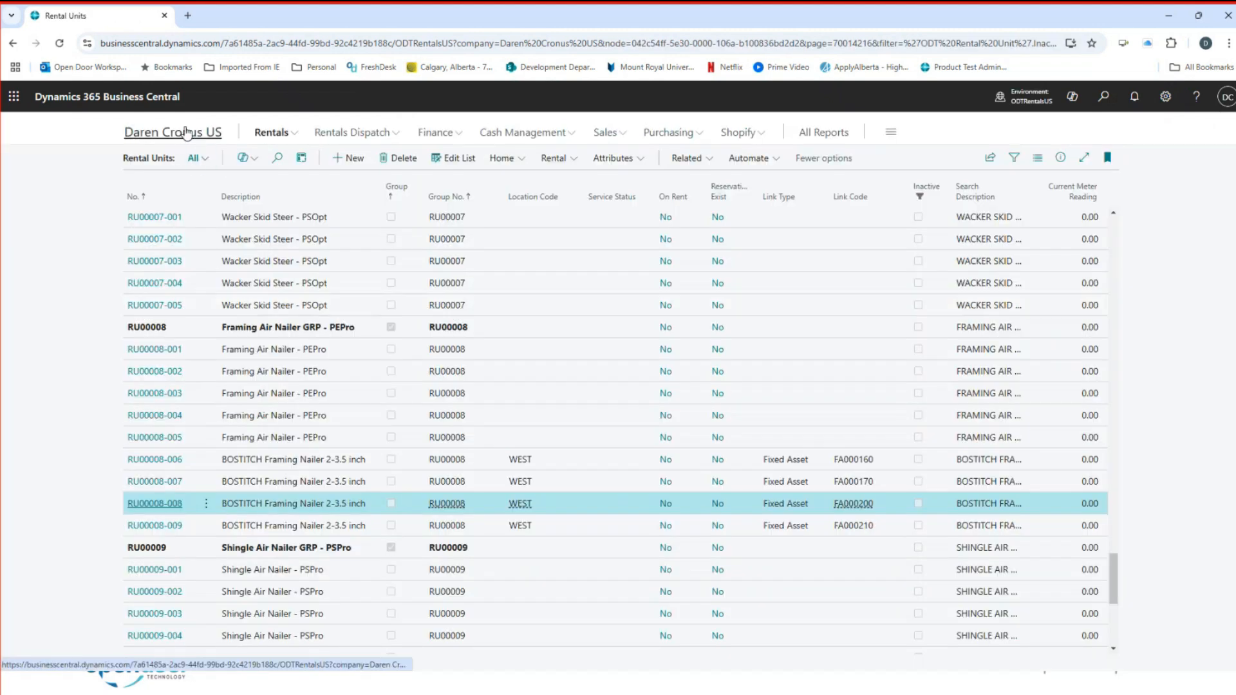
pyautogui.click(1166, 97)
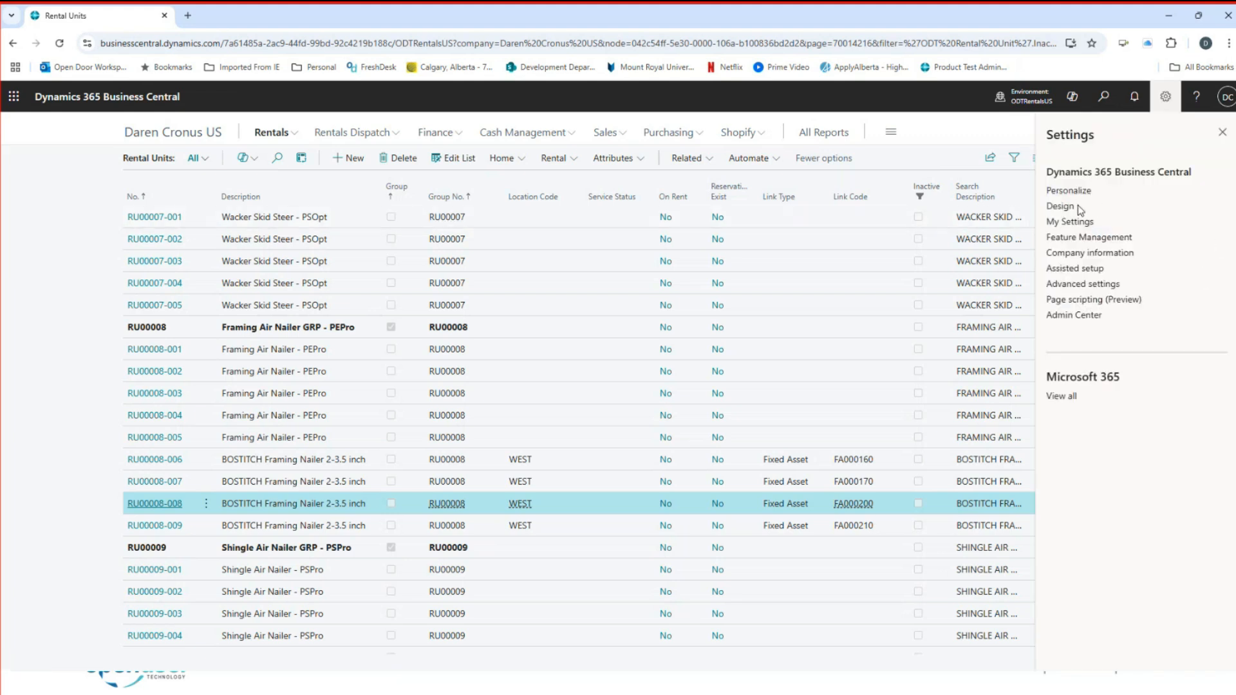
pyautogui.click(1074, 222)
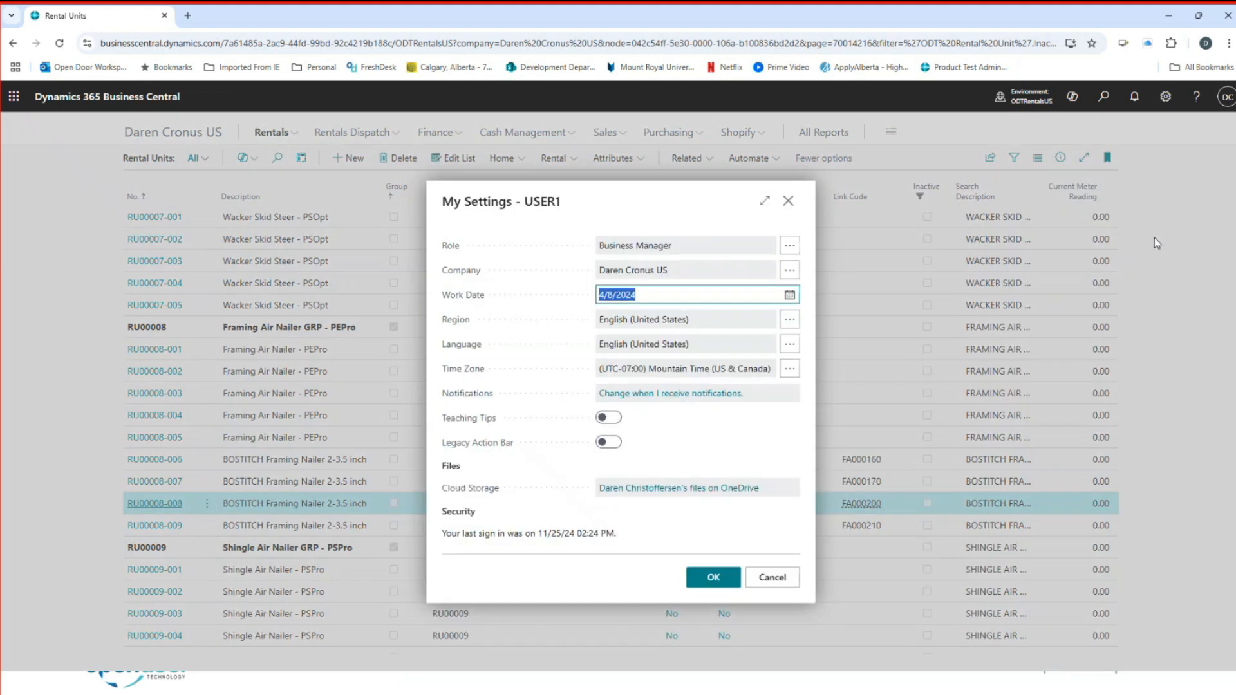
pyautogui.click(790, 245)
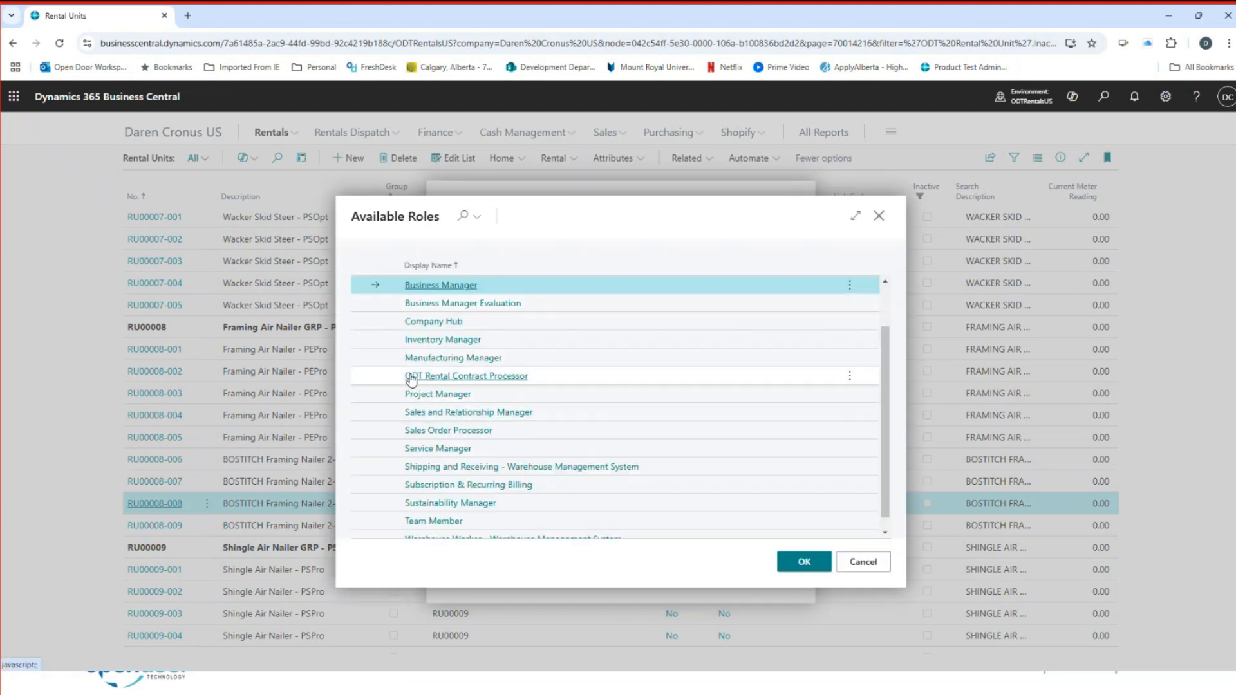
pyautogui.click(474, 378)
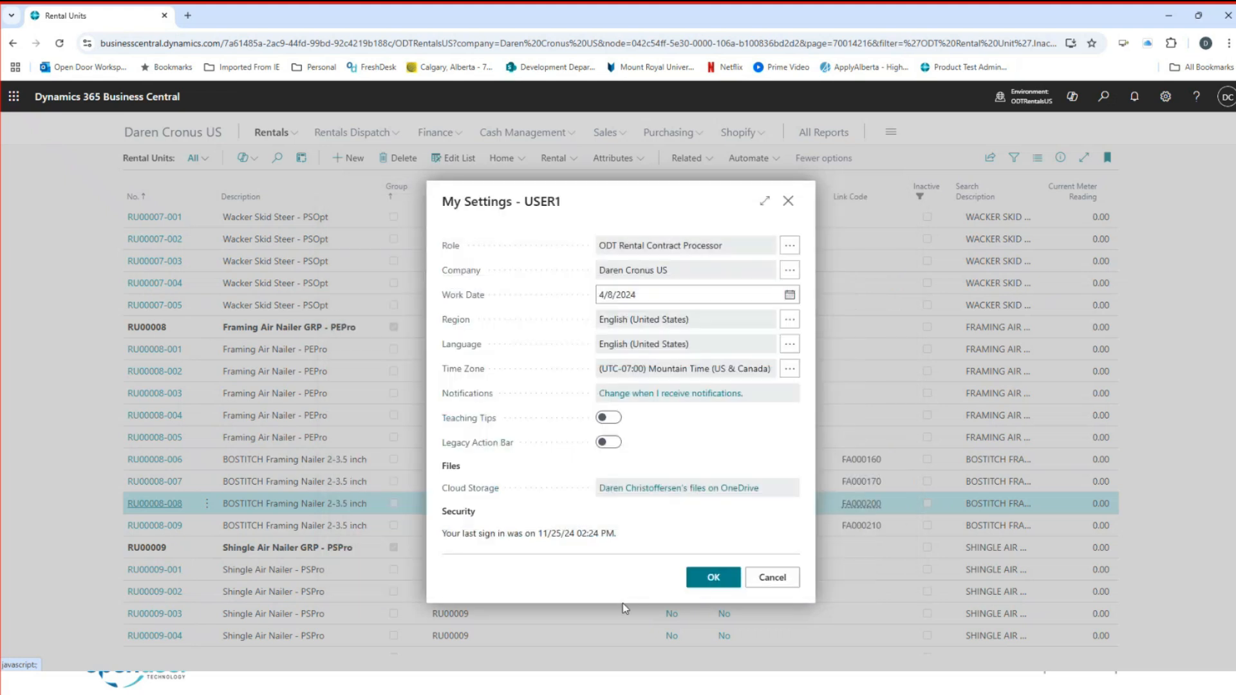
pyautogui.press('Return')
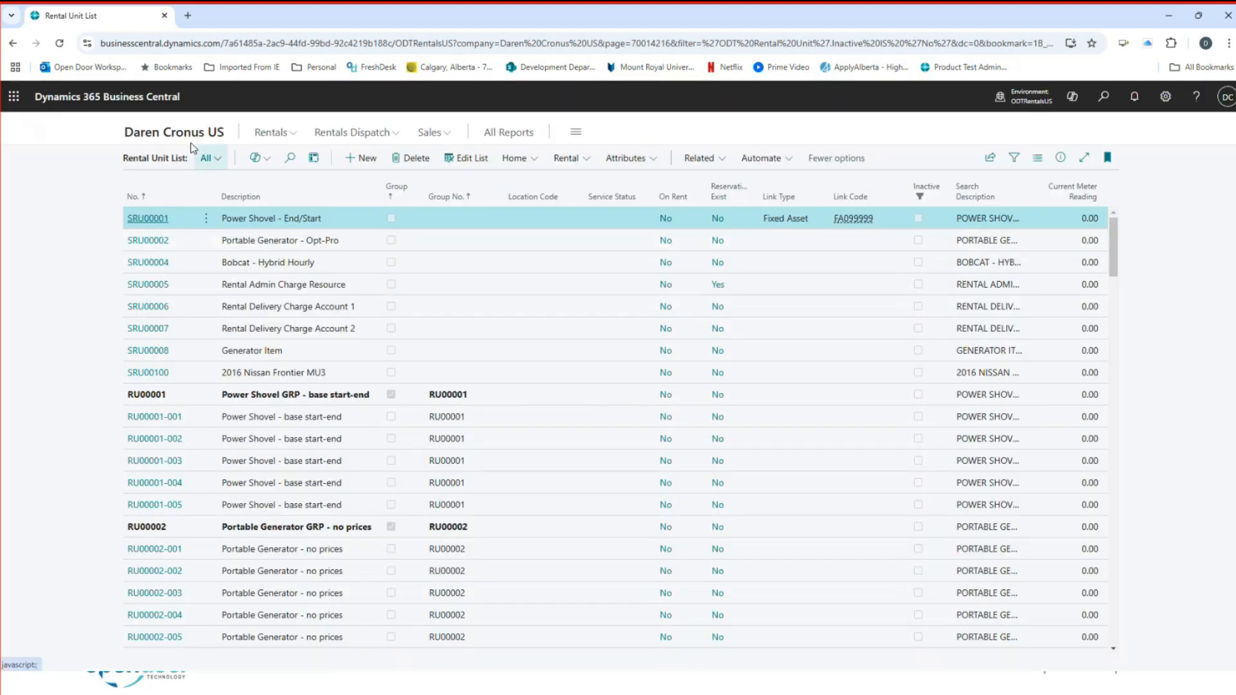
# - Return to the home page, start the Rental Document Creation Wizard and set the document type to Quote
pyautogui.hotkey('alt', 'Left')
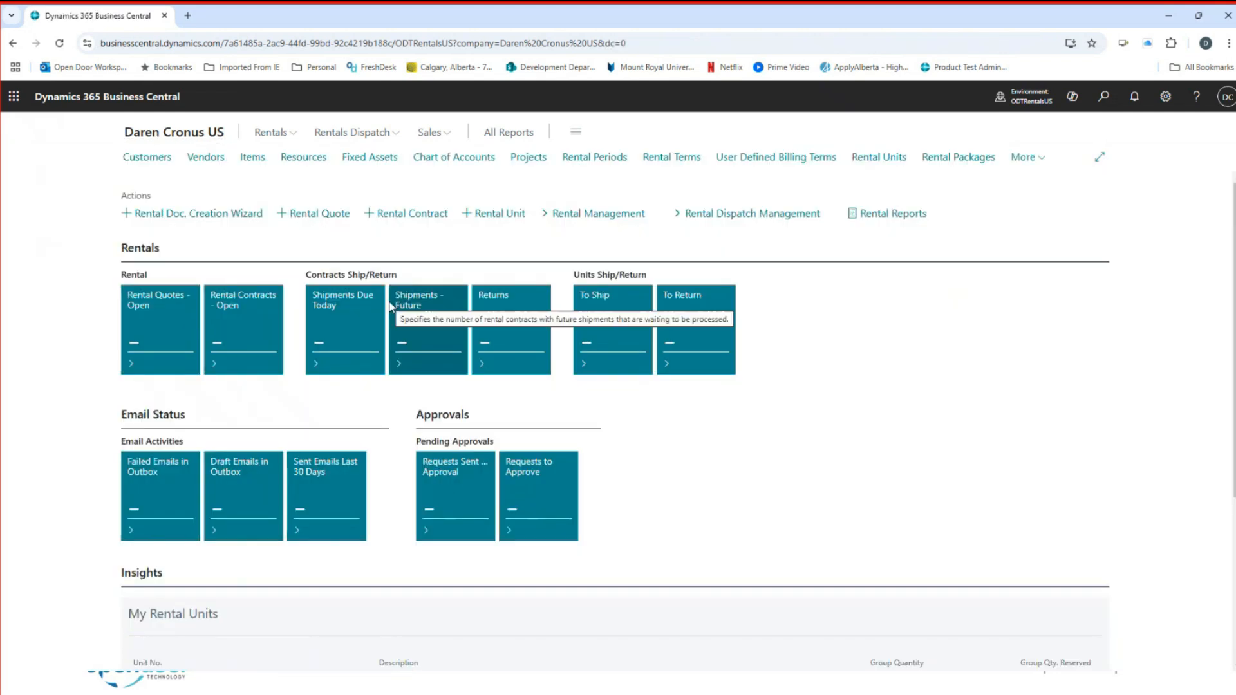
pyautogui.click(199, 216)
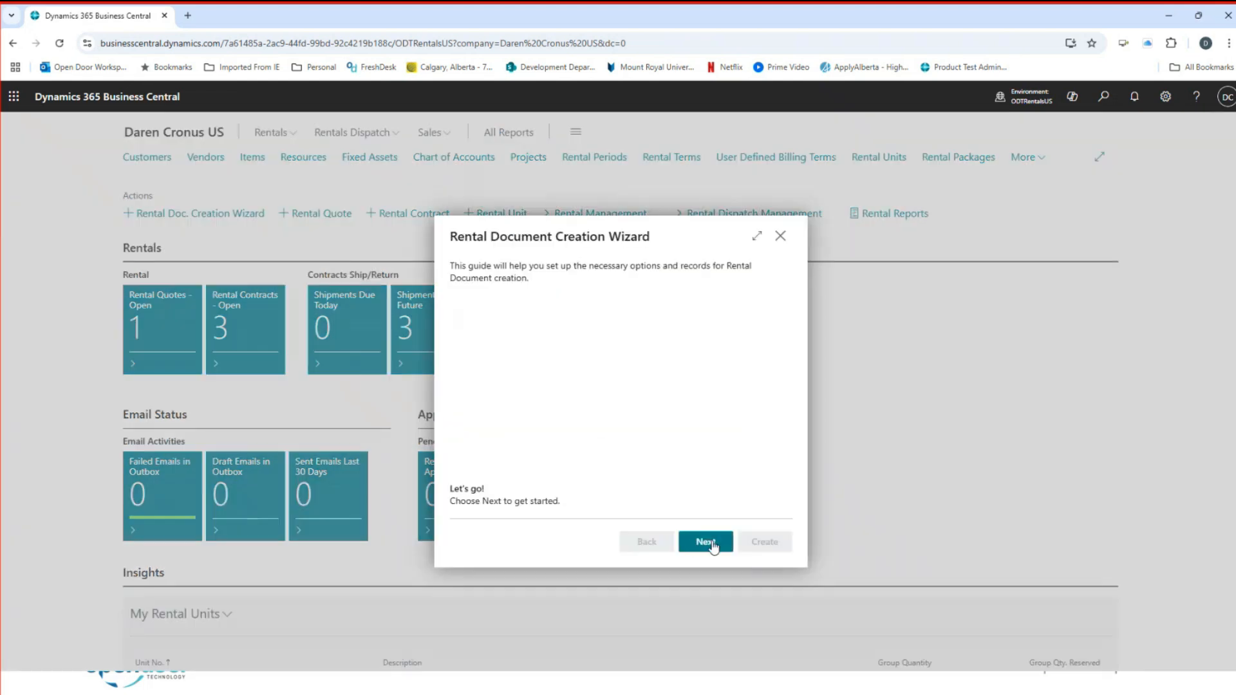
pyautogui.click(712, 543)
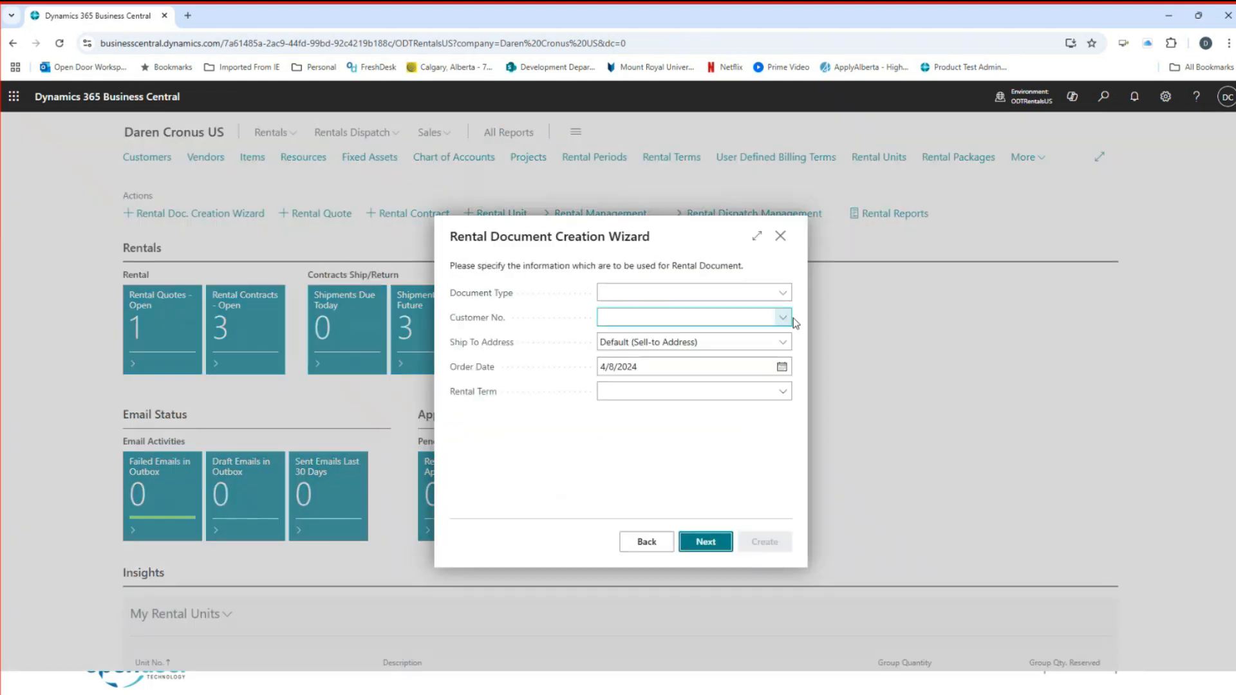
pyautogui.click(782, 293)
pyautogui.click(615, 327)
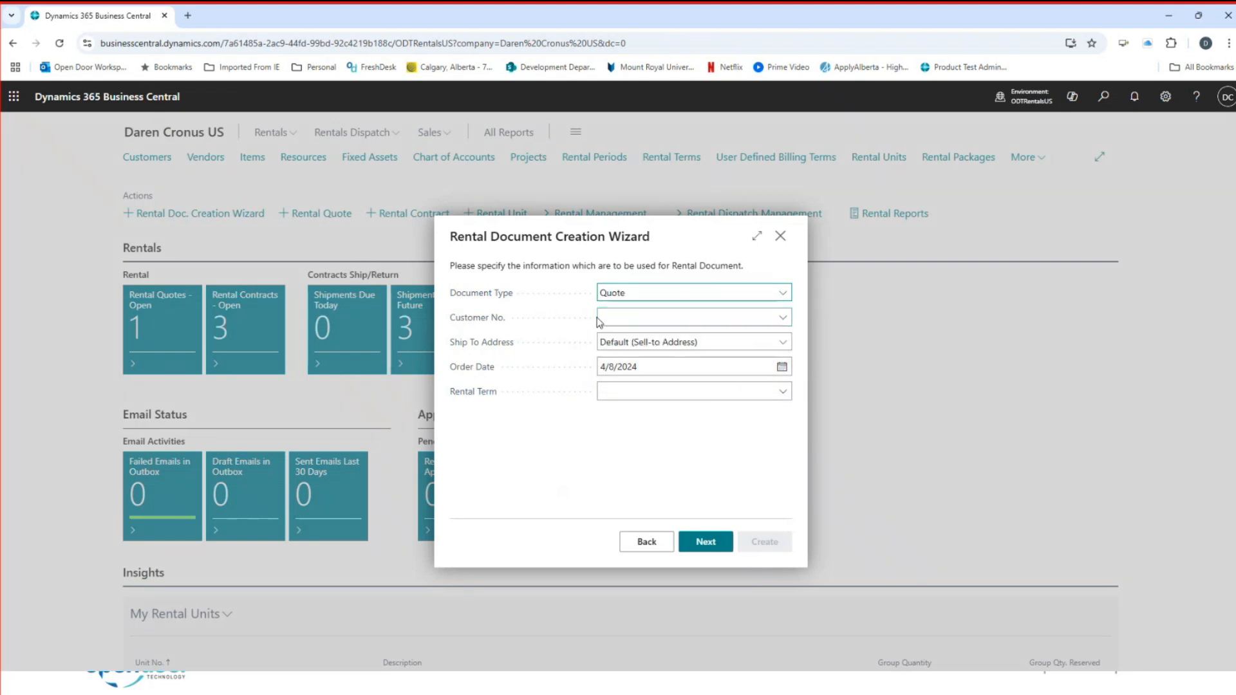
pyautogui.click(783, 317)
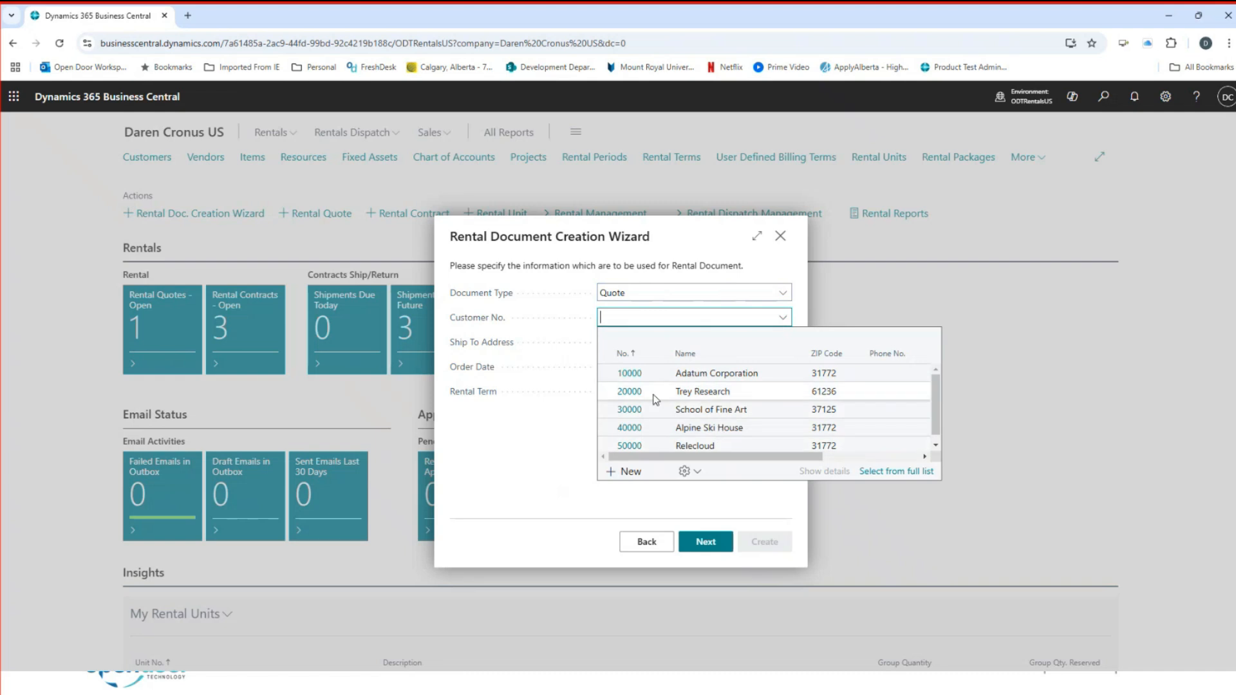
pyautogui.click(638, 409)
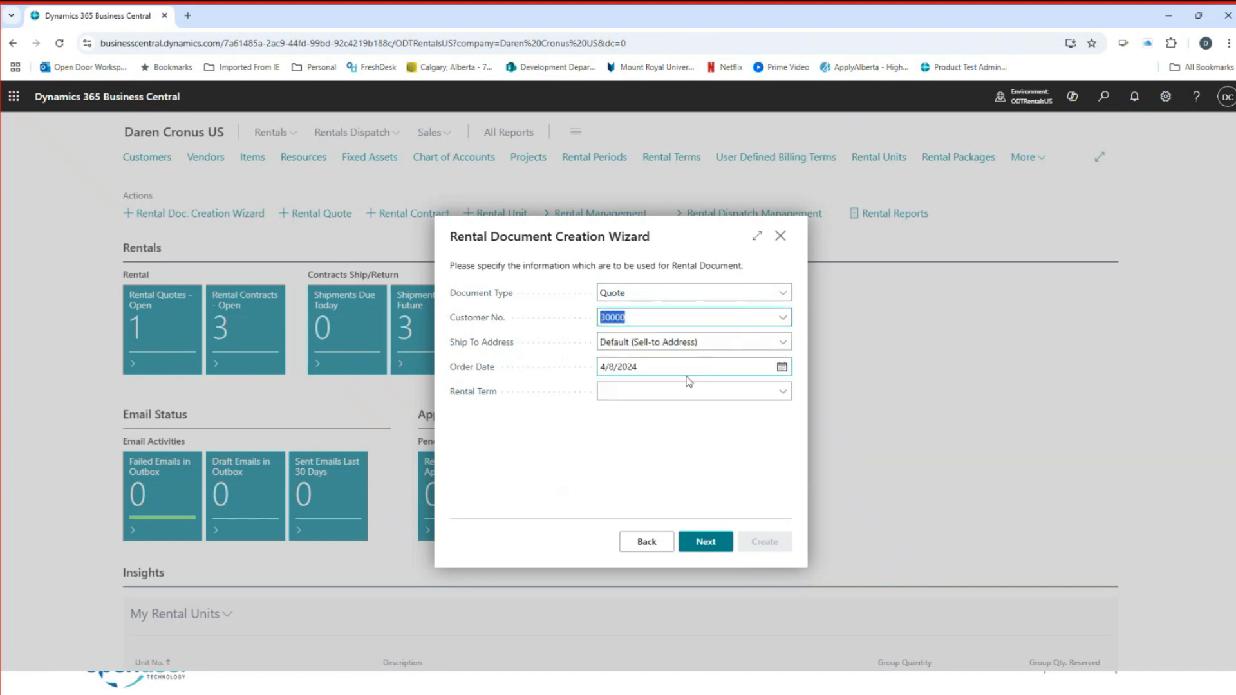
pyautogui.click(784, 342)
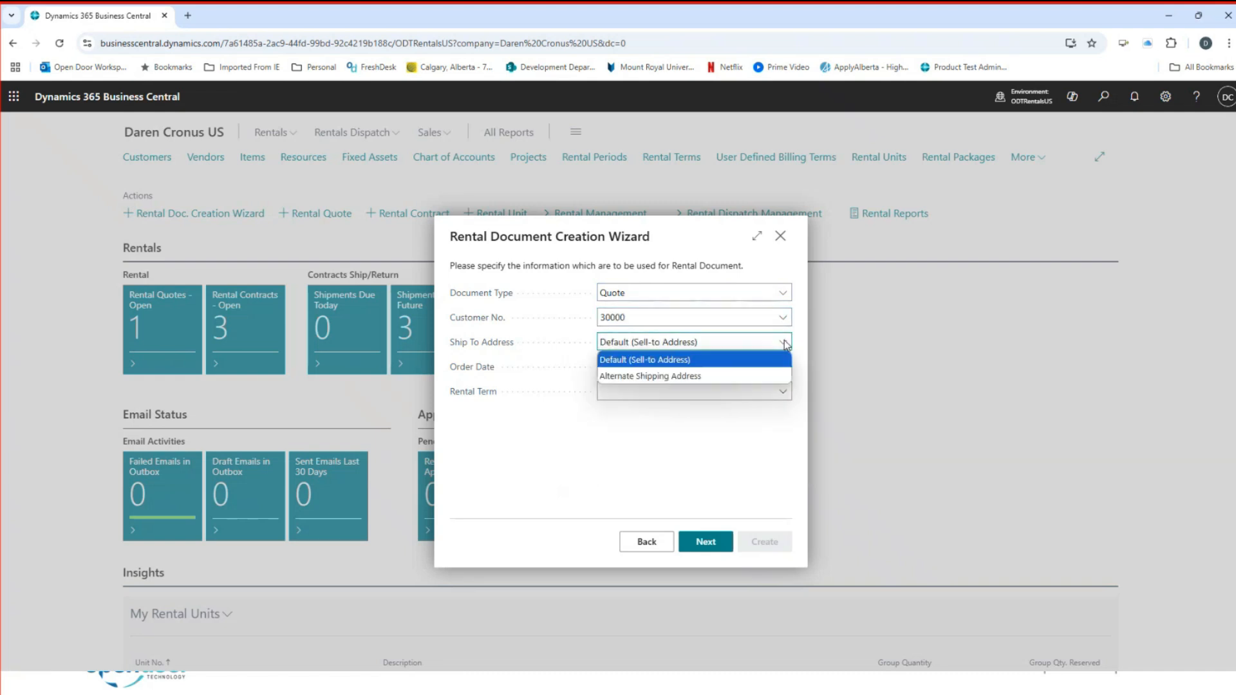
# - Set the quote's customer to Adatum Corporation and use the alternate shipping address with code PARK ROAD
pyautogui.click(783, 317)
pyautogui.click(634, 377)
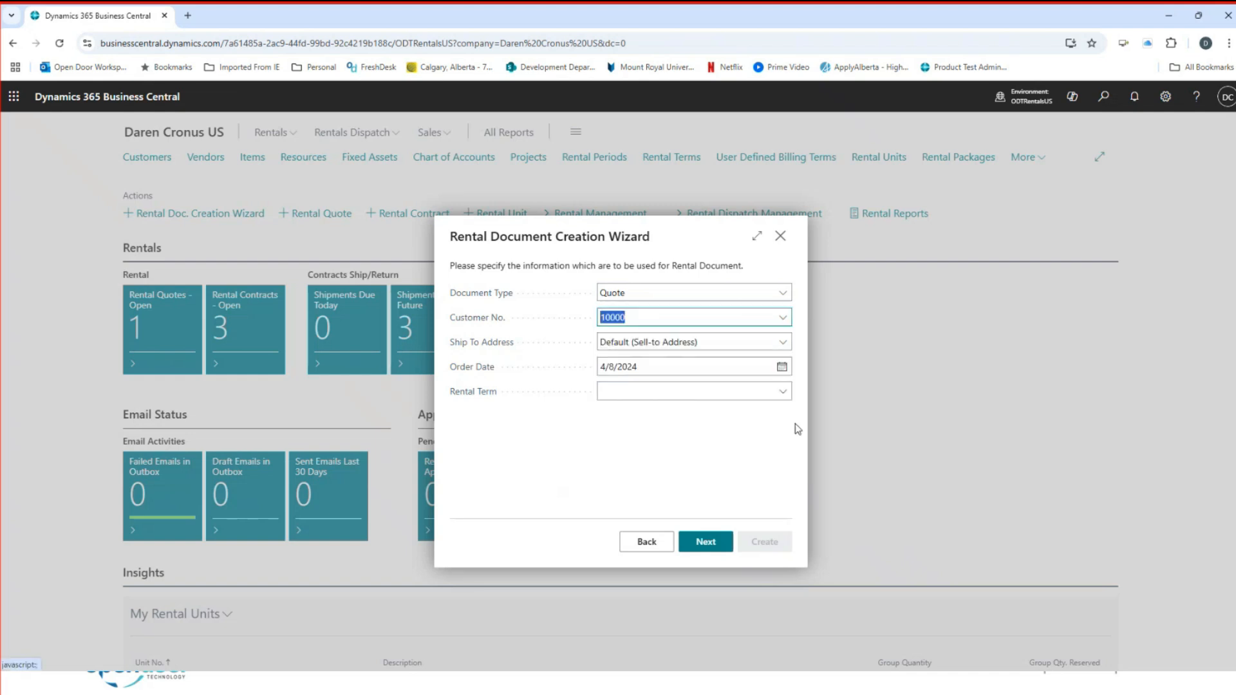
pyautogui.click(783, 344)
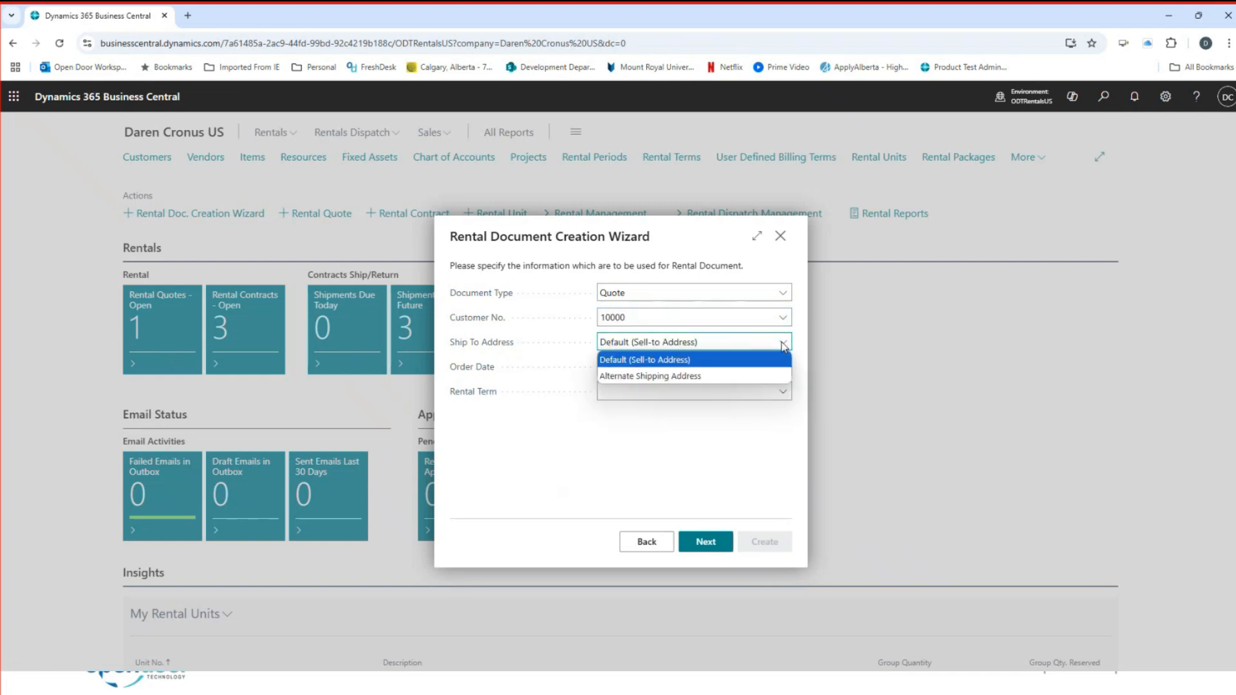
pyautogui.click(642, 380)
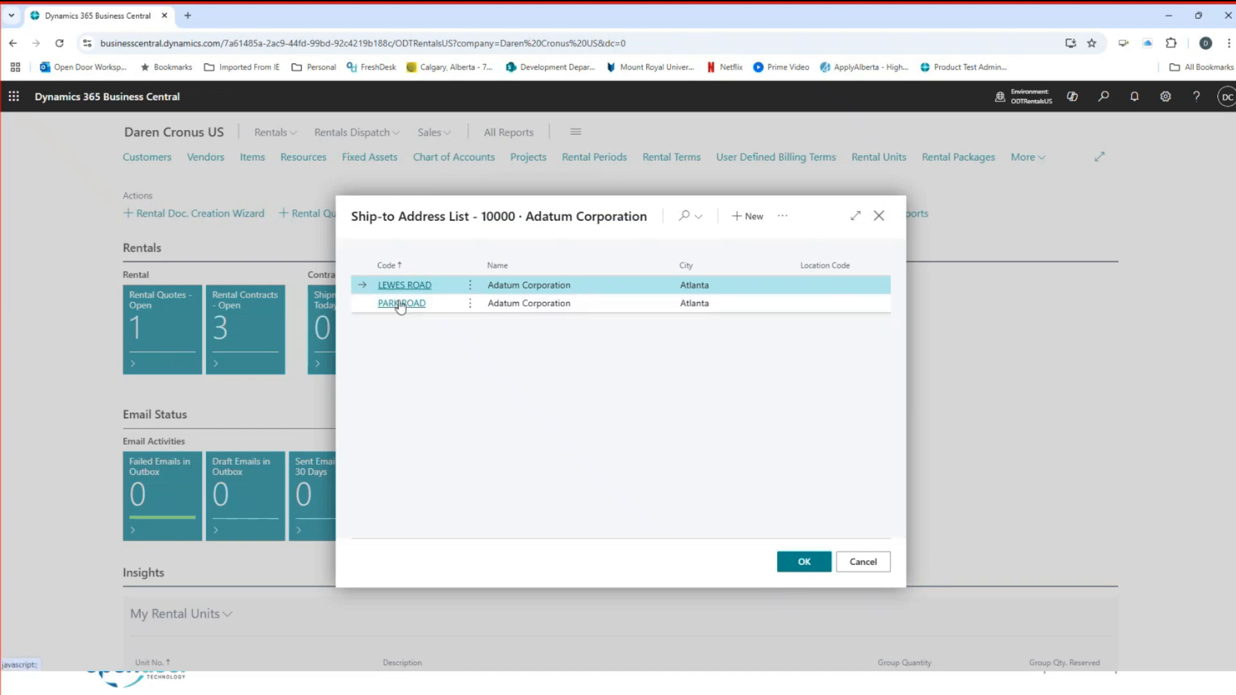
pyautogui.click(401, 304)
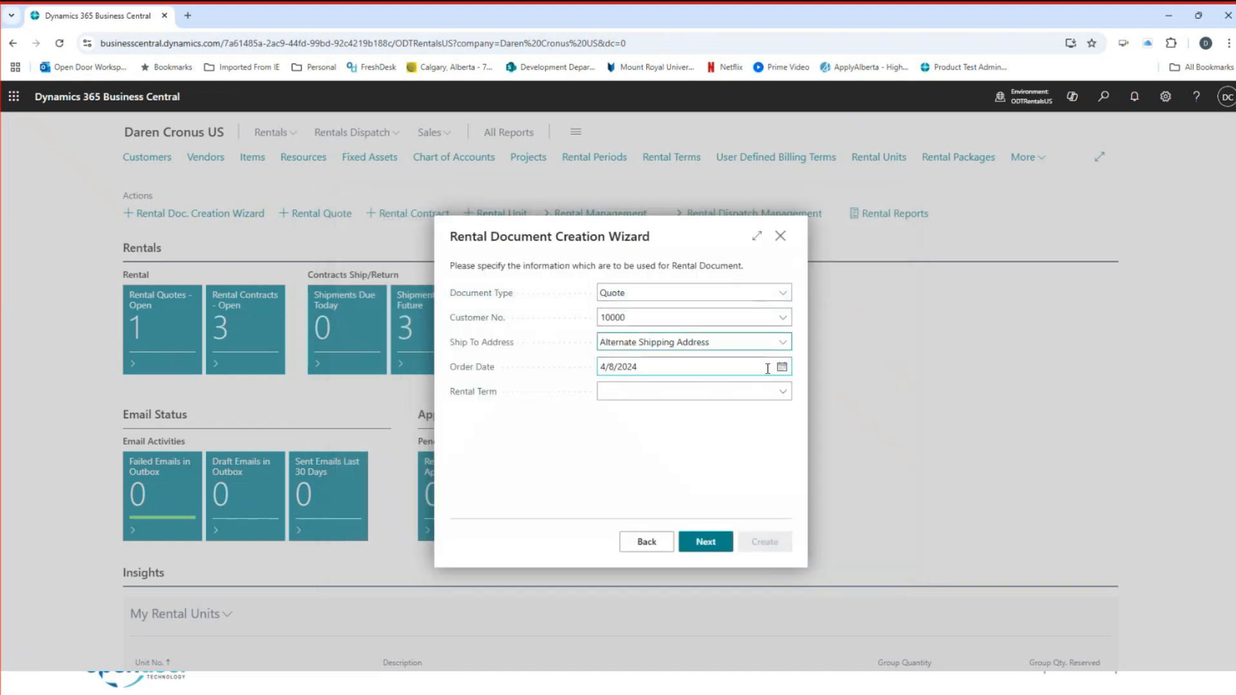
# - Set the order date to 4/10/2024, leave the rental term blank and continue to the rental unit selection
pyautogui.click(782, 367)
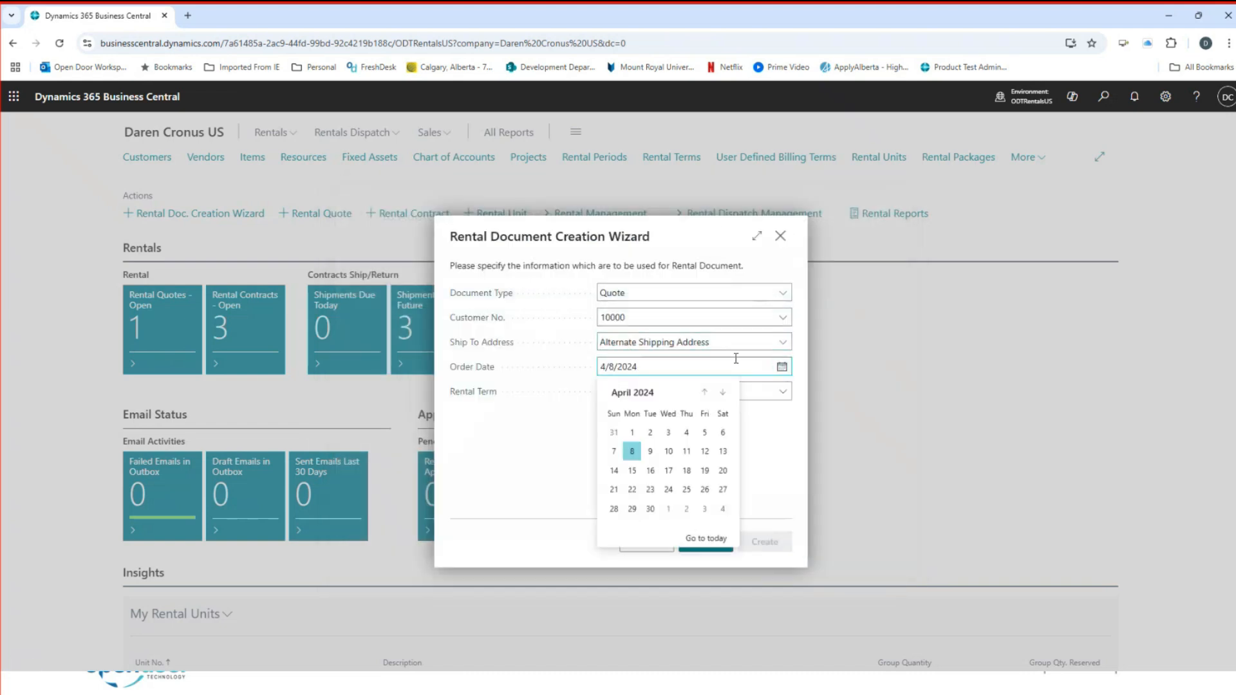
pyautogui.click(668, 452)
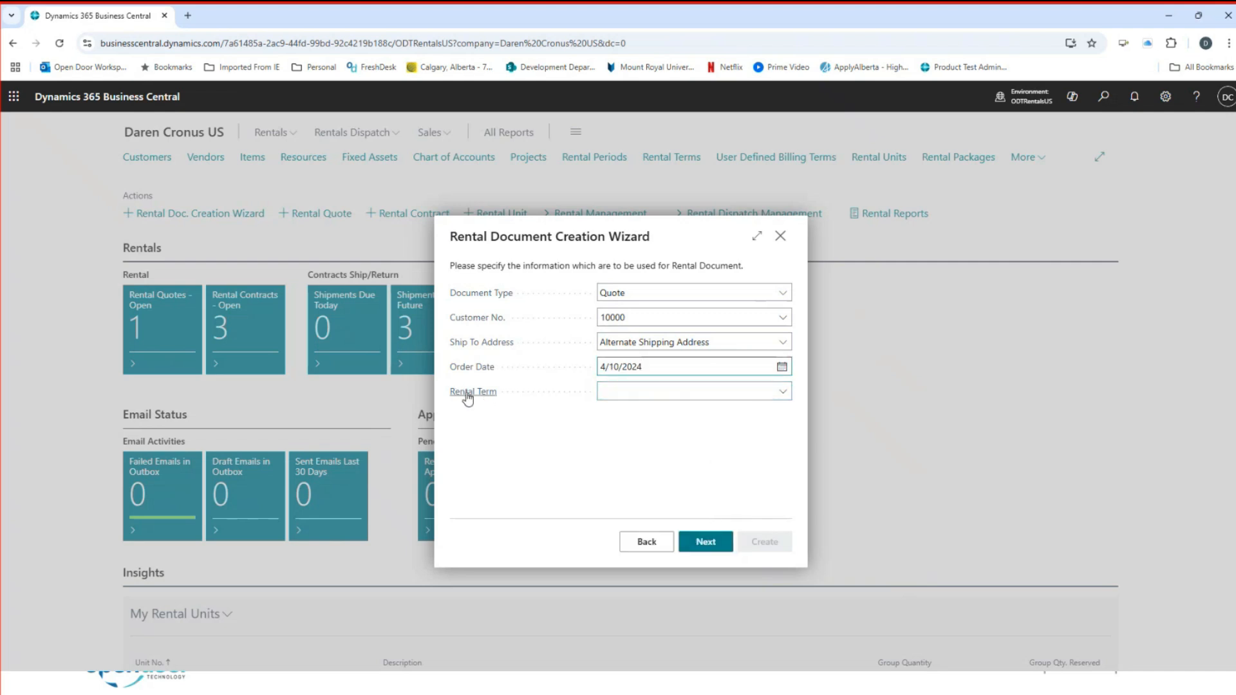
pyautogui.click(781, 392)
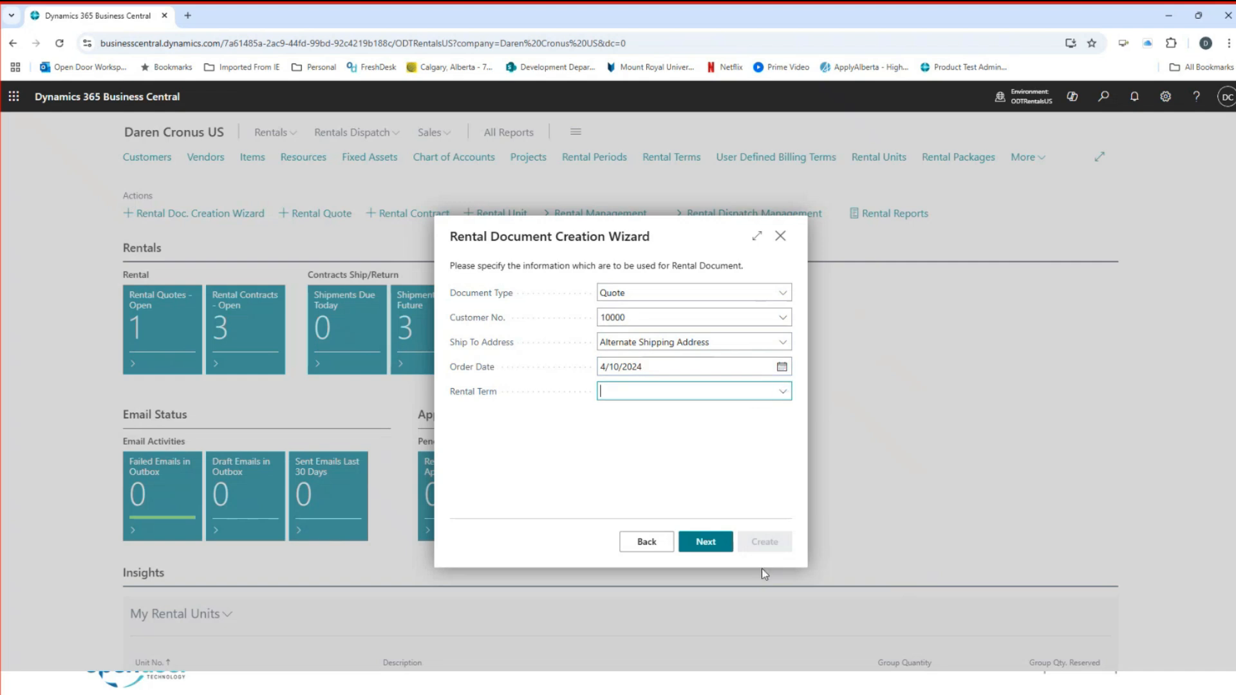
pyautogui.scroll(-3, 651, 515)
pyautogui.scroll(1, 642, 497)
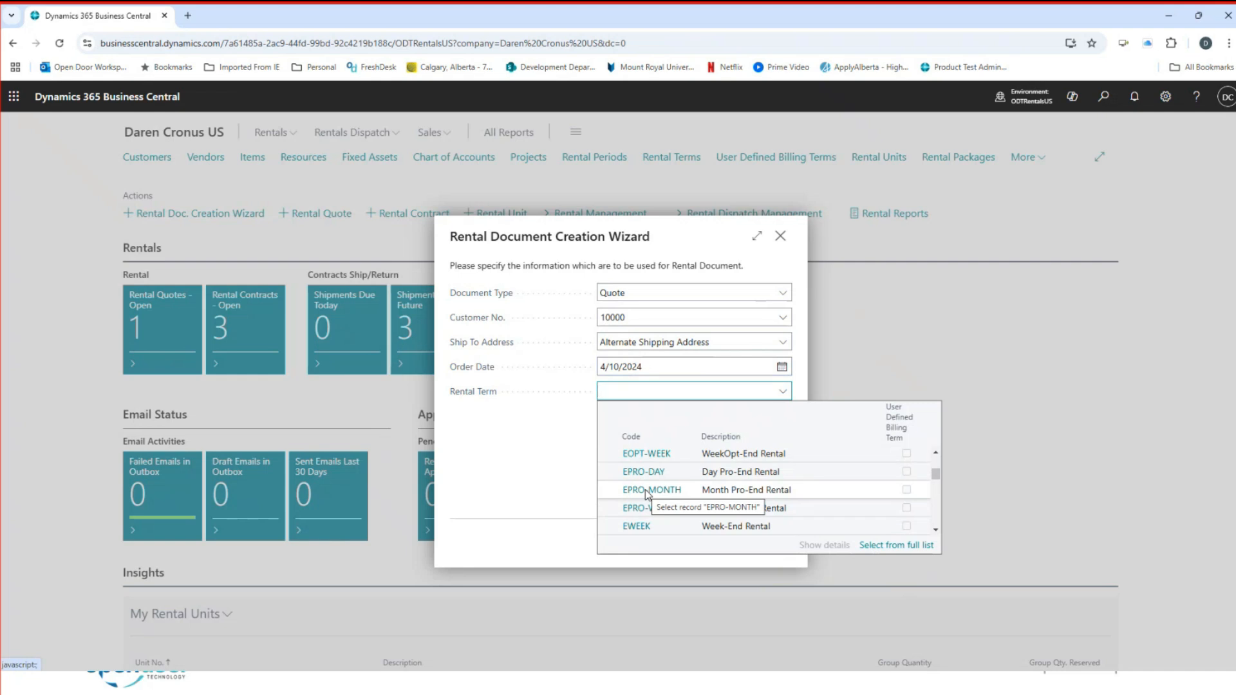
pyautogui.click(519, 485)
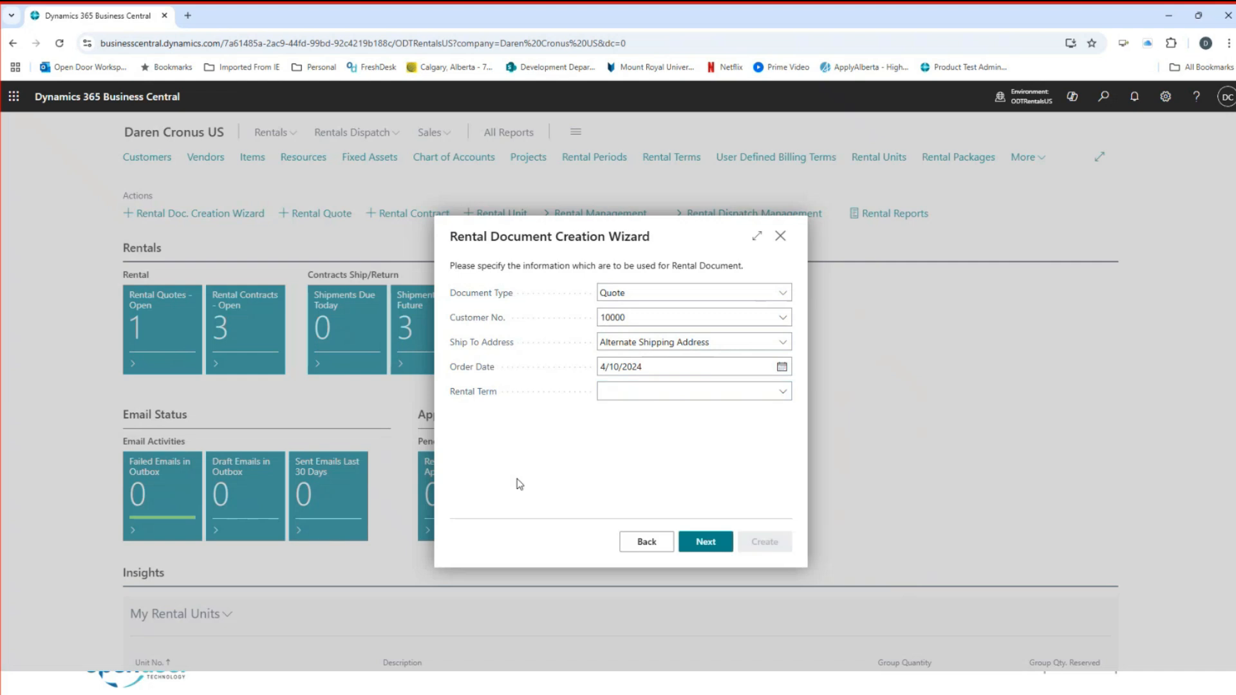
pyautogui.click(706, 392)
pyautogui.click(707, 543)
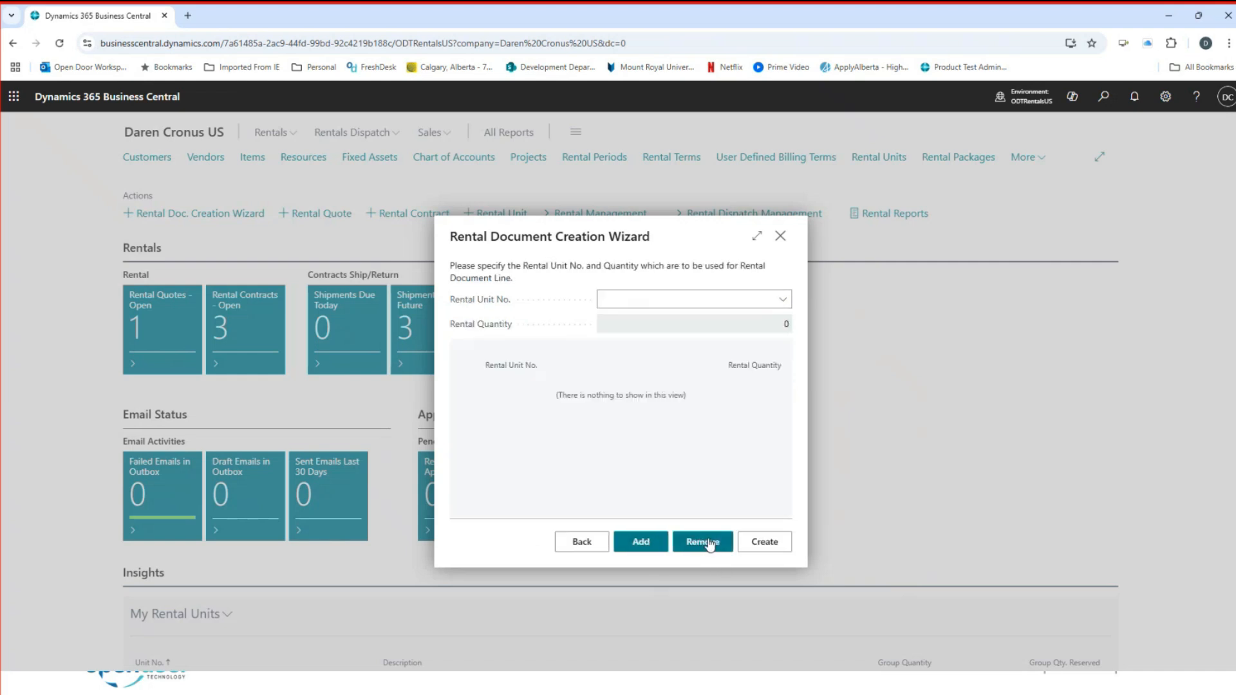
# - Add power shovel rental unit RU00001-002 to the wizard's document lines
pyautogui.click(784, 301)
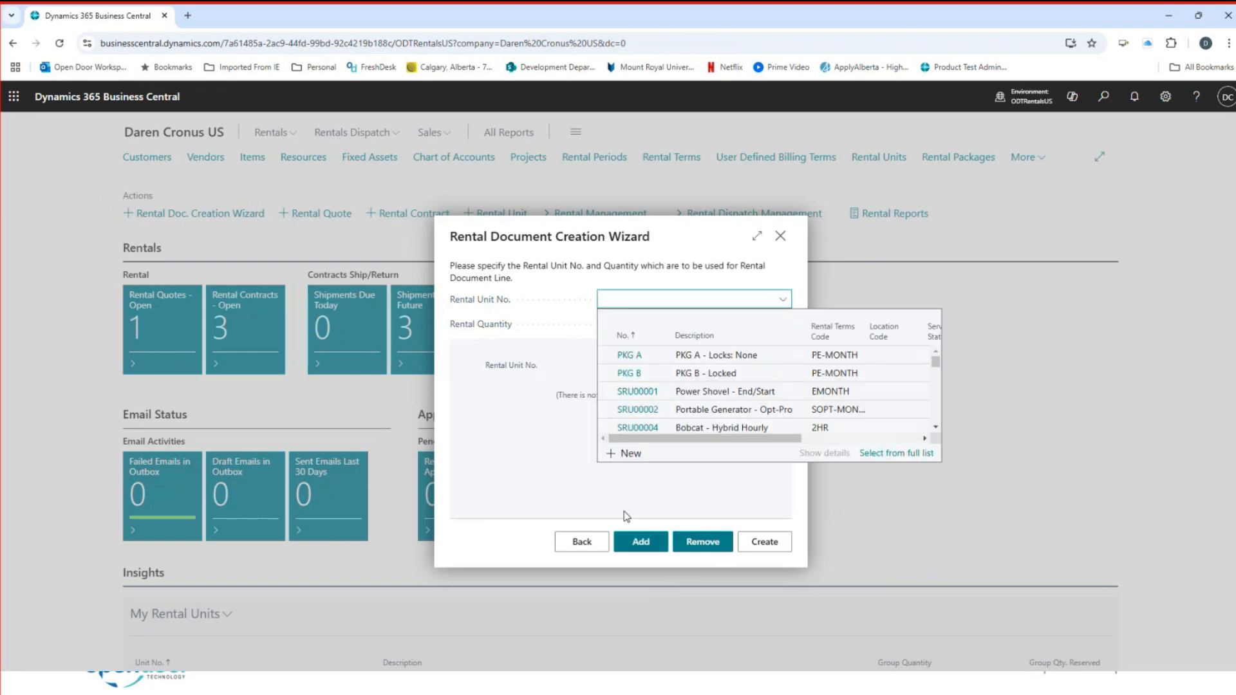
pyautogui.scroll(-3, 710, 406)
pyautogui.scroll(-5, 710, 407)
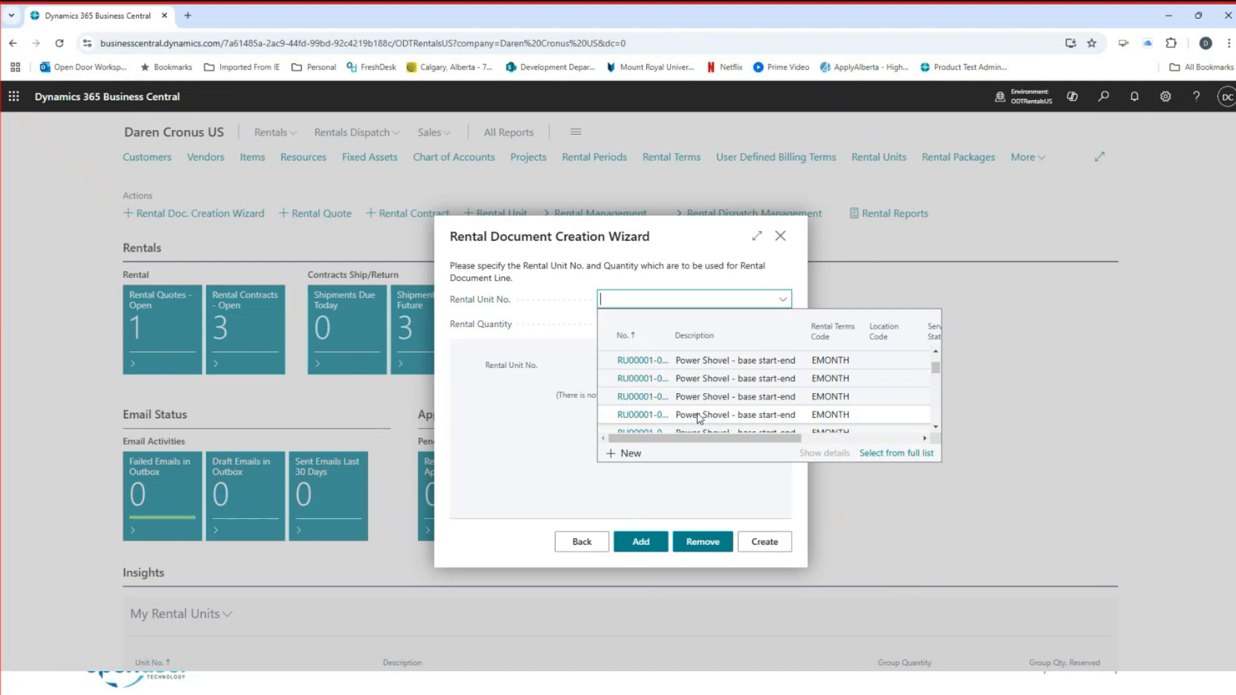
pyautogui.click(702, 397)
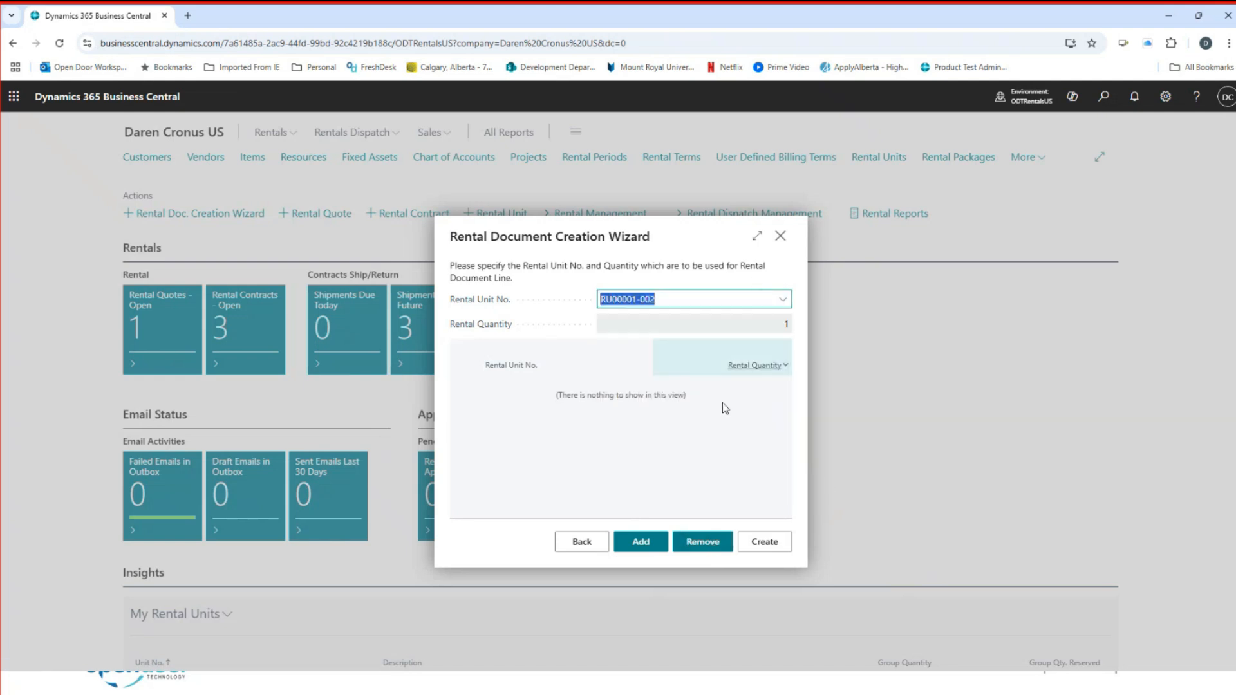
pyautogui.click(646, 546)
# - Add the BOSTITCH framing nailer rental unit RU00008-009 to the wizard's document lines
pyautogui.click(783, 299)
pyautogui.scroll(-3, 668, 419)
pyautogui.scroll(-8, 667, 419)
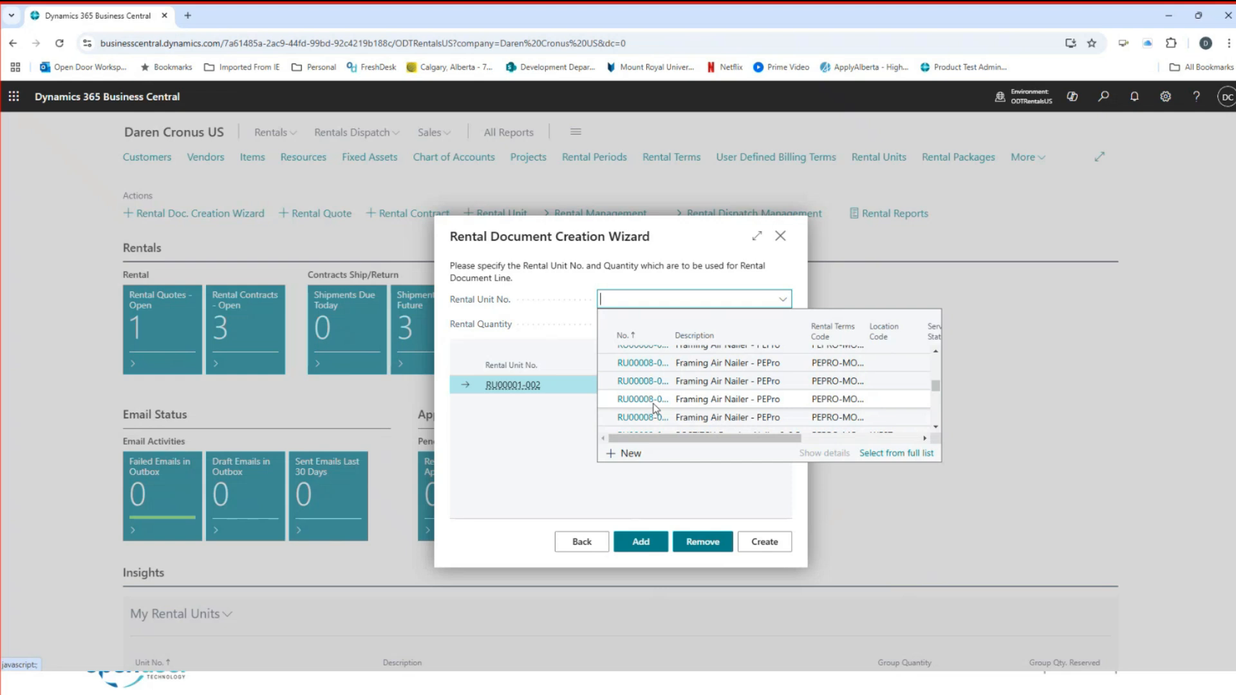
pyautogui.scroll(-2, 654, 408)
pyautogui.click(634, 358)
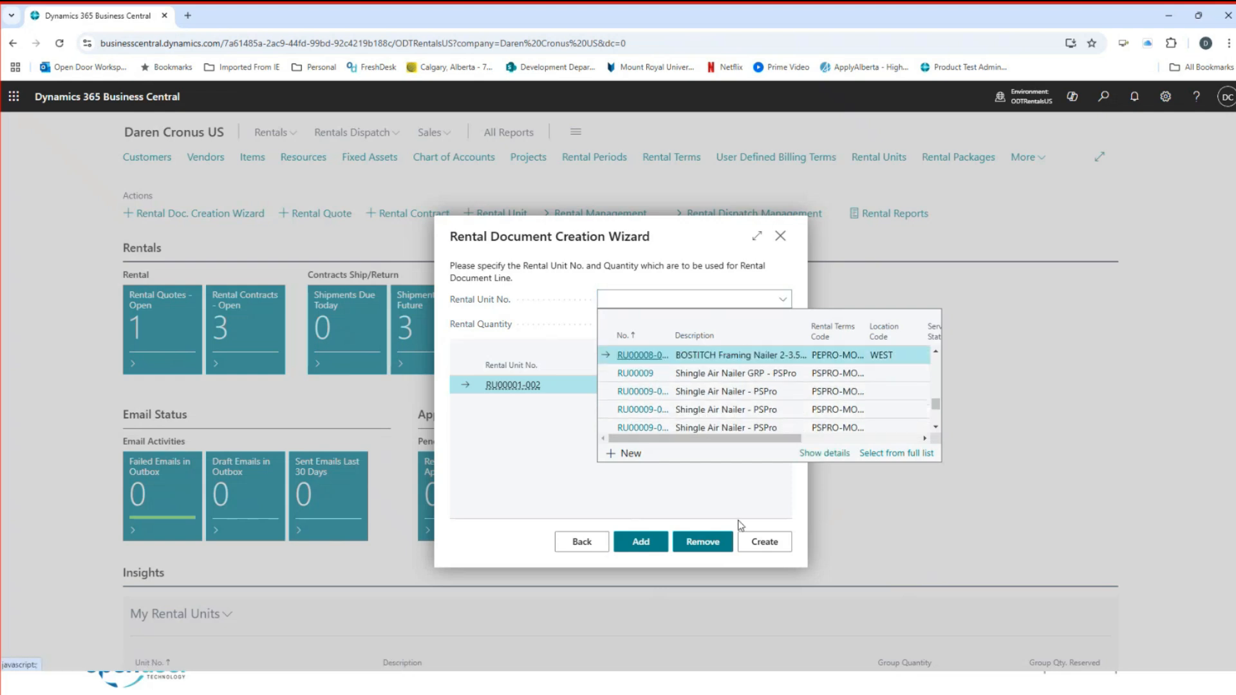
pyautogui.click(641, 542)
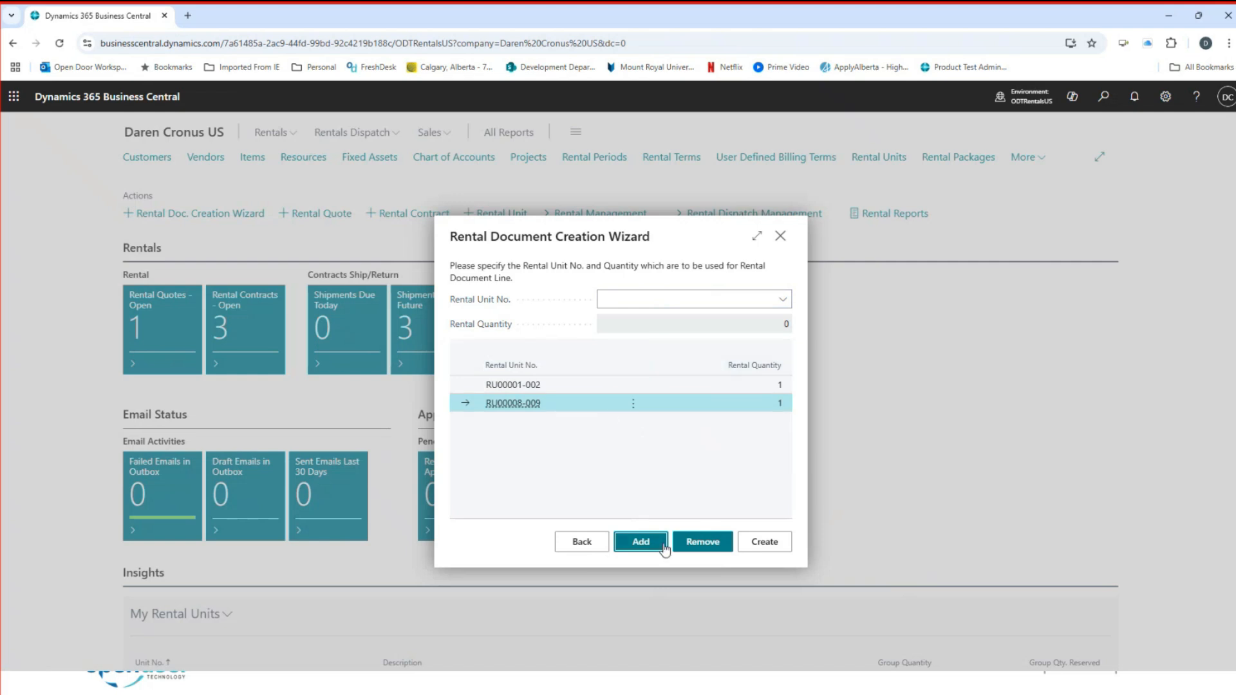
# - Add the Rental Admin Charge Resource unit SRU00005 with a rental quantity of 1 to the document lines
pyautogui.click(784, 300)
pyautogui.scroll(-3, 684, 404)
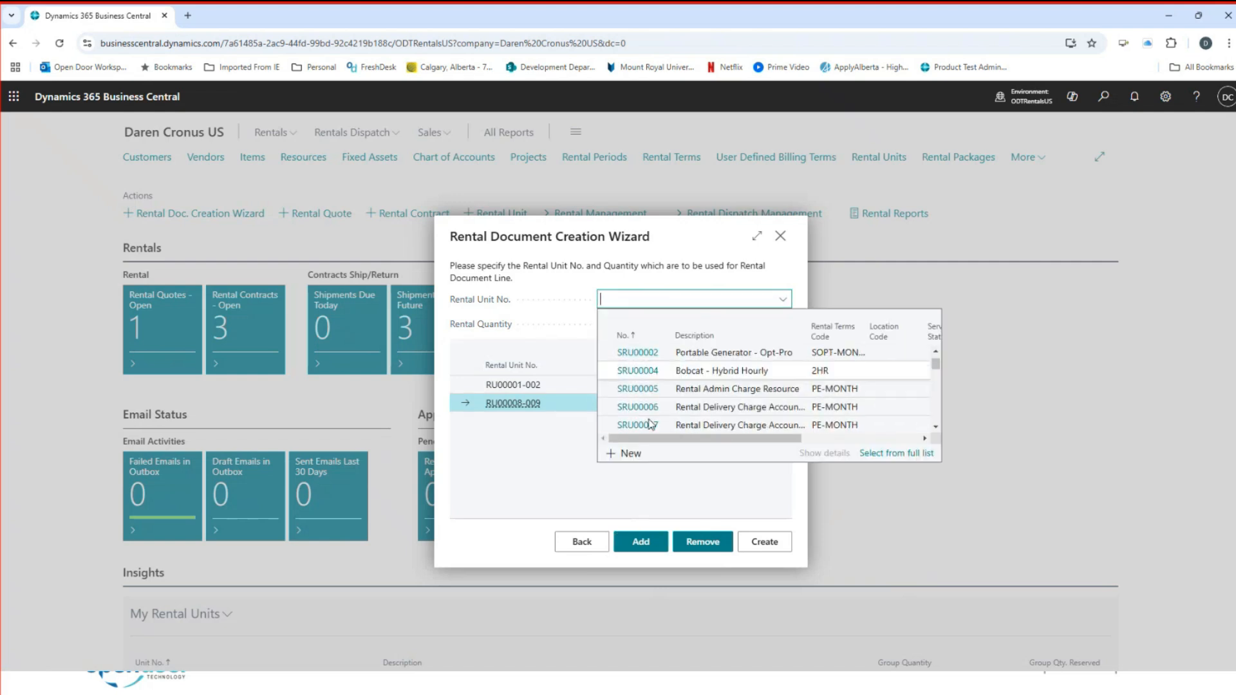
pyautogui.click(636, 381)
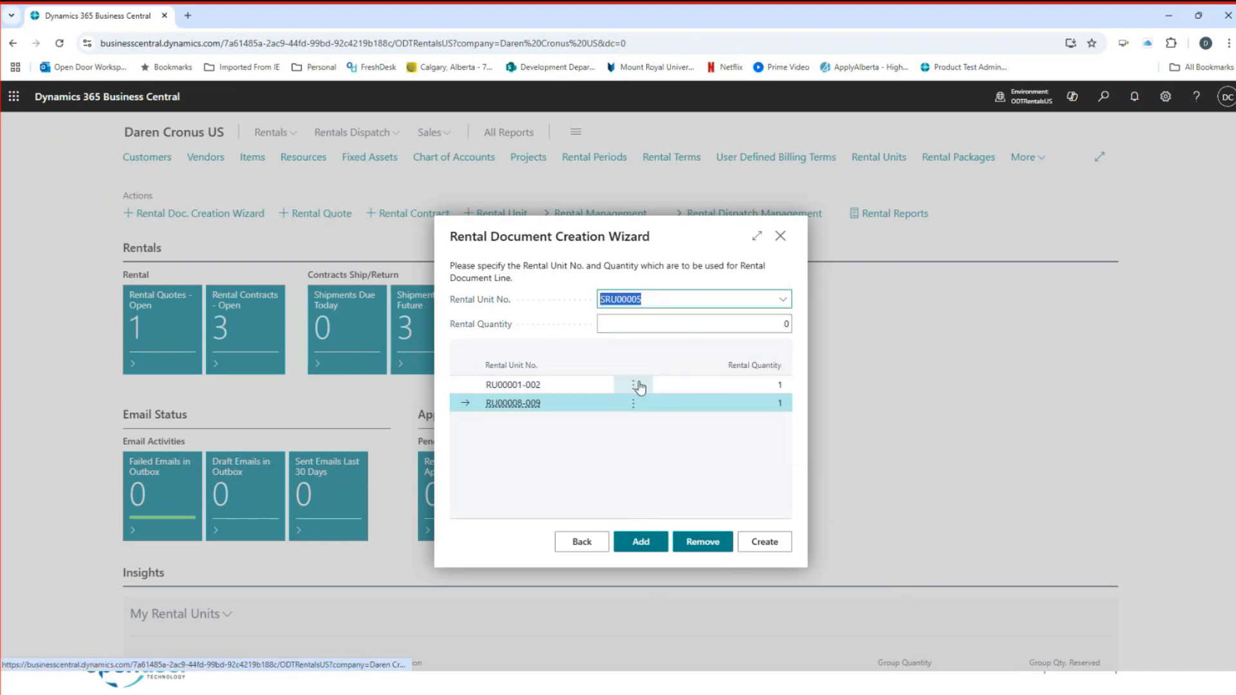
pyautogui.click(640, 542)
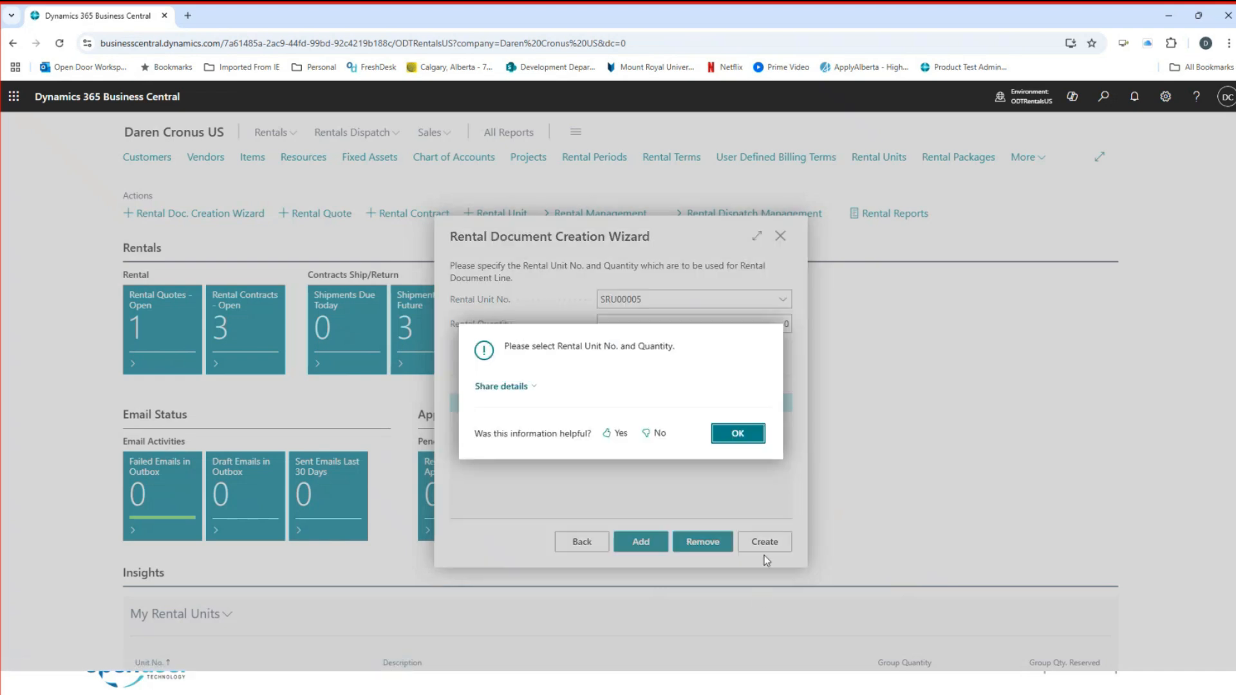
pyautogui.click(748, 434)
pyautogui.click(781, 330)
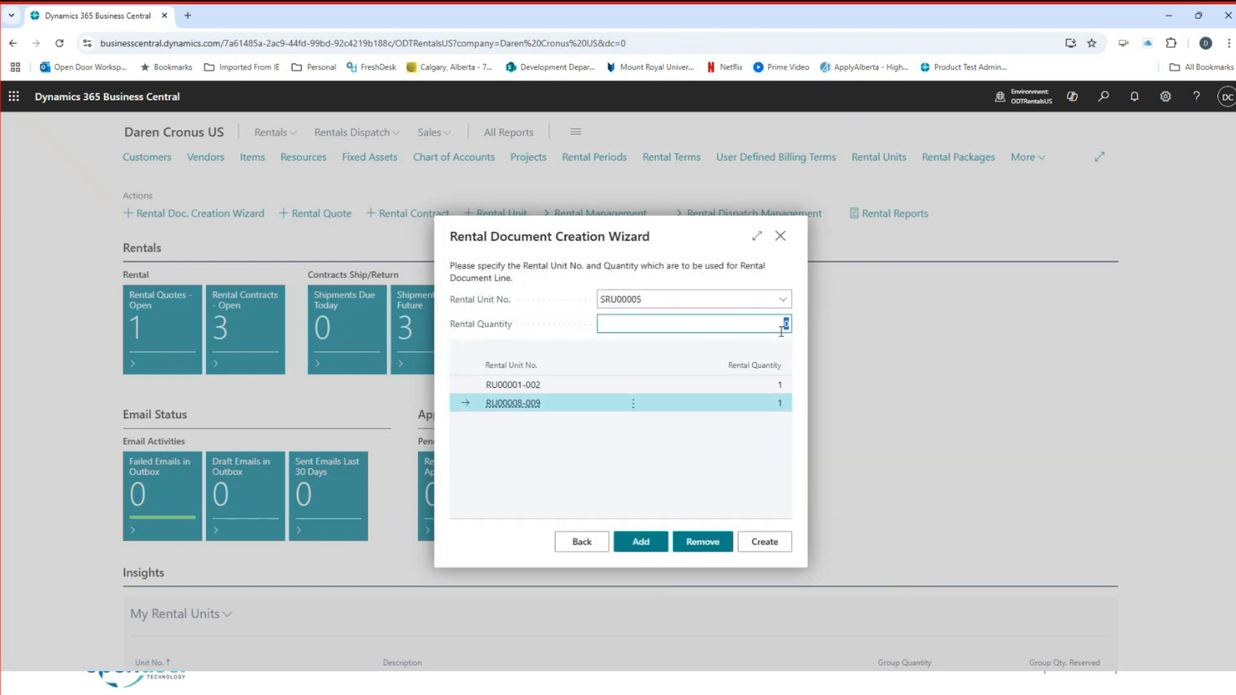
pyautogui.write('1')
pyautogui.press('Tab')
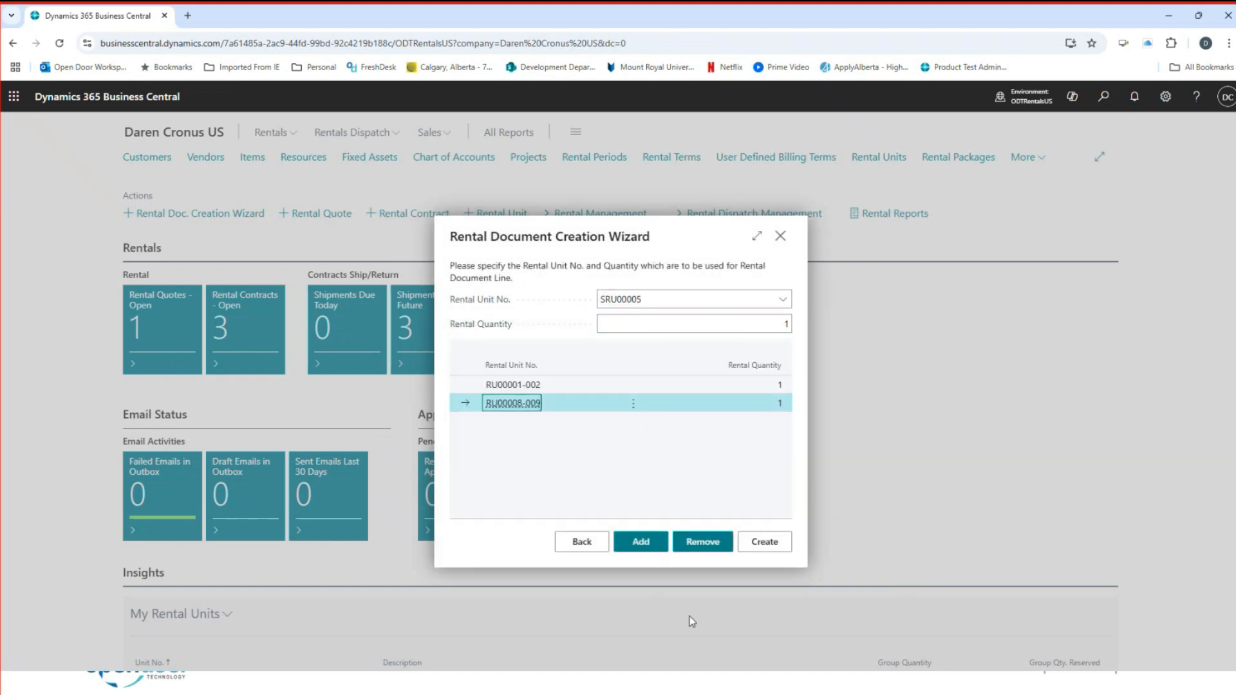
pyautogui.click(640, 545)
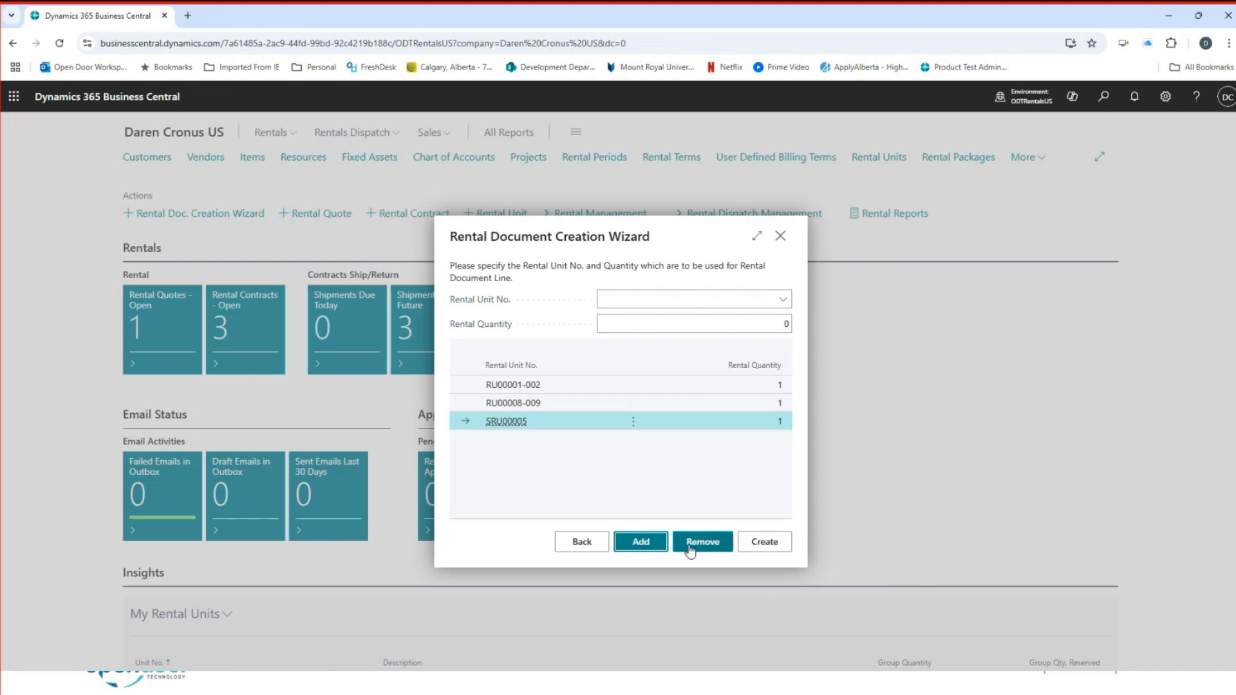
# - Create the rental quote from the wizard and open the new document
pyautogui.click(768, 546)
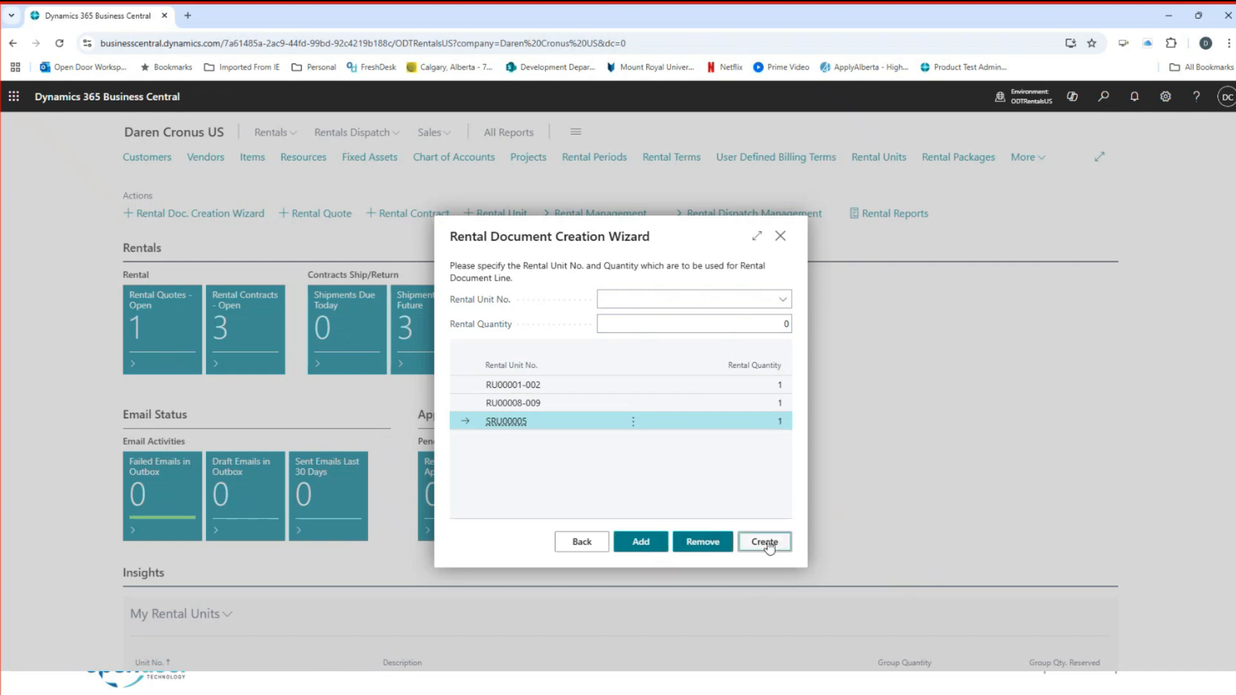
pyautogui.click(767, 541)
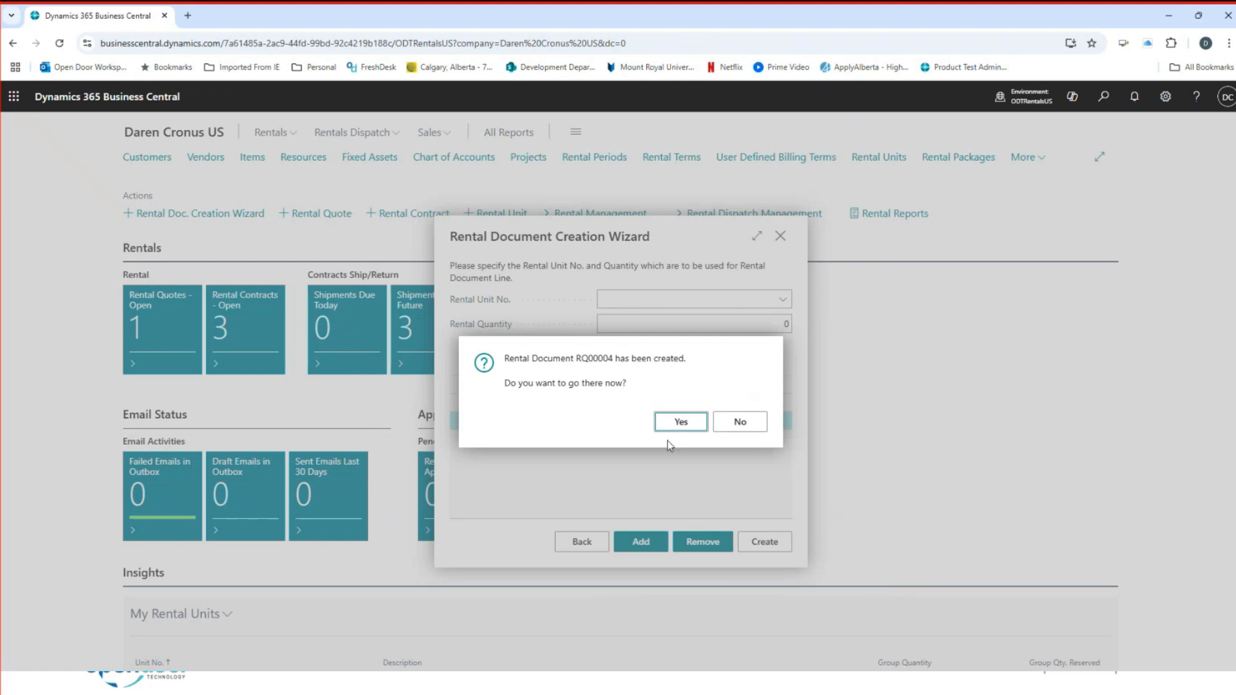
pyautogui.click(682, 423)
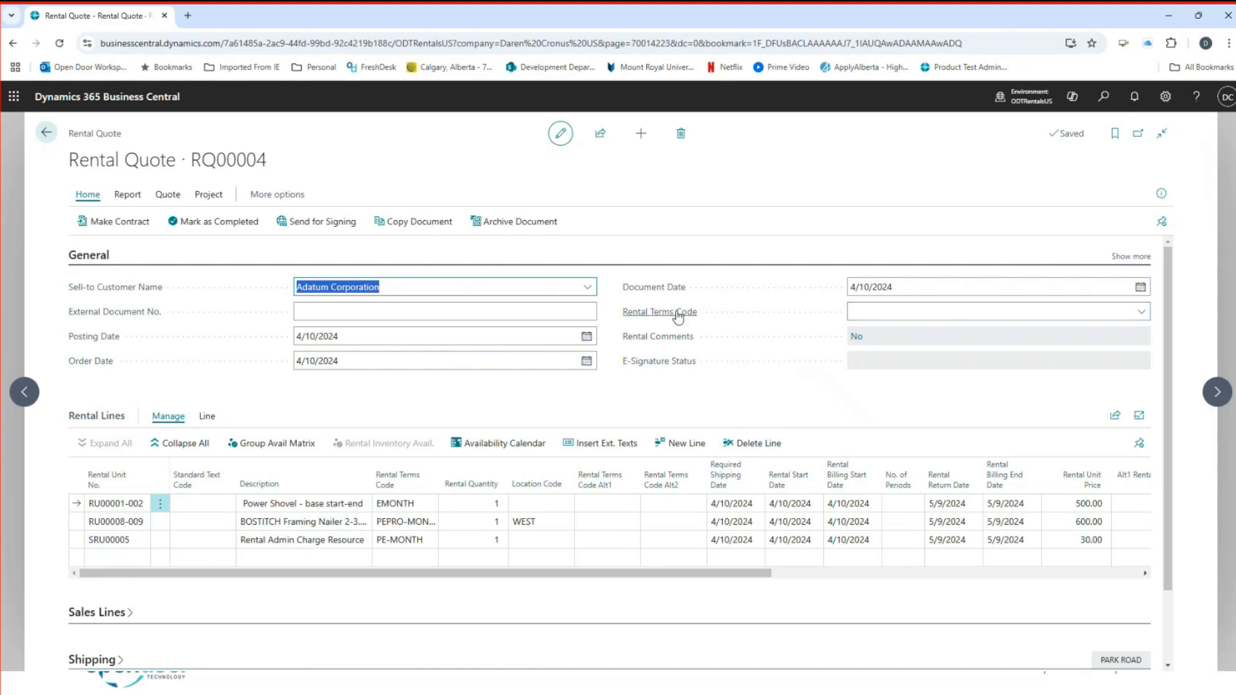
# - Check the rental terms codes in the quote's header and rental lines, and expand its Shipping section
pyautogui.moveTo(646, 318)
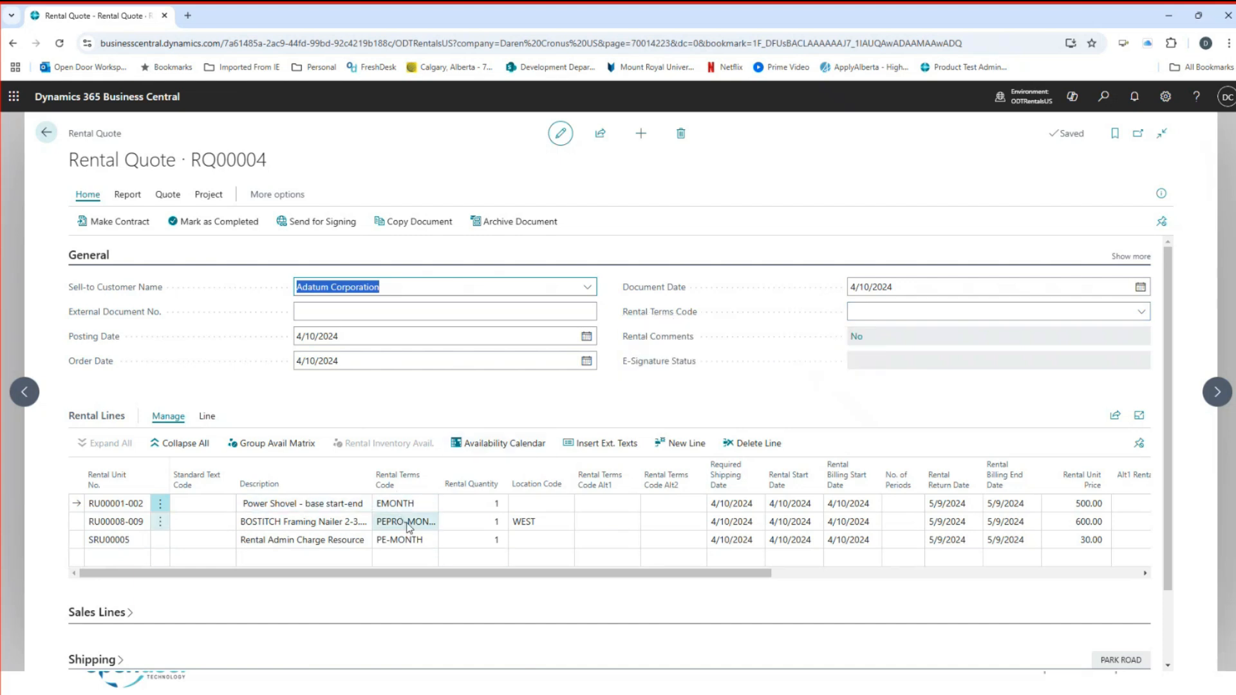
pyautogui.scroll(-1, 420, 544)
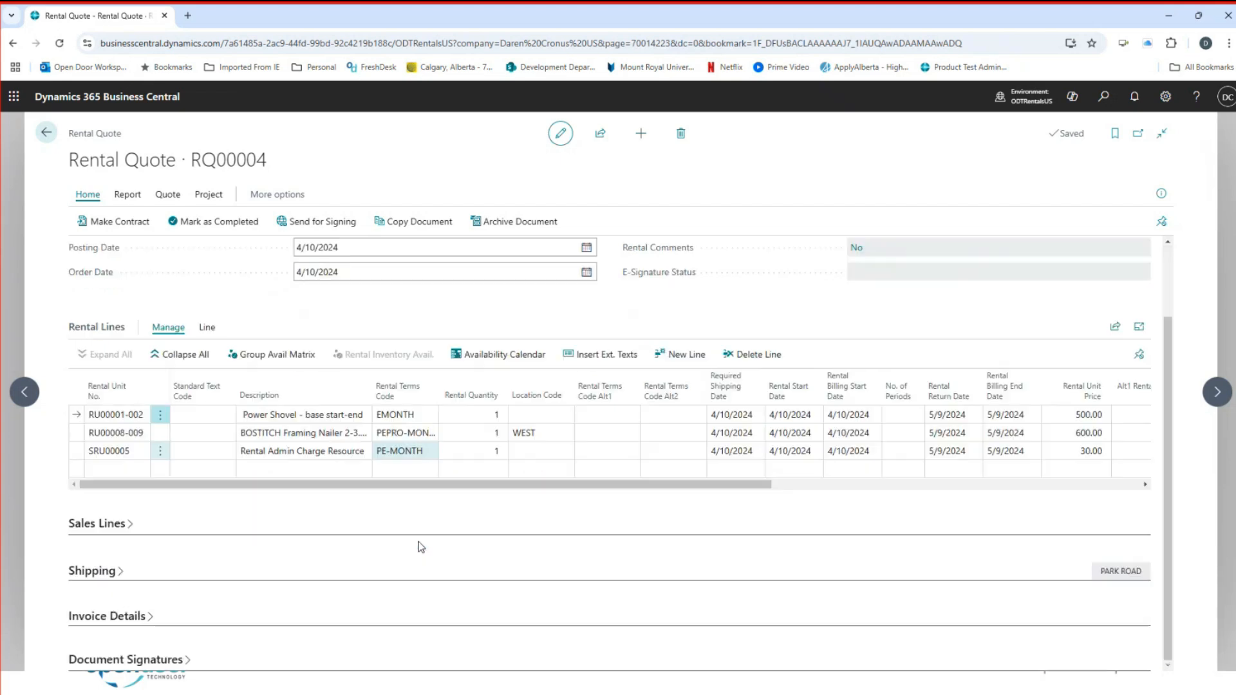
pyautogui.click(450, 572)
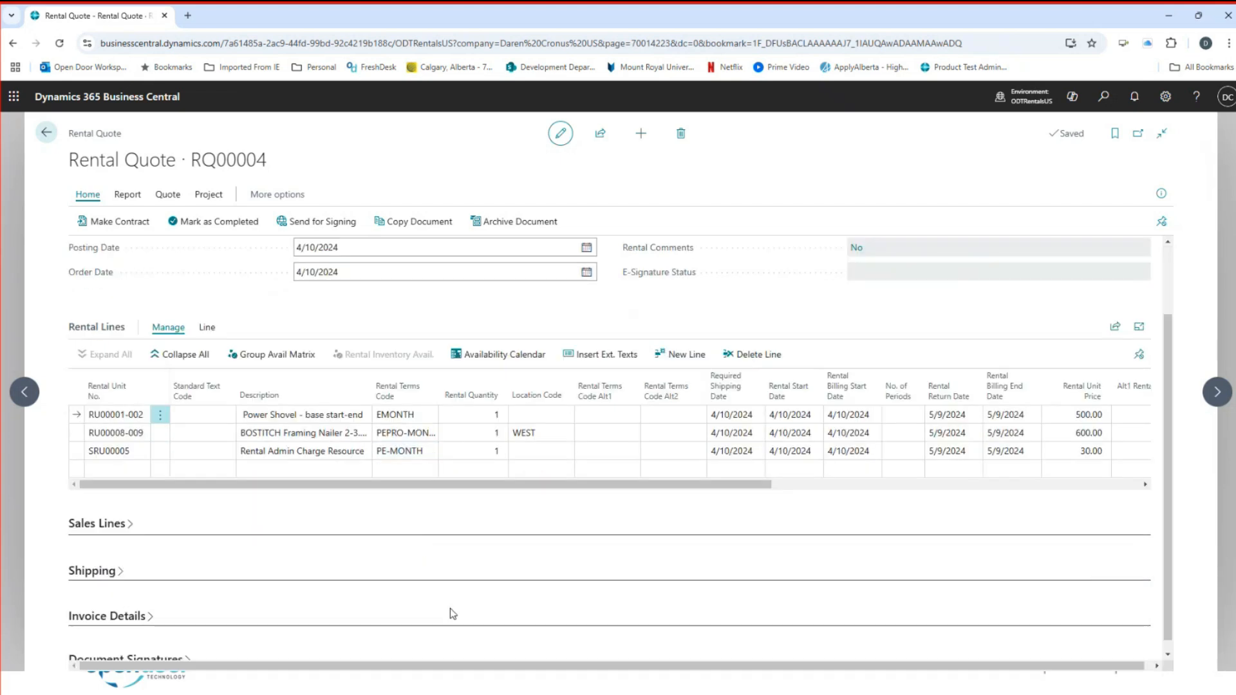
# - Convert the rental quote into a rental contract and open the new contract
pyautogui.scroll(-3, 489, 488)
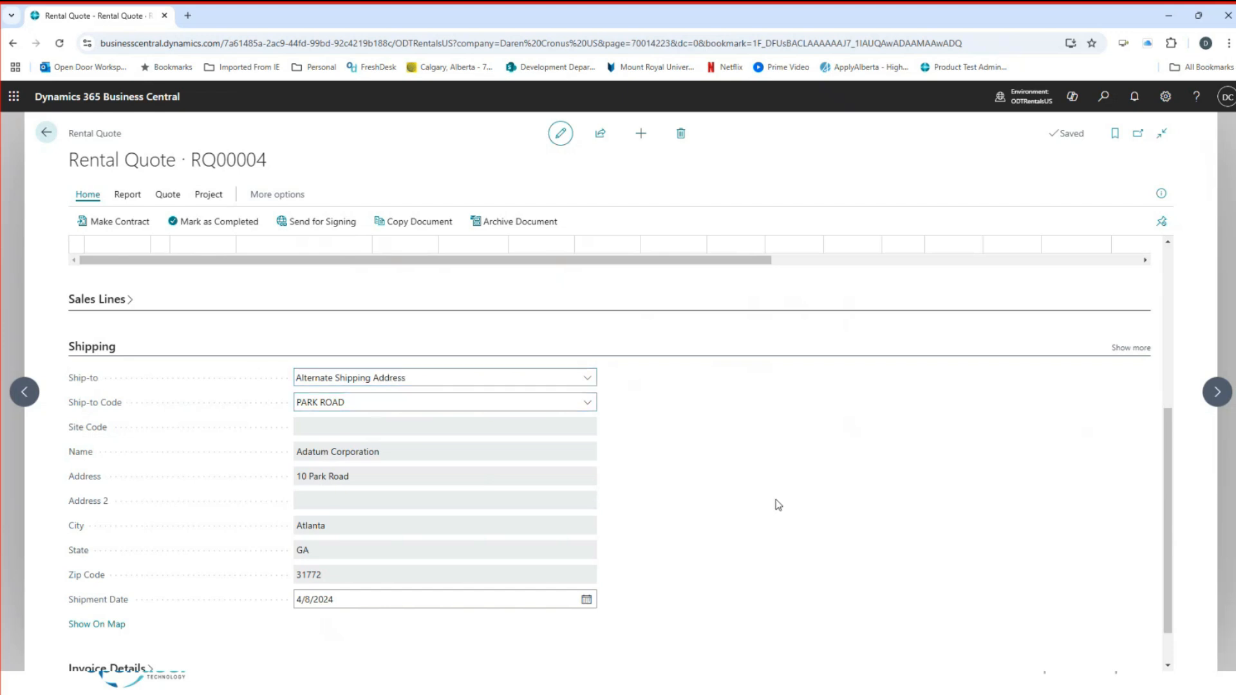
pyautogui.scroll(4, 785, 515)
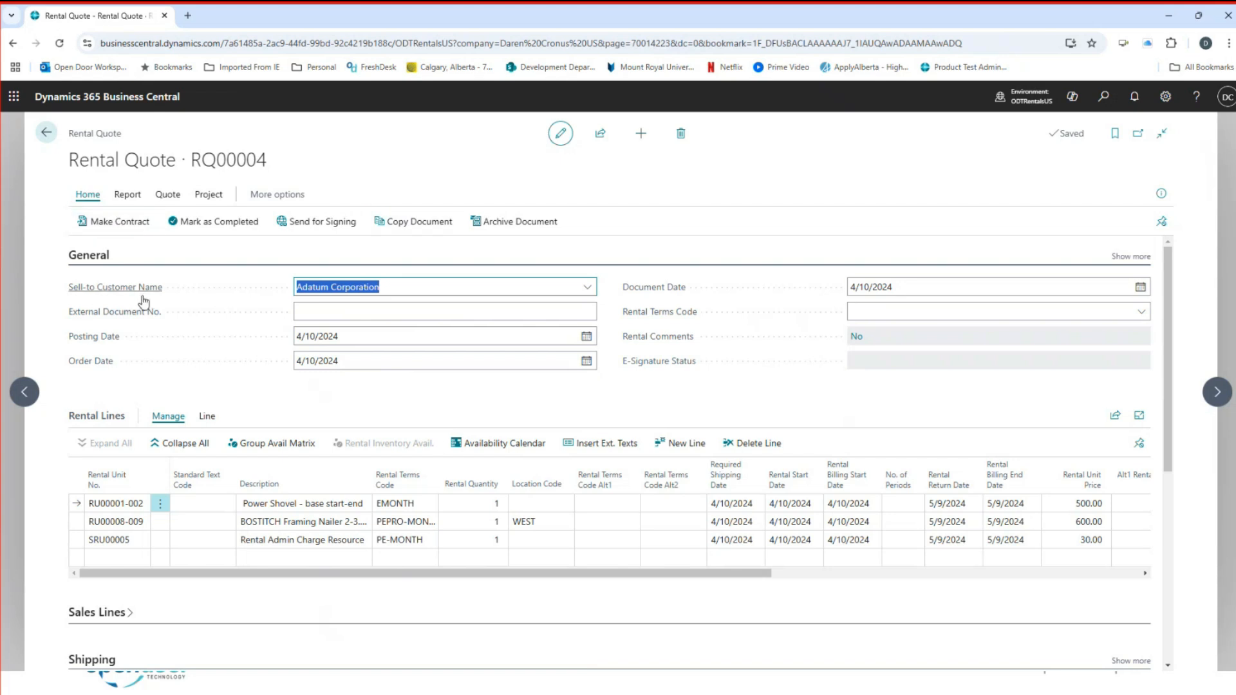
pyautogui.click(129, 225)
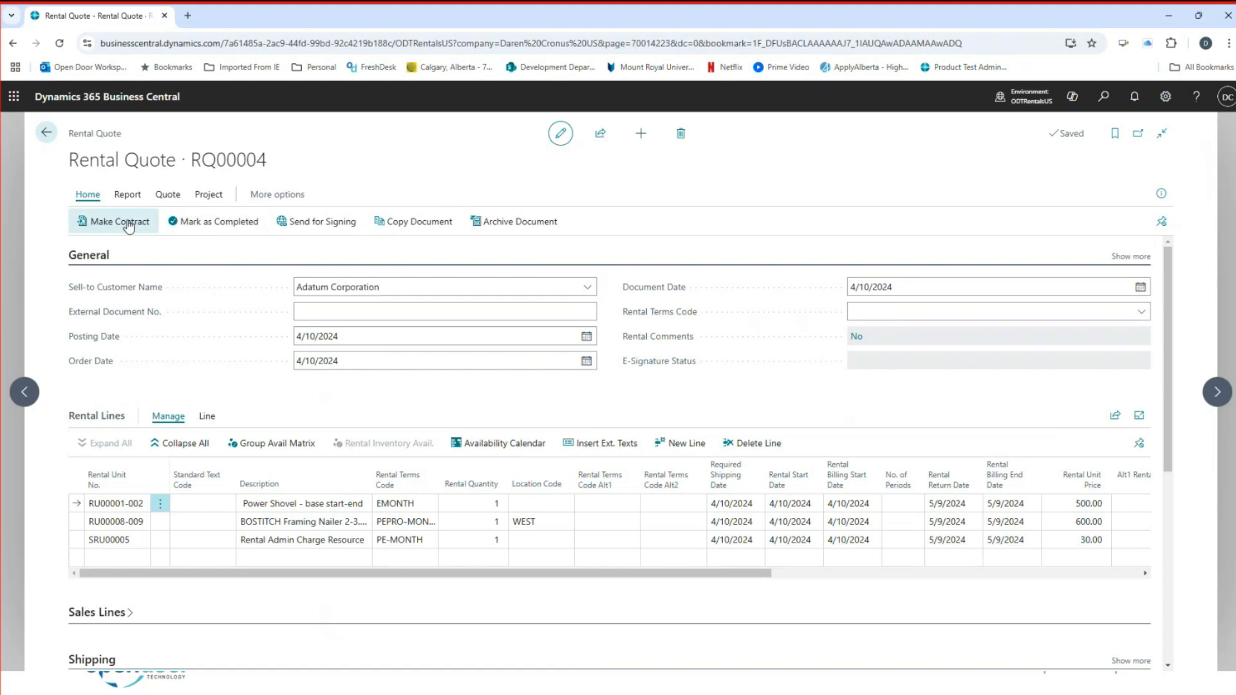
pyautogui.click(400, 436)
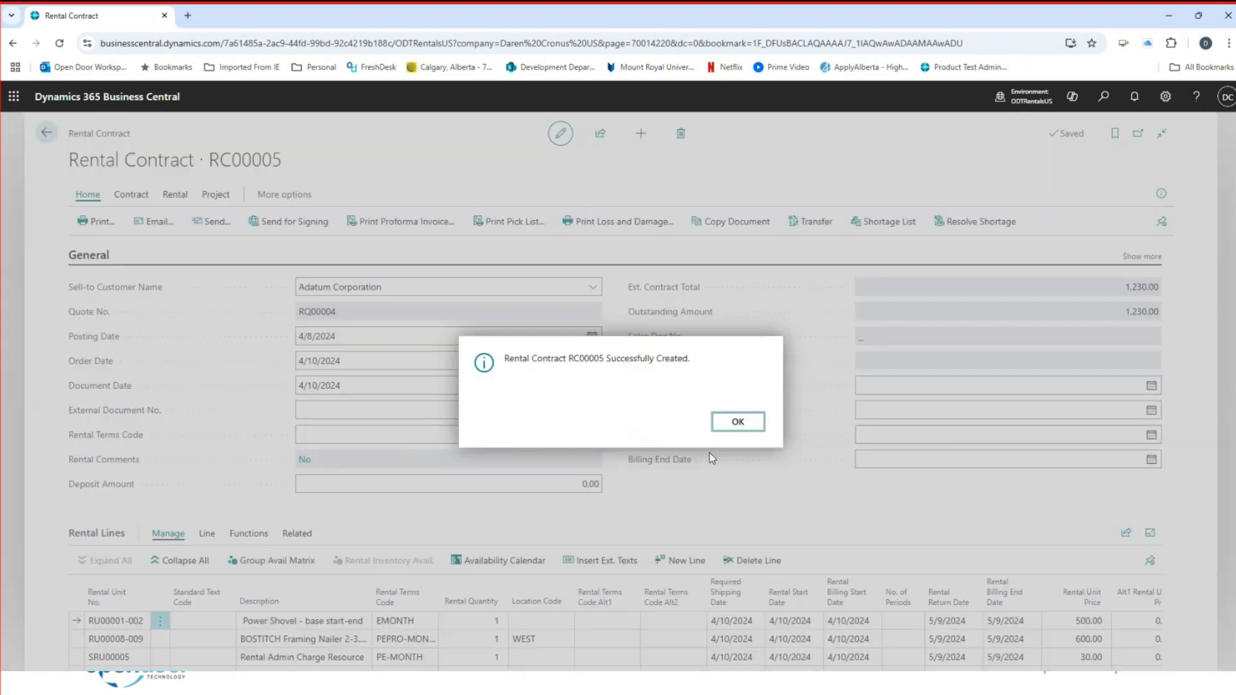
pyautogui.click(738, 423)
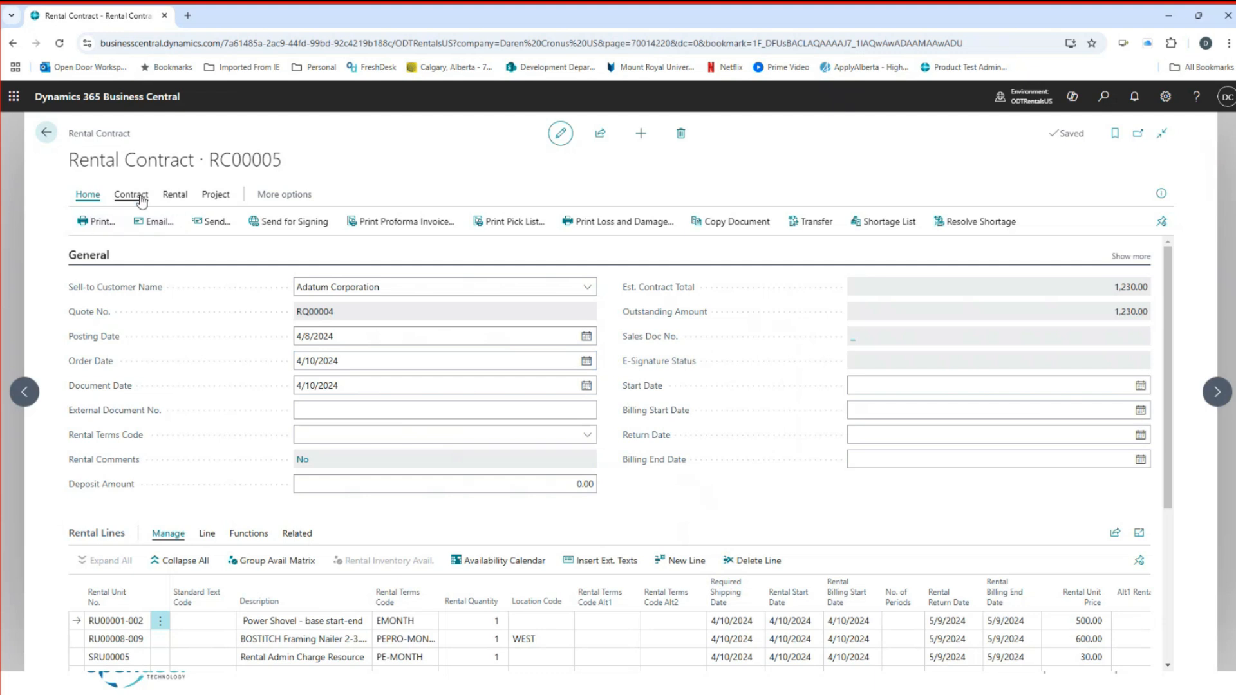
# - Ship the rentals on the new contract, accepting the posting date as the actual shipping date
pyautogui.click(175, 196)
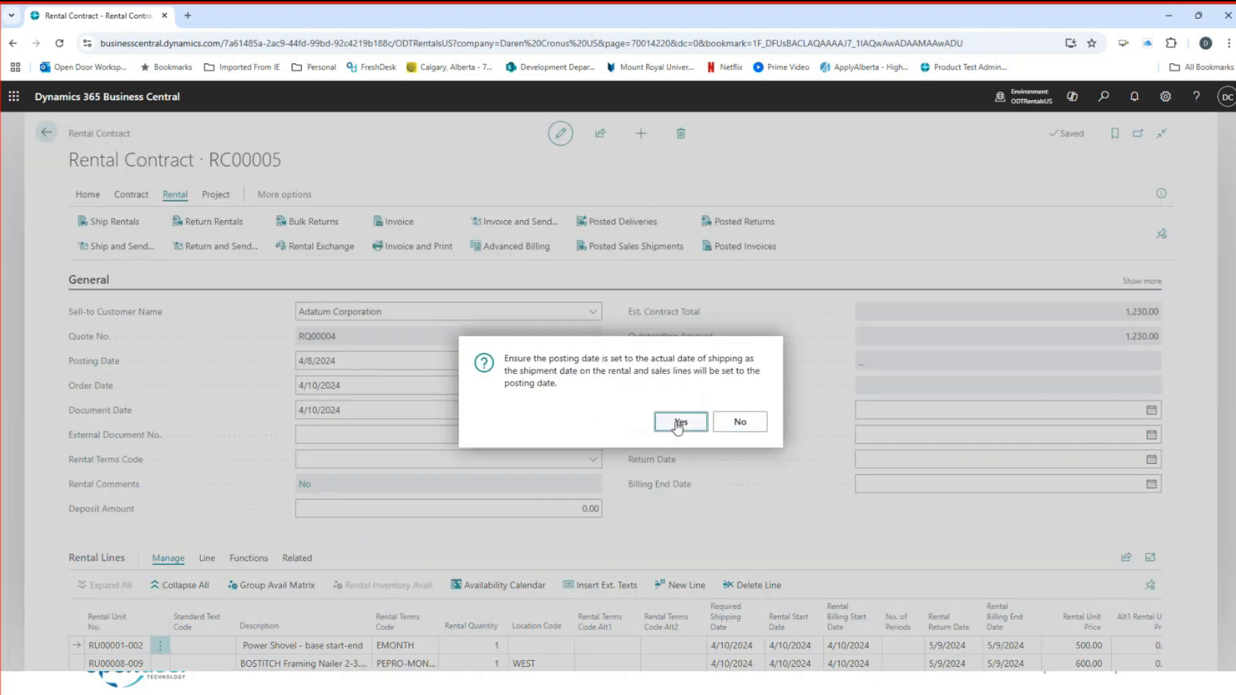
pyautogui.click(680, 423)
pyautogui.click(733, 424)
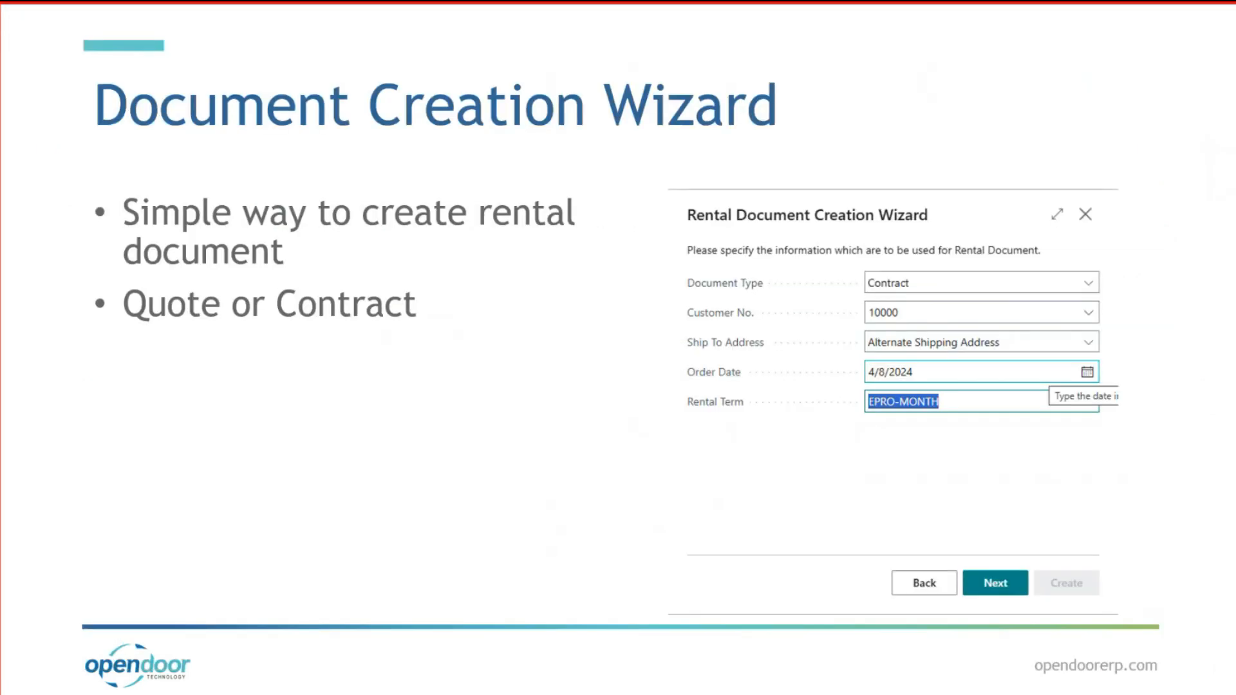
pyautogui.press('Right')
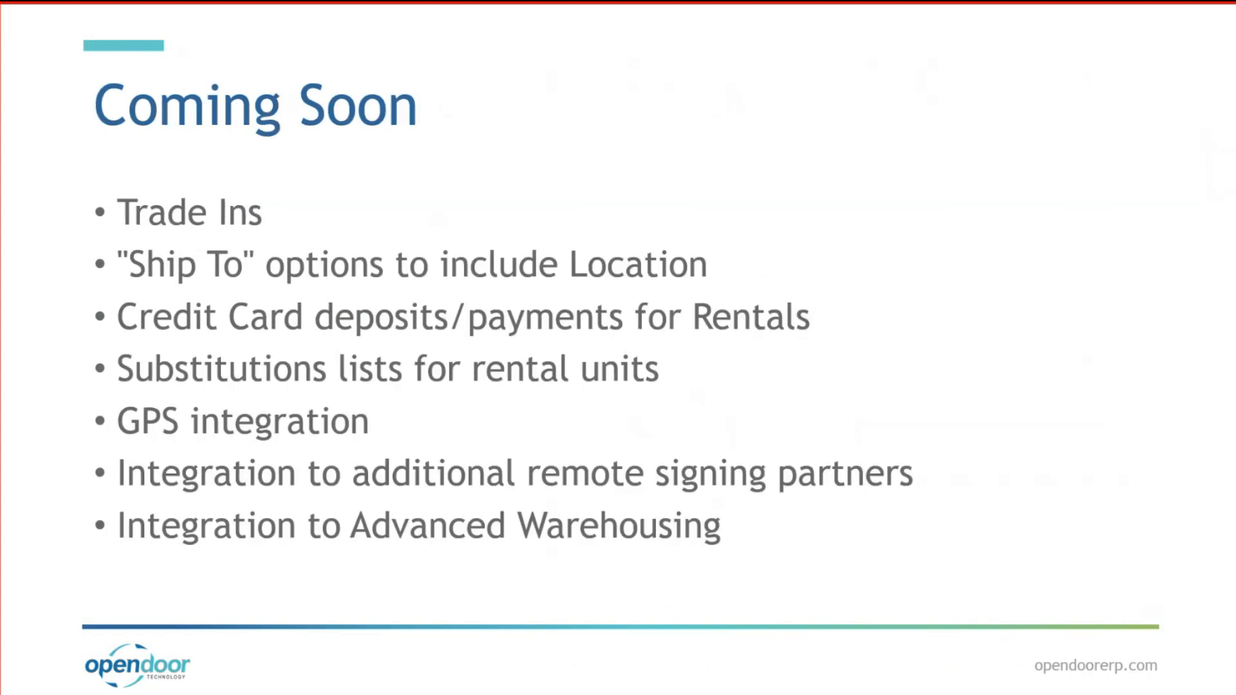